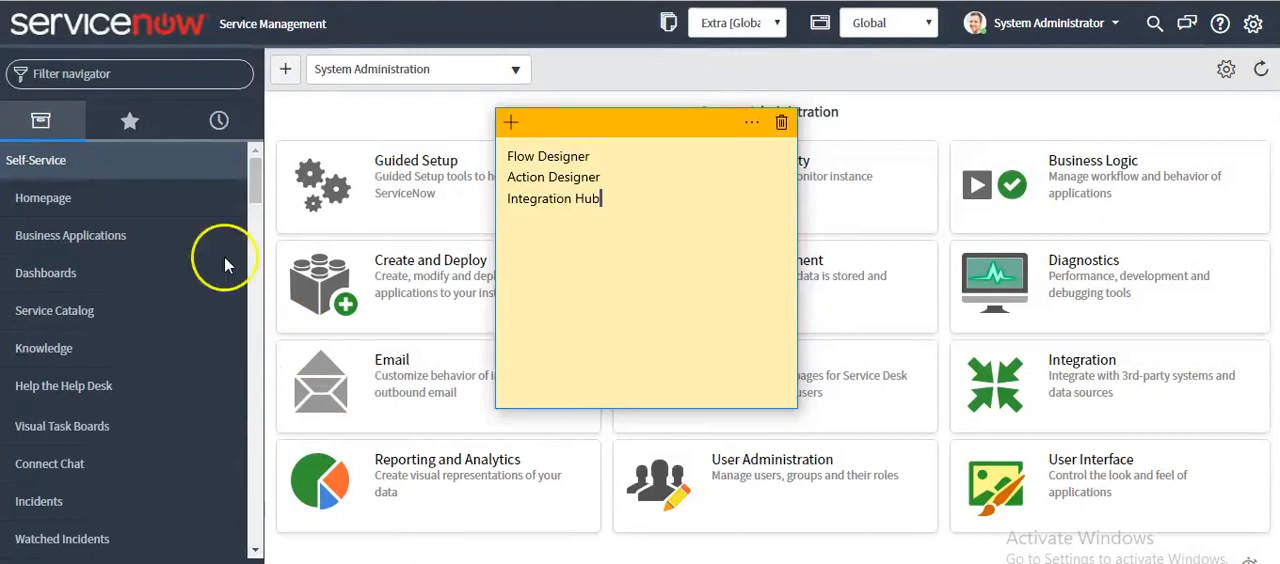
Filter the navigator for "workflow v" and open the Workflow Versions list
click(146, 73)
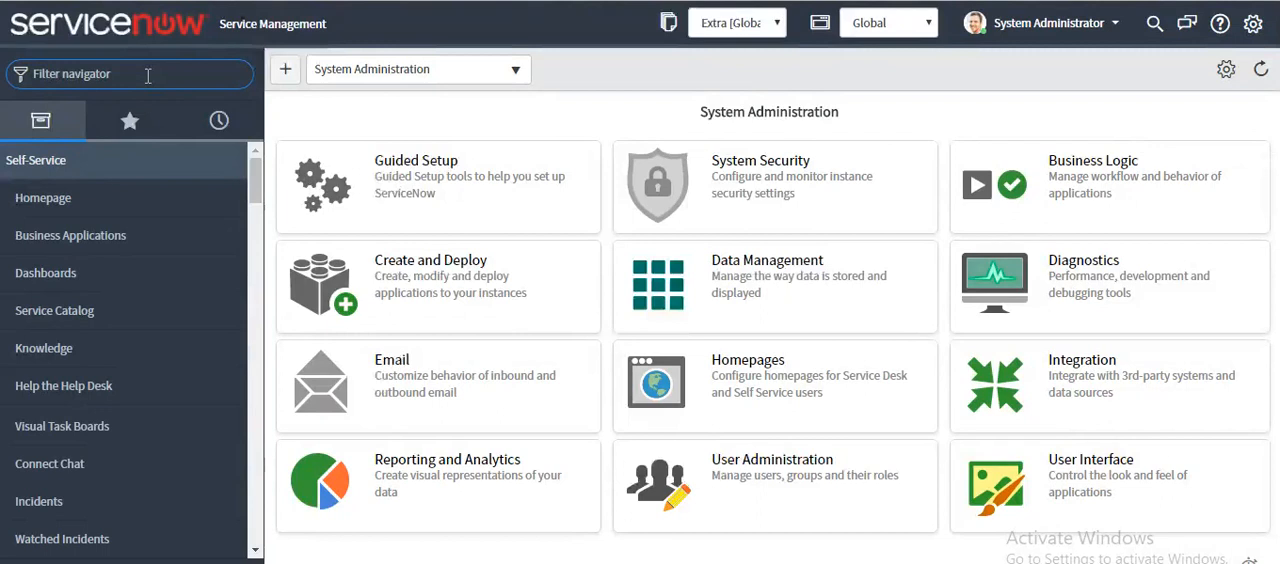
text(workflow)
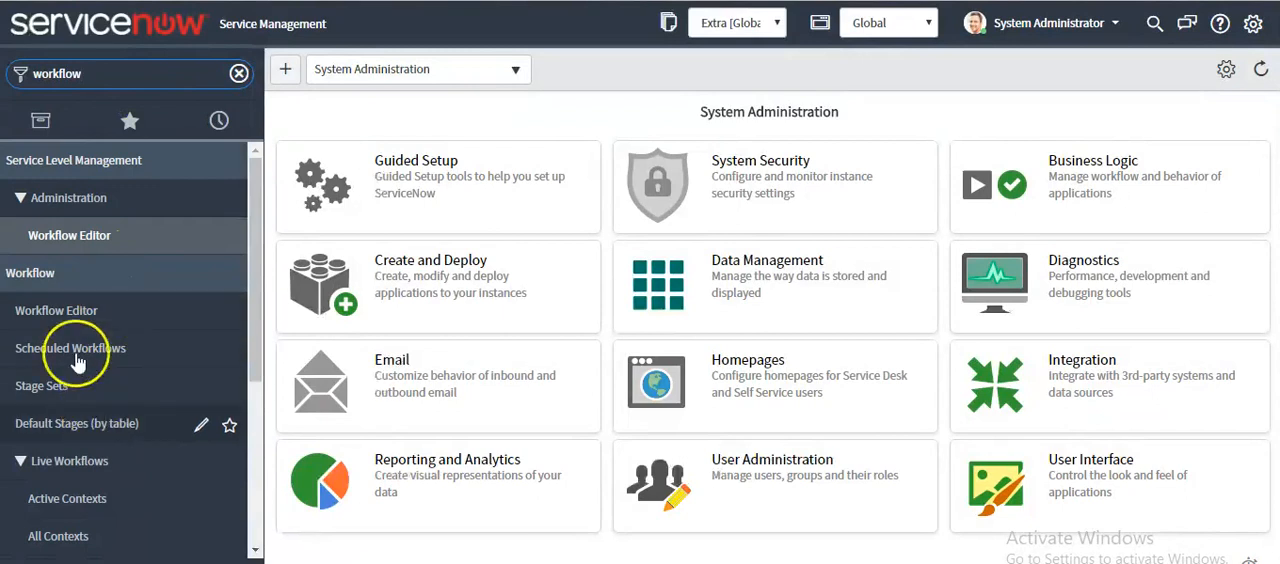
click(75, 310)
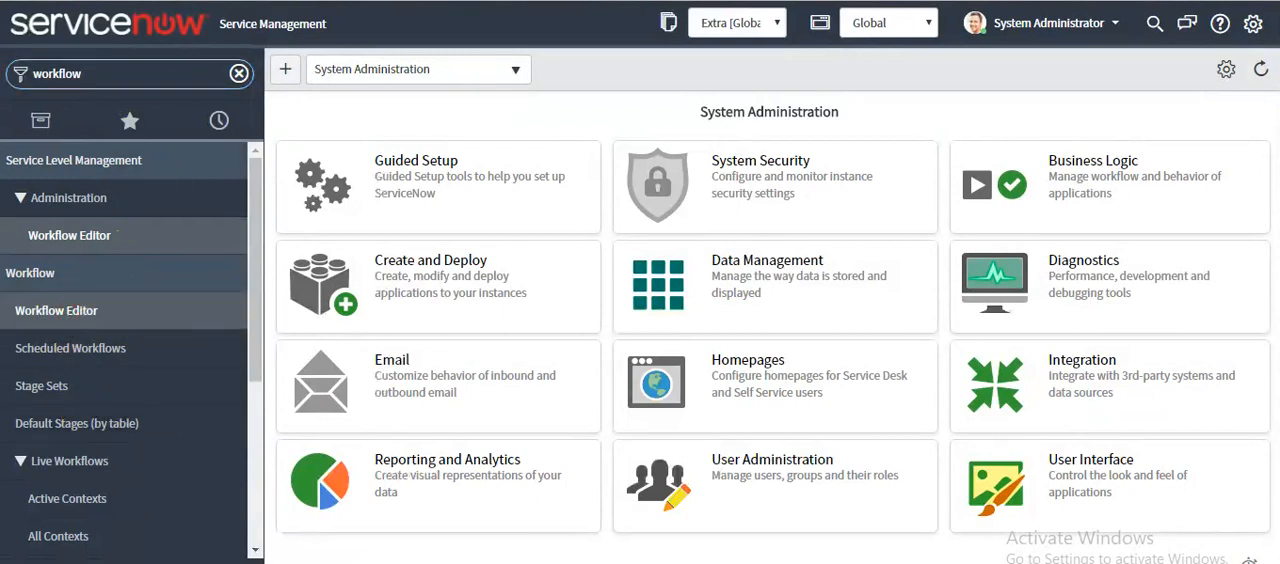
scroll(70, 480, down, 1)
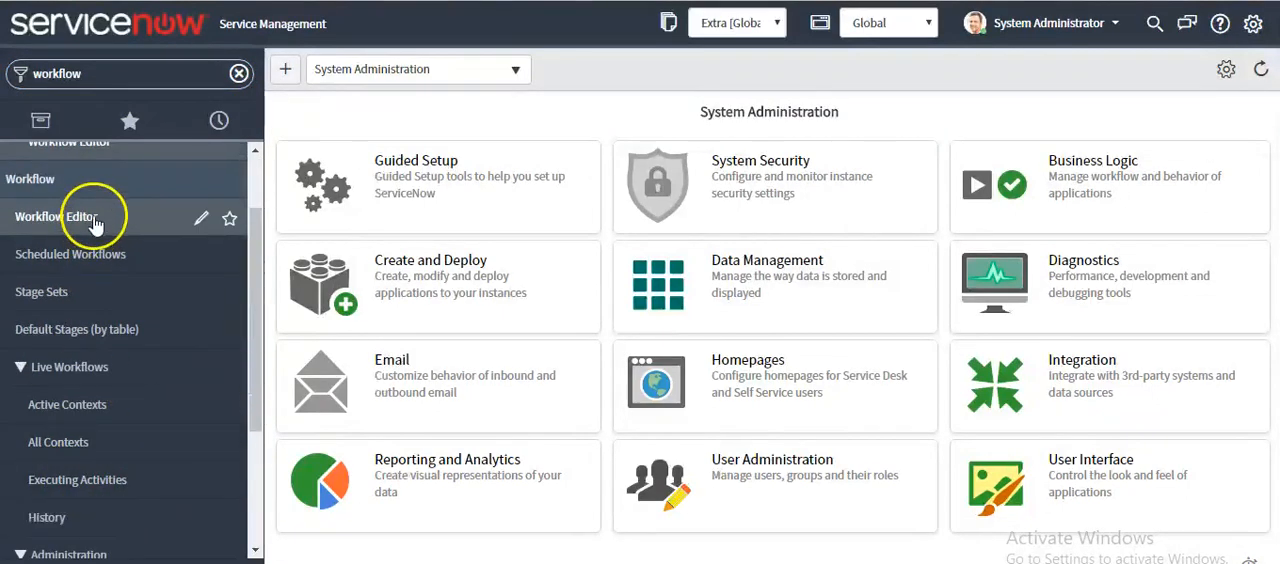
click(108, 73)
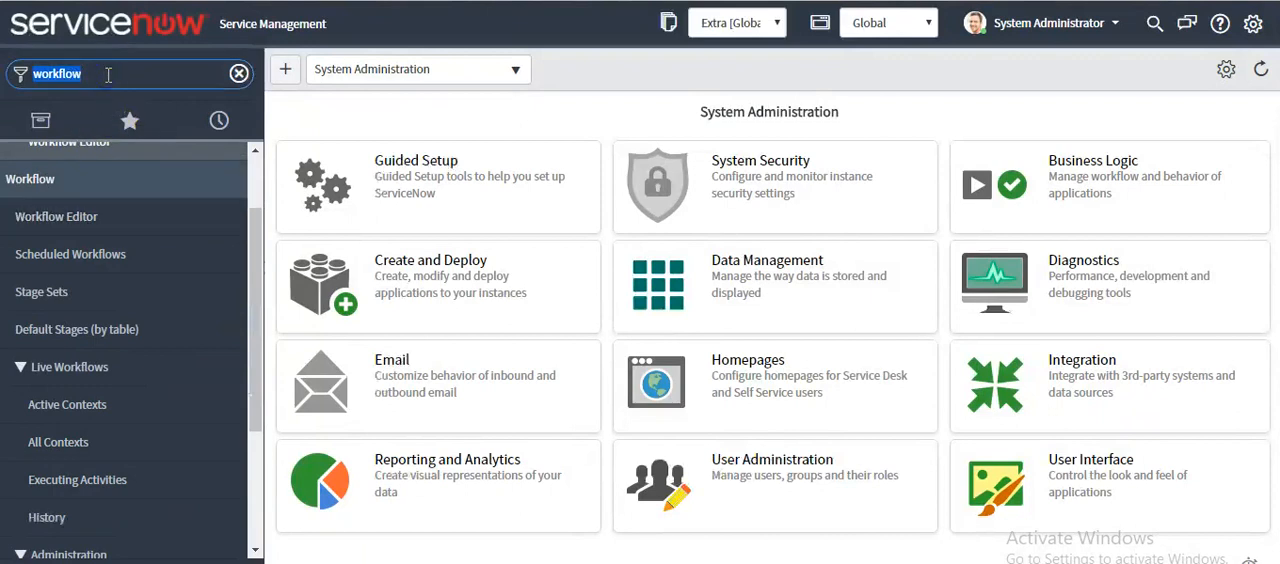
click(108, 73)
text(v)
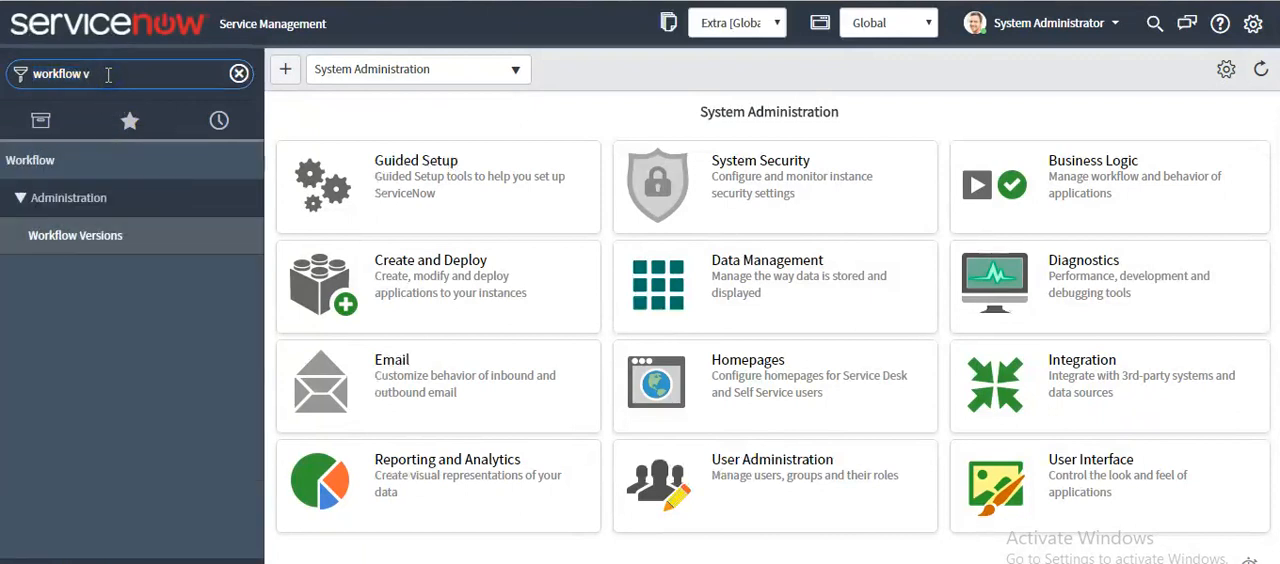
click(84, 238)
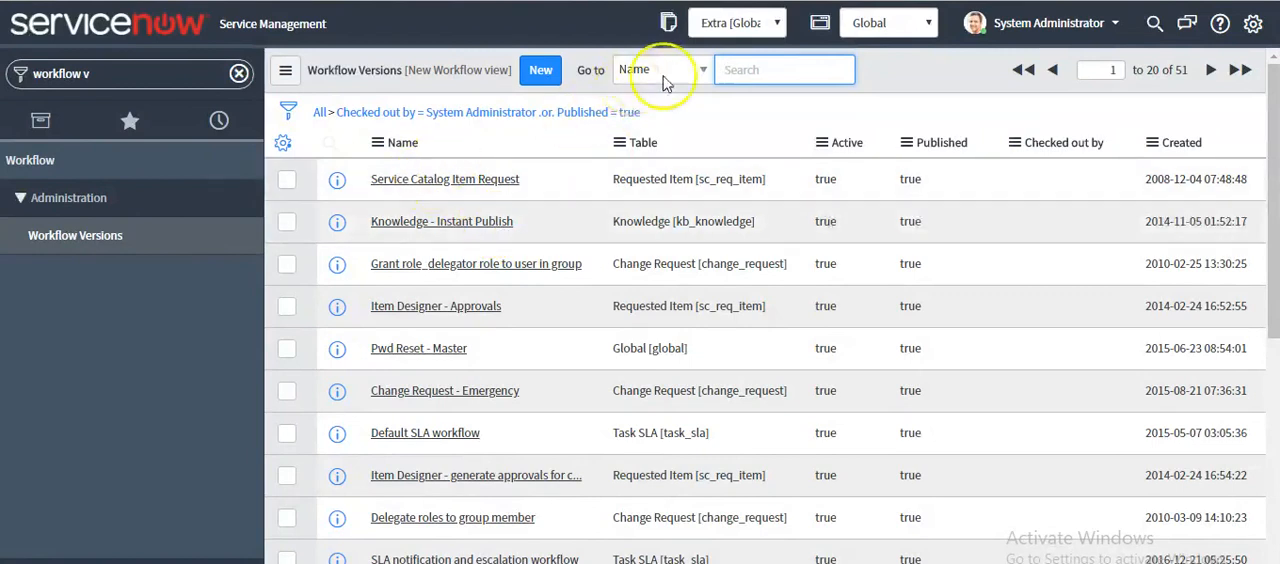
Search the workflow version names for "*knowledge" and open the Knowledge - Approval Publish record
text(*know)
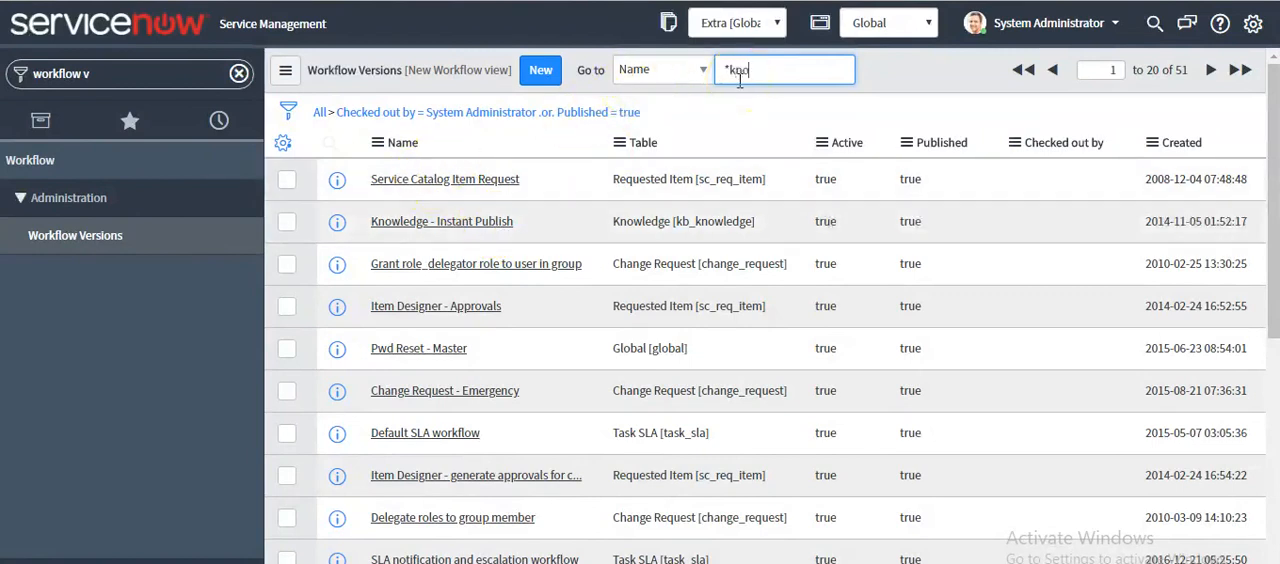
text(ledge)
key(Return)
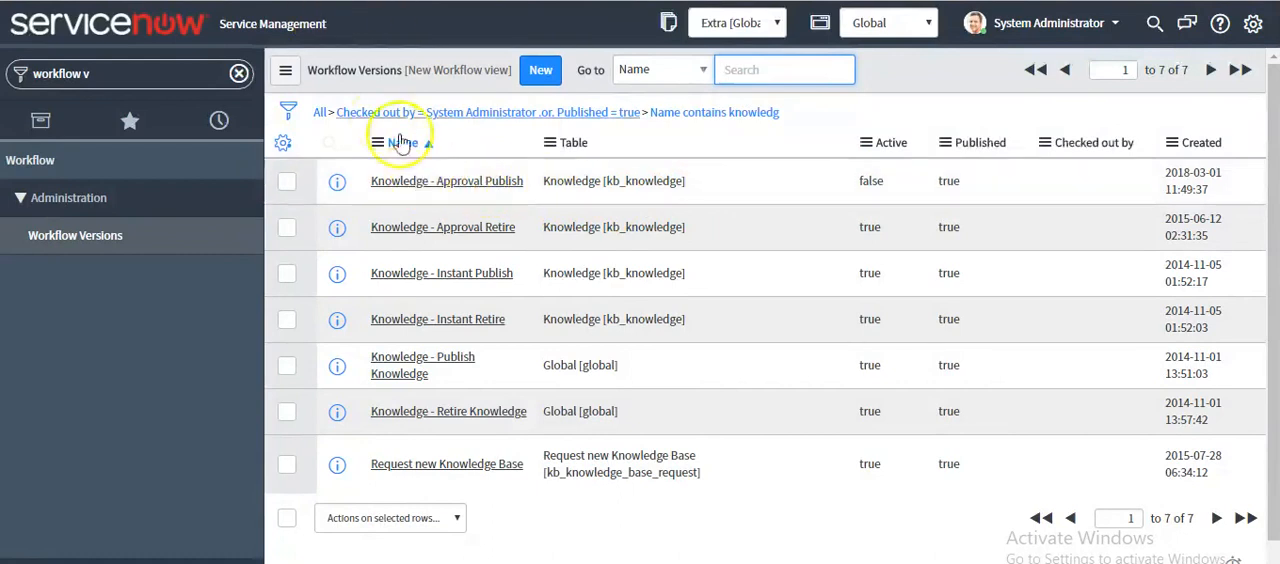
click(432, 184)
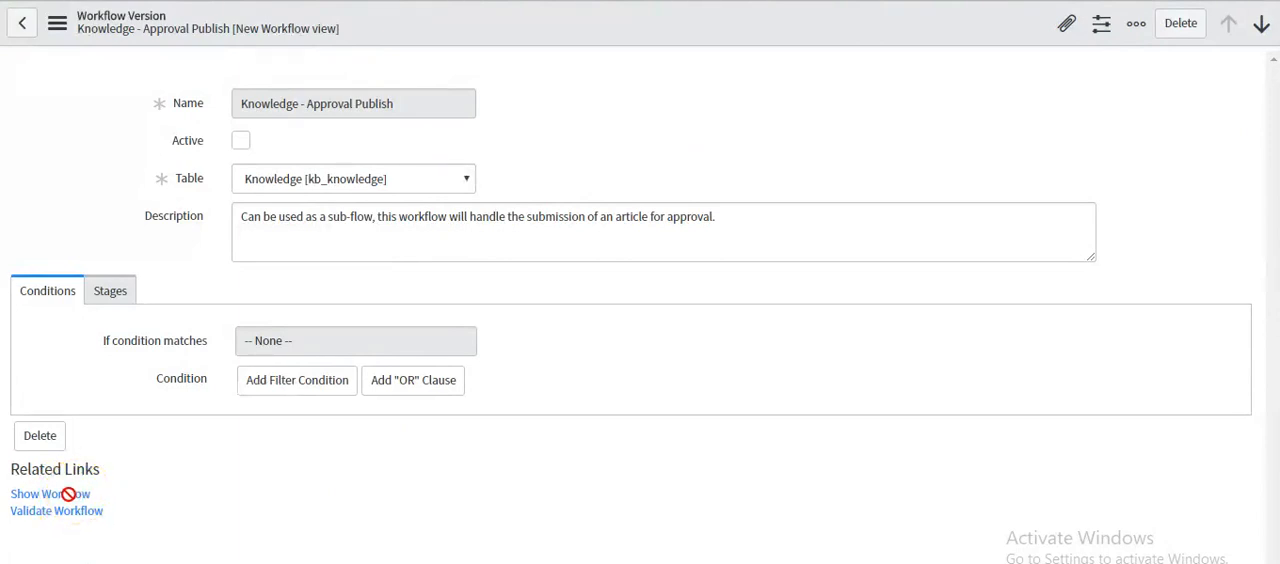
Show the workflow diagram of Knowledge - Approval Publish and examine its approval stages and transitions
scroll(80, 497, down, 2)
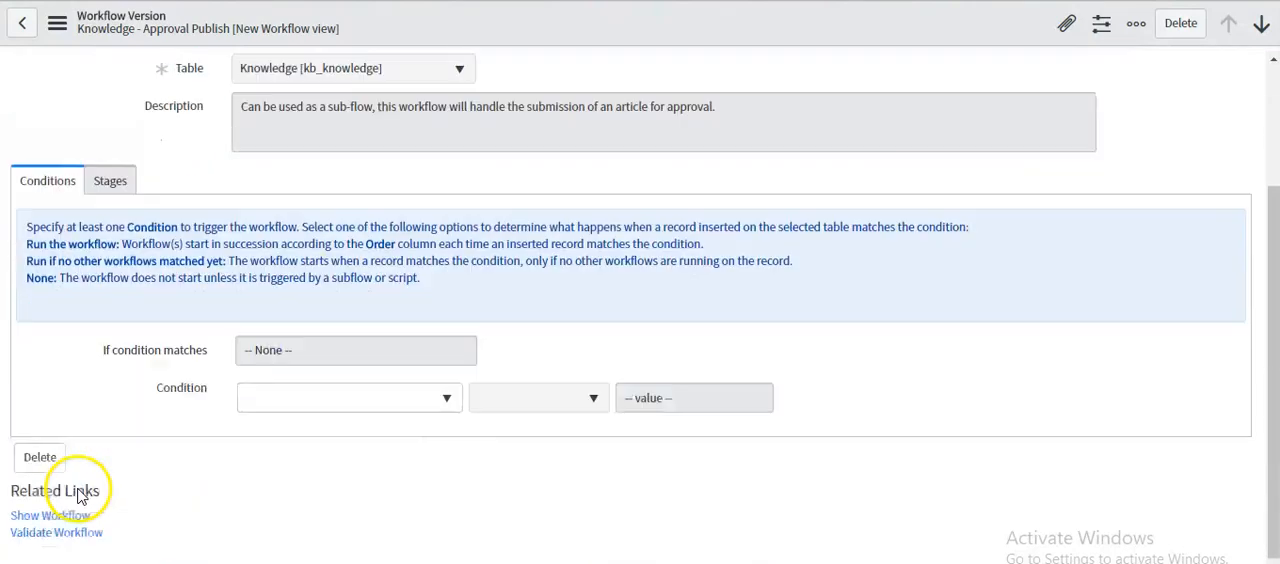
click(57, 516)
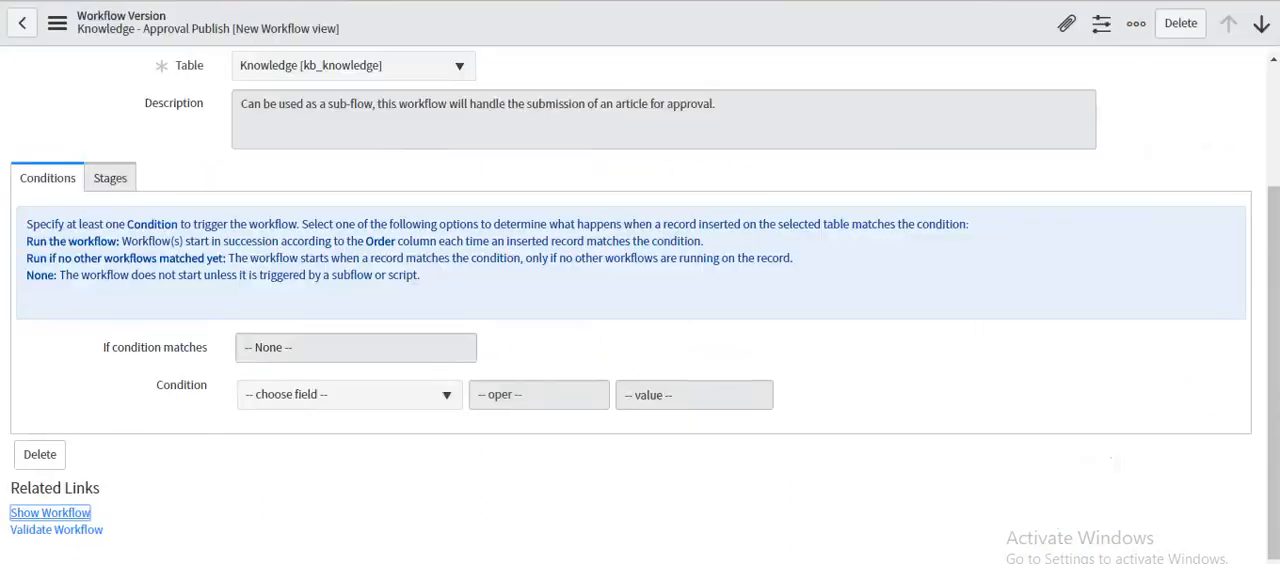
scroll(349, 294, up, 3)
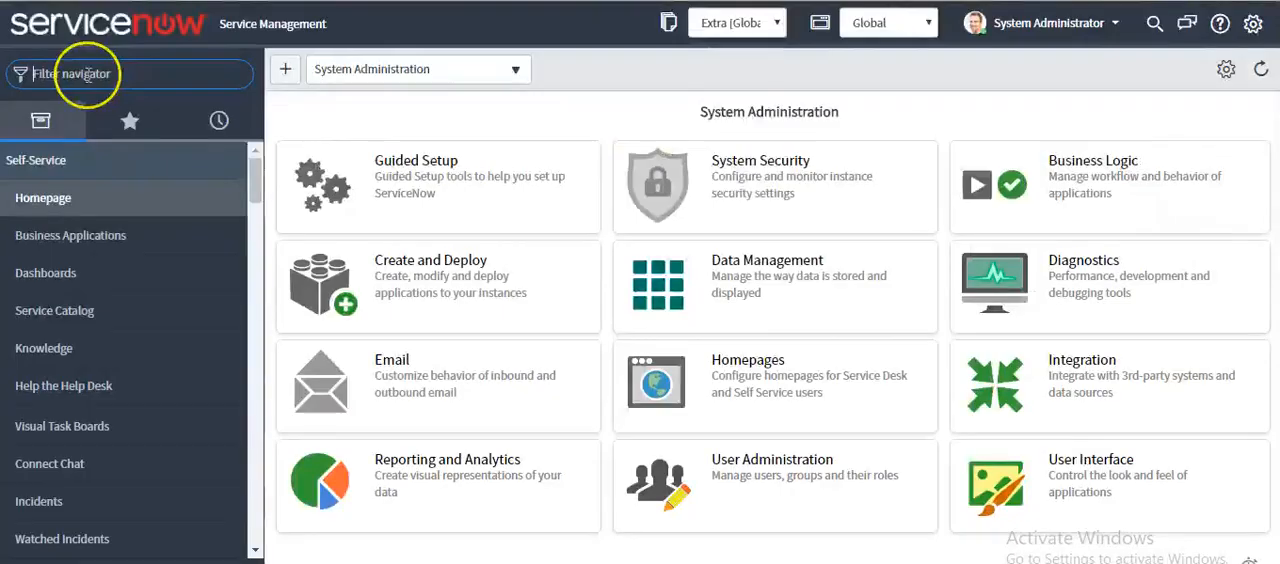
Filter the navigator for "flow design" and open the Flow Designer
click(88, 74)
text(flow design)
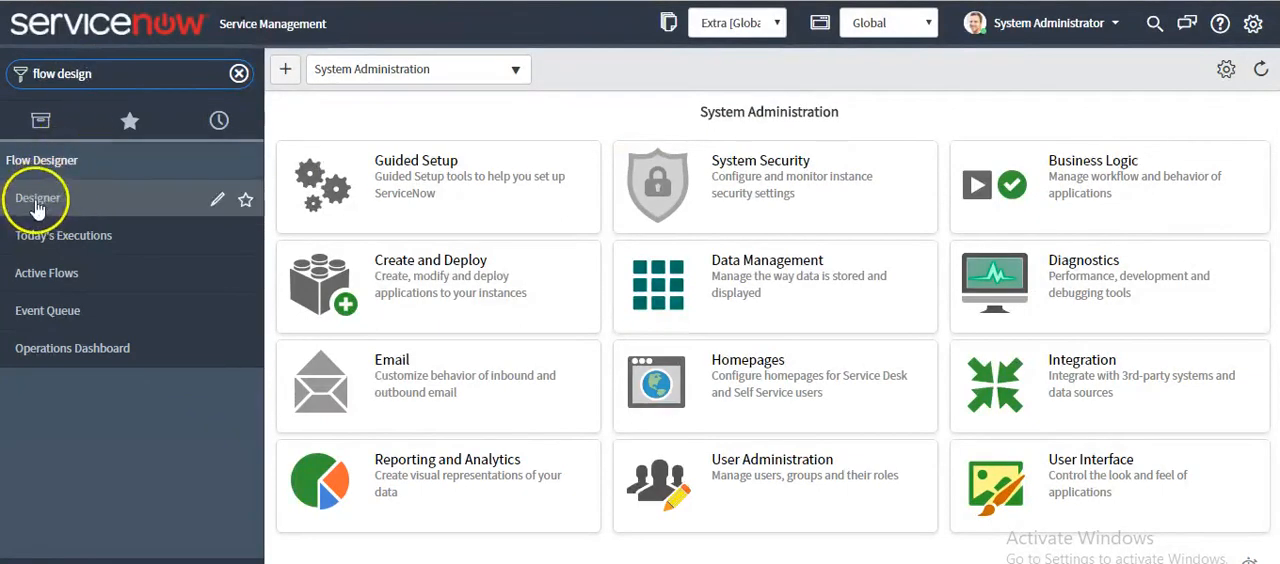
click(100, 196)
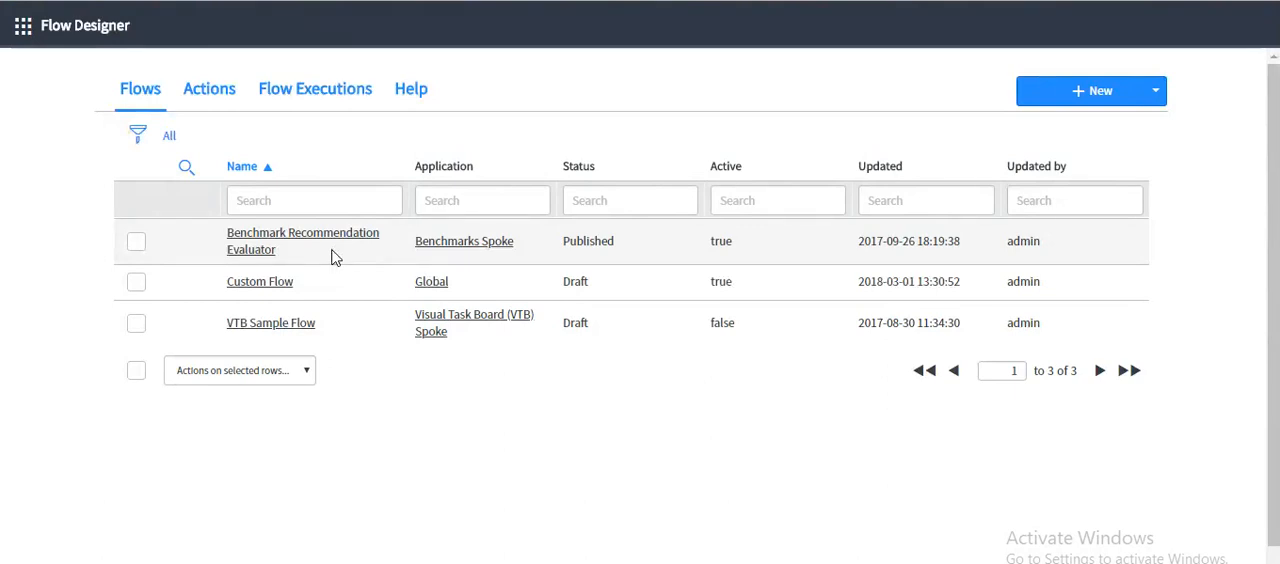
Review the options for creating new items, the Help resources, flow executions and actions, and return to the flows list
click(1158, 93)
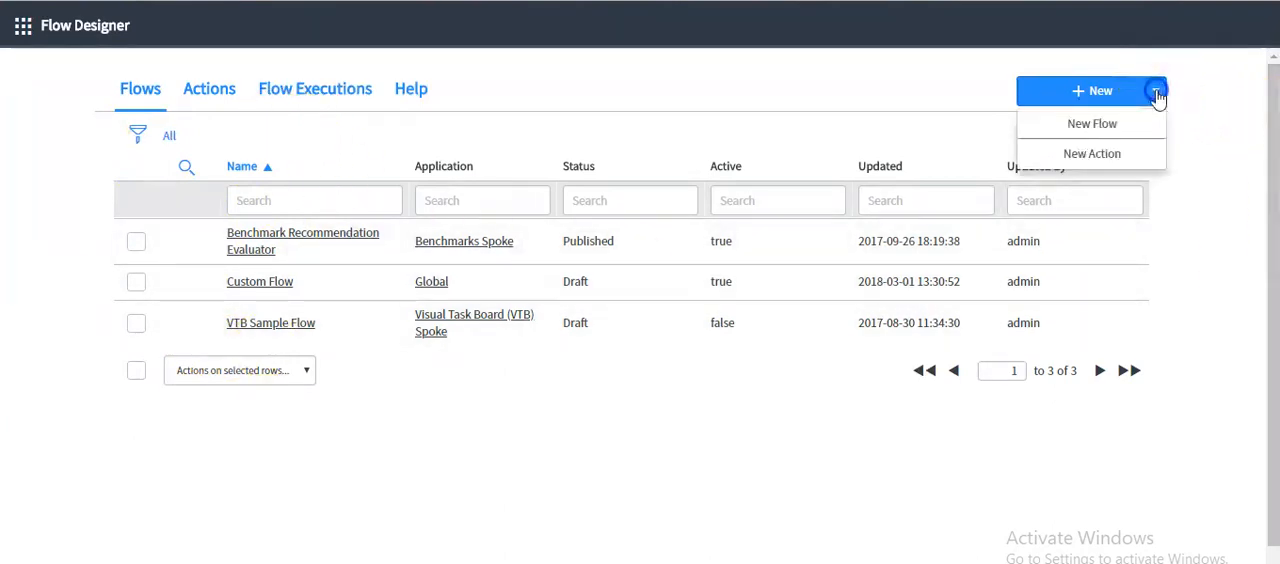
click(1092, 123)
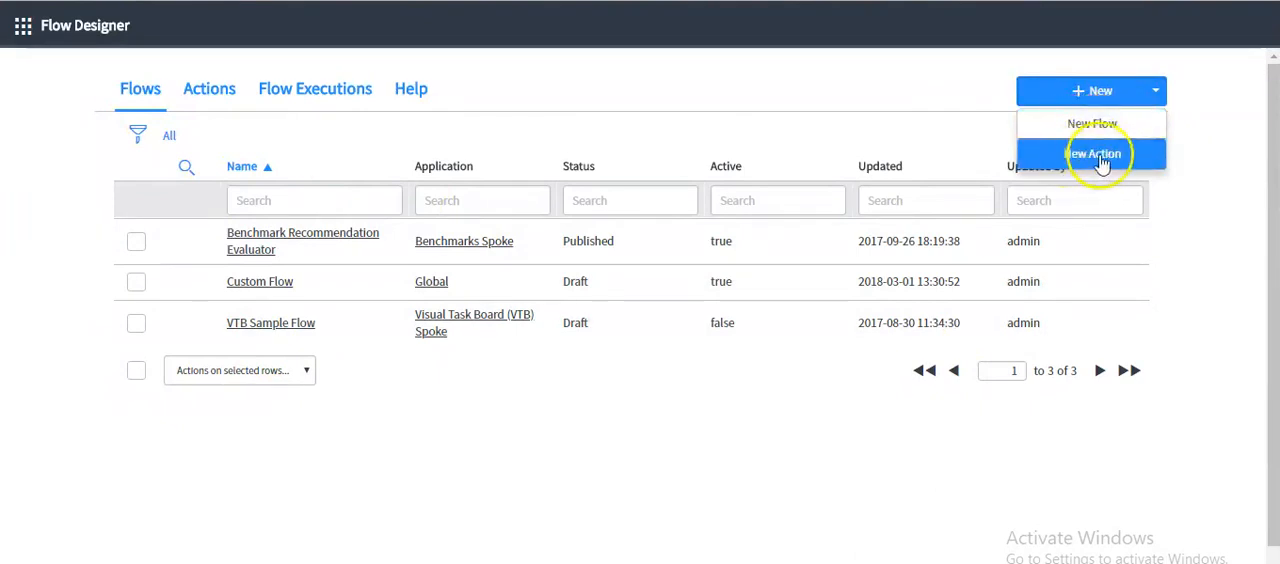
click(411, 92)
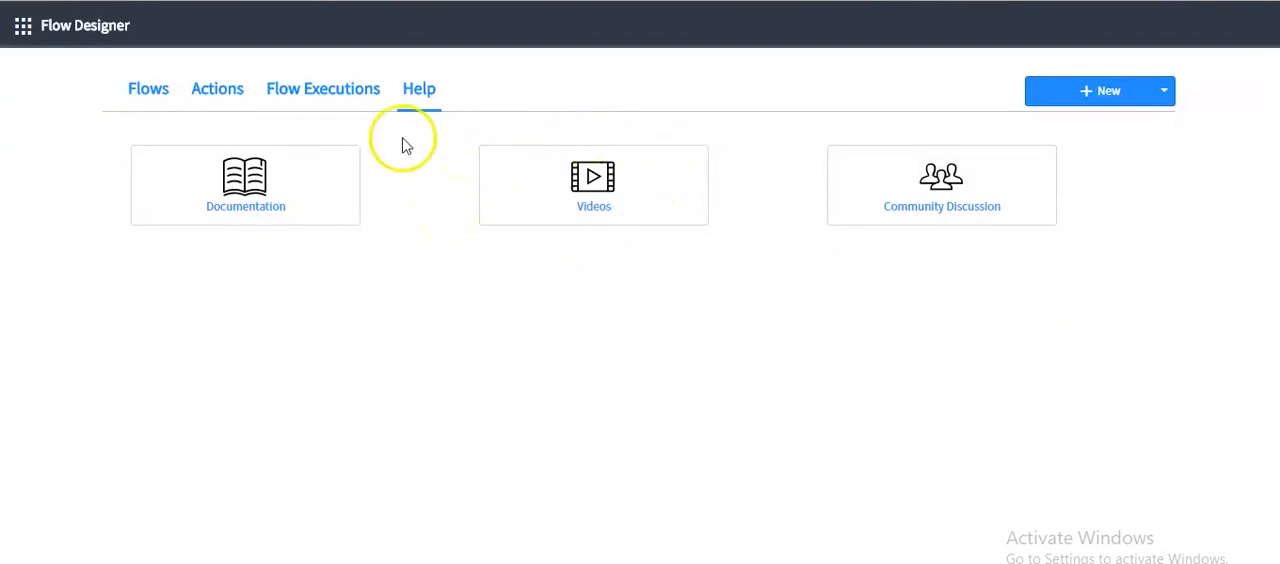
click(346, 104)
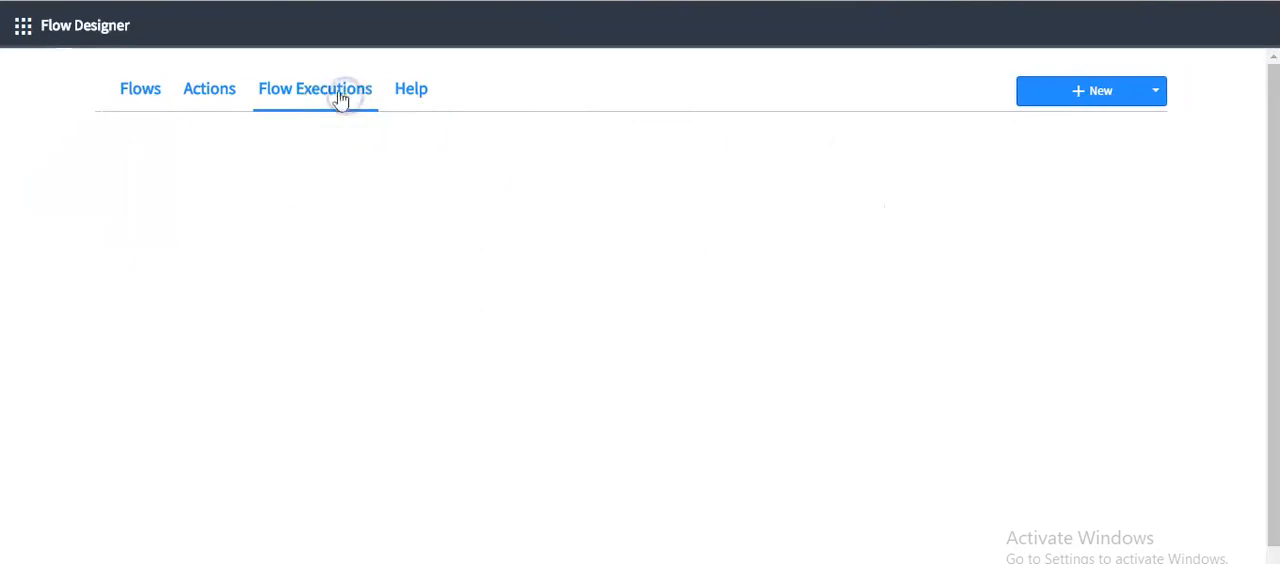
click(203, 88)
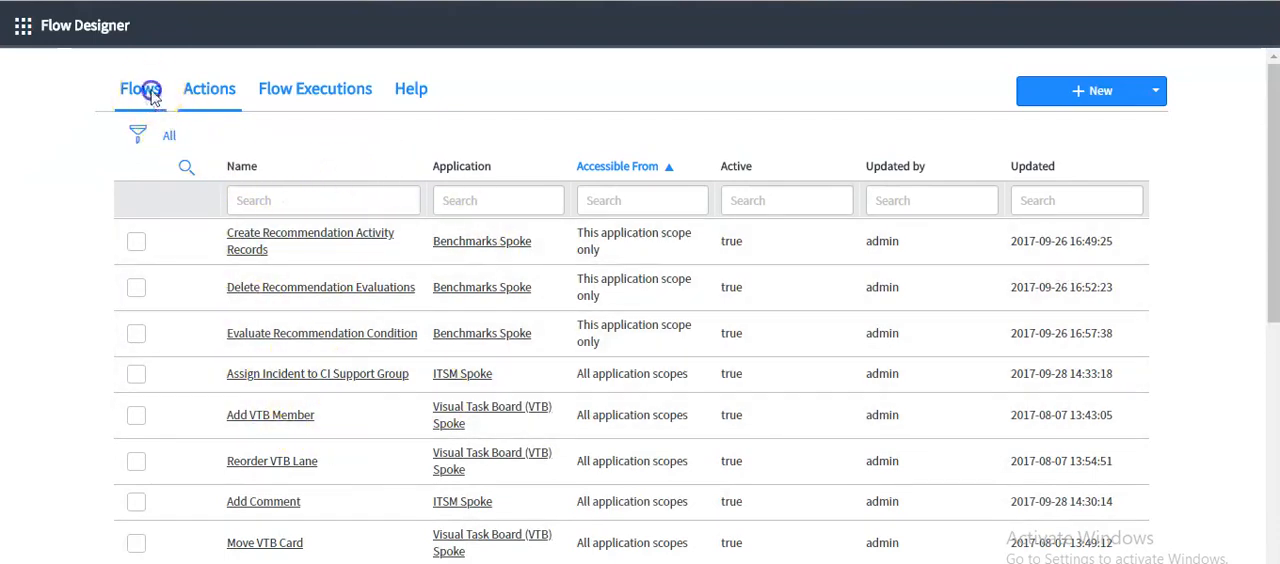
click(142, 90)
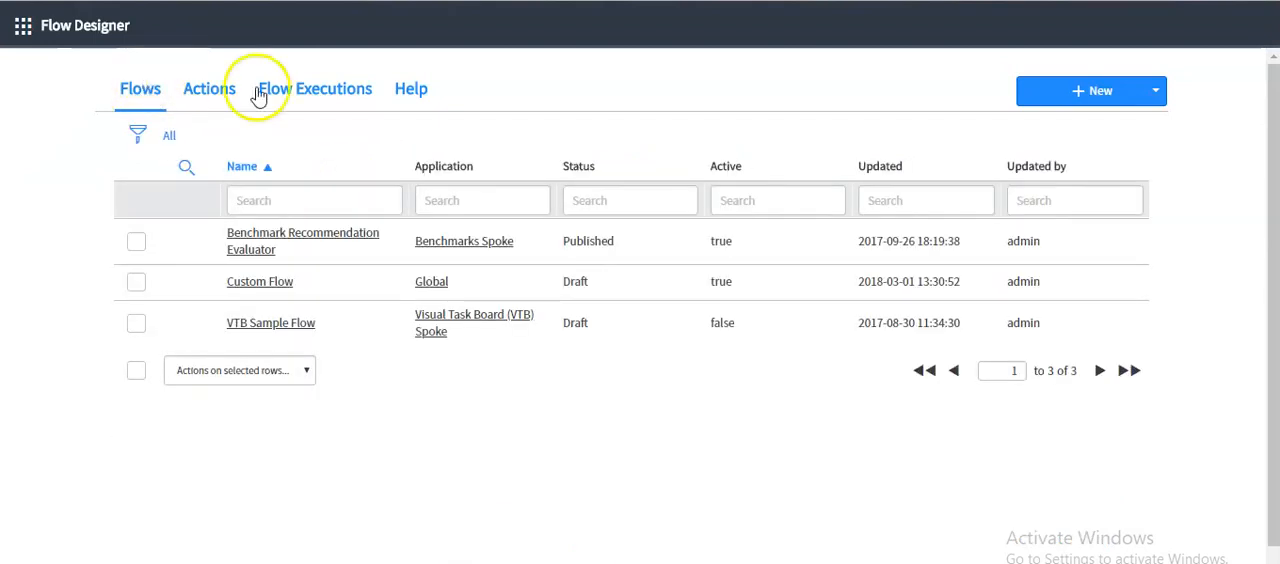
Start a new flow and name it Knowledge Approval Flow
click(1156, 98)
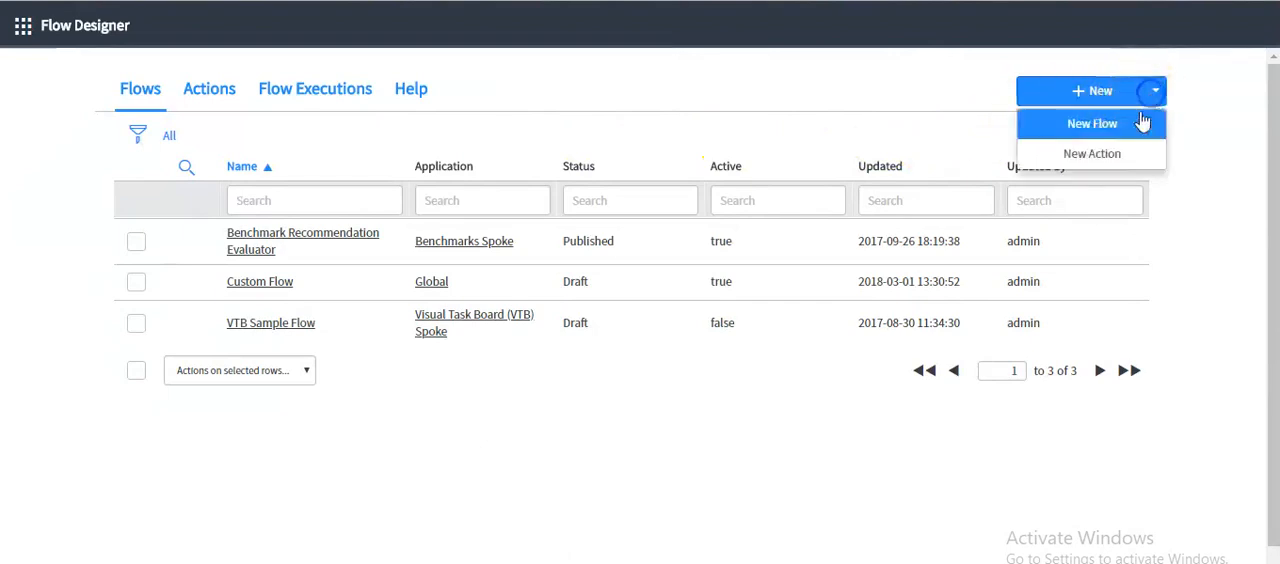
click(1087, 133)
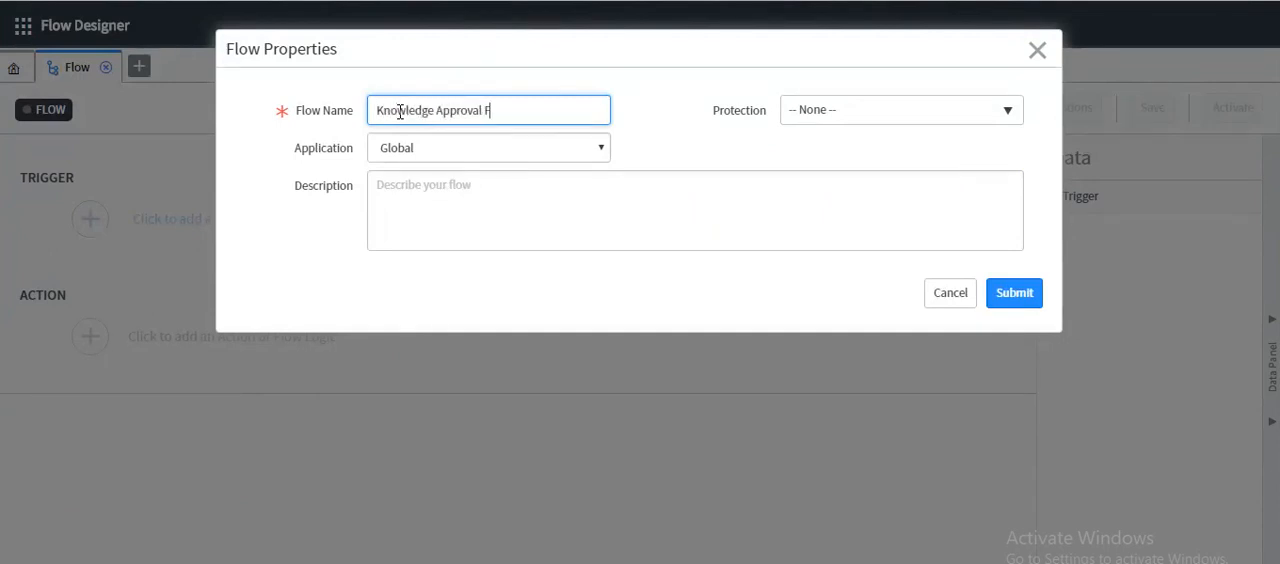
click(385, 113)
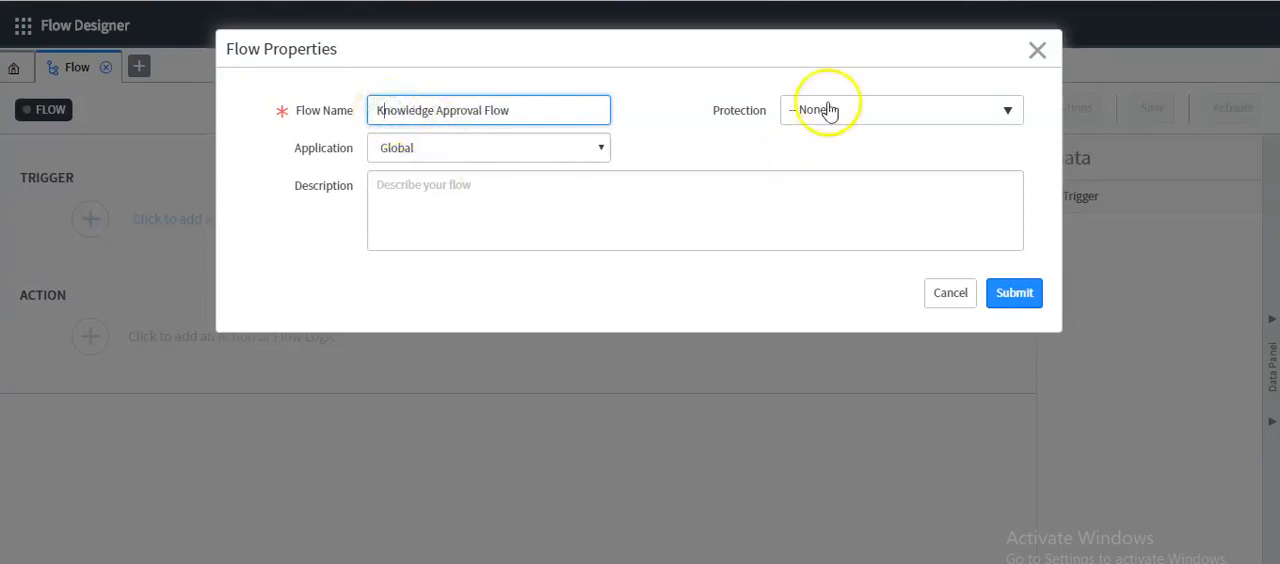
Examine the flow's Protection and Application choices and the System Applications modules, keeping Protection at None and Application at Global
double_click(484, 150)
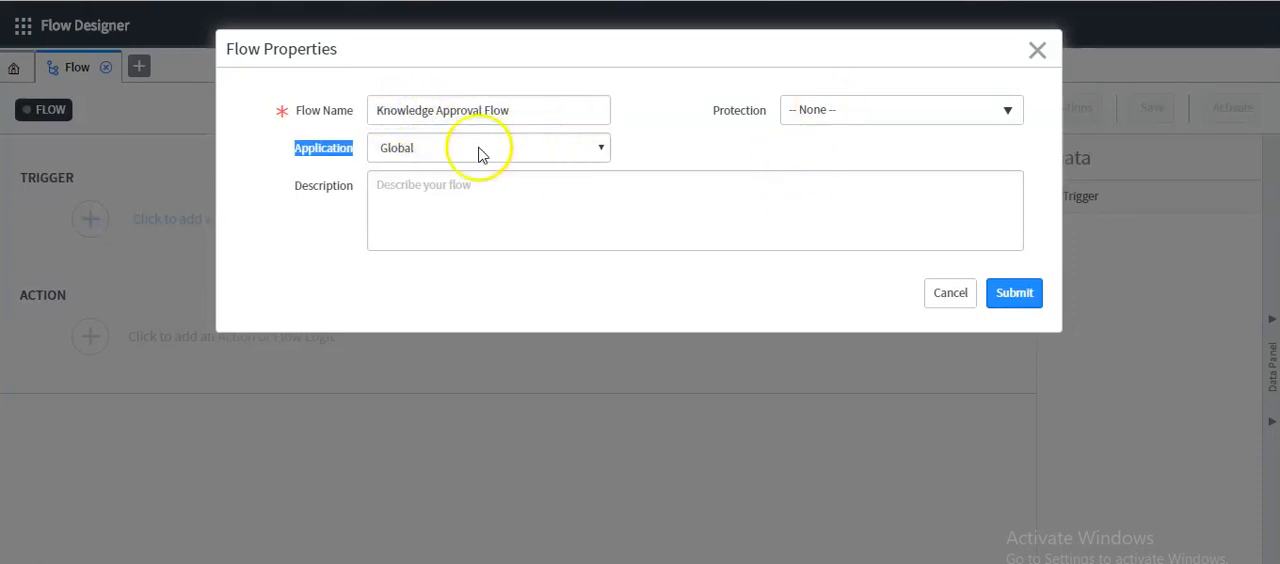
click(811, 109)
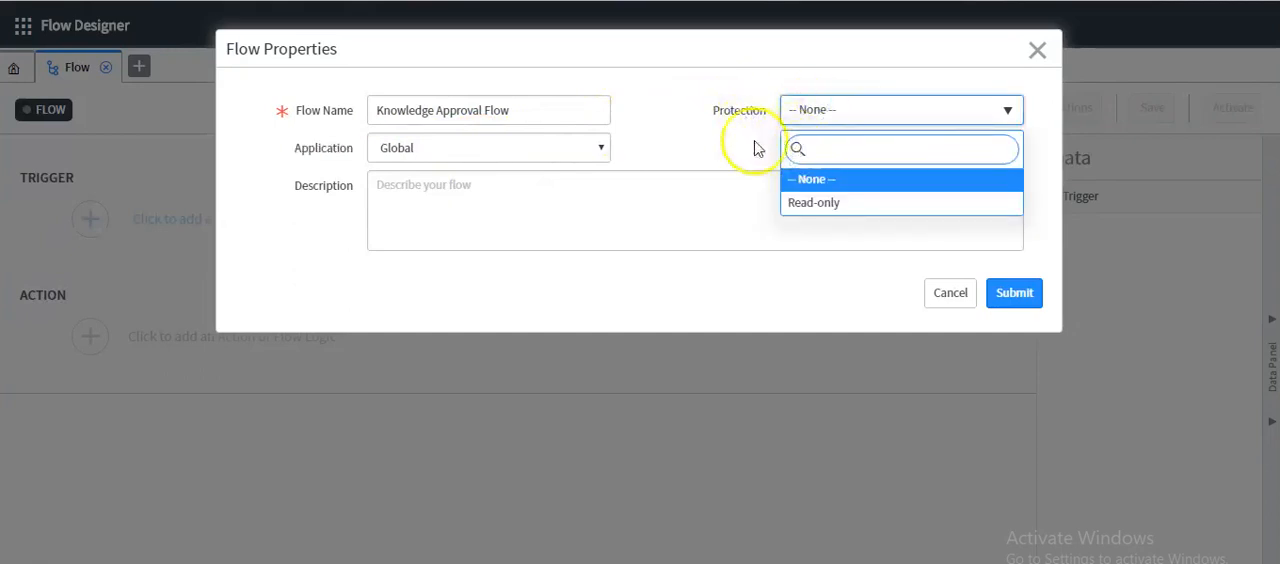
click(789, 182)
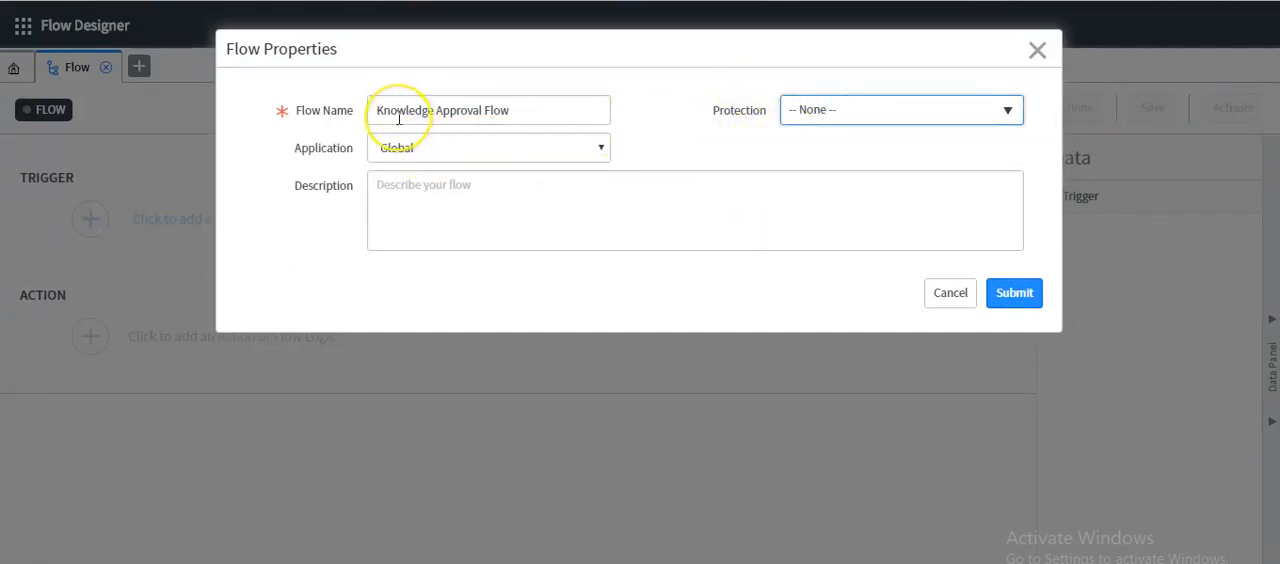
click(290, 150)
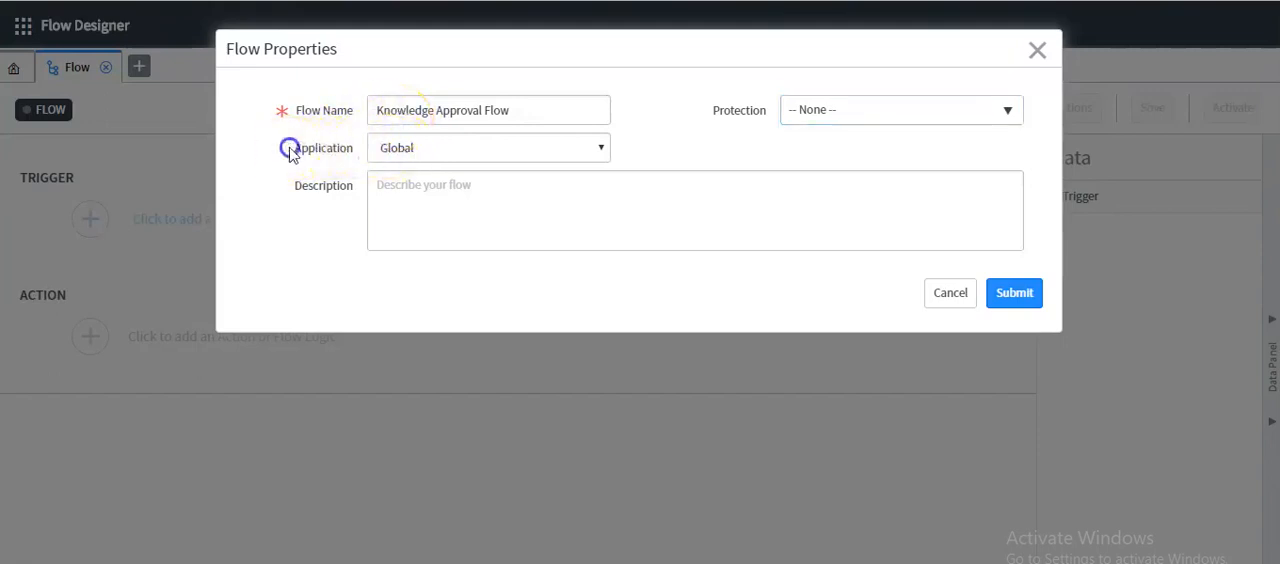
click(418, 148)
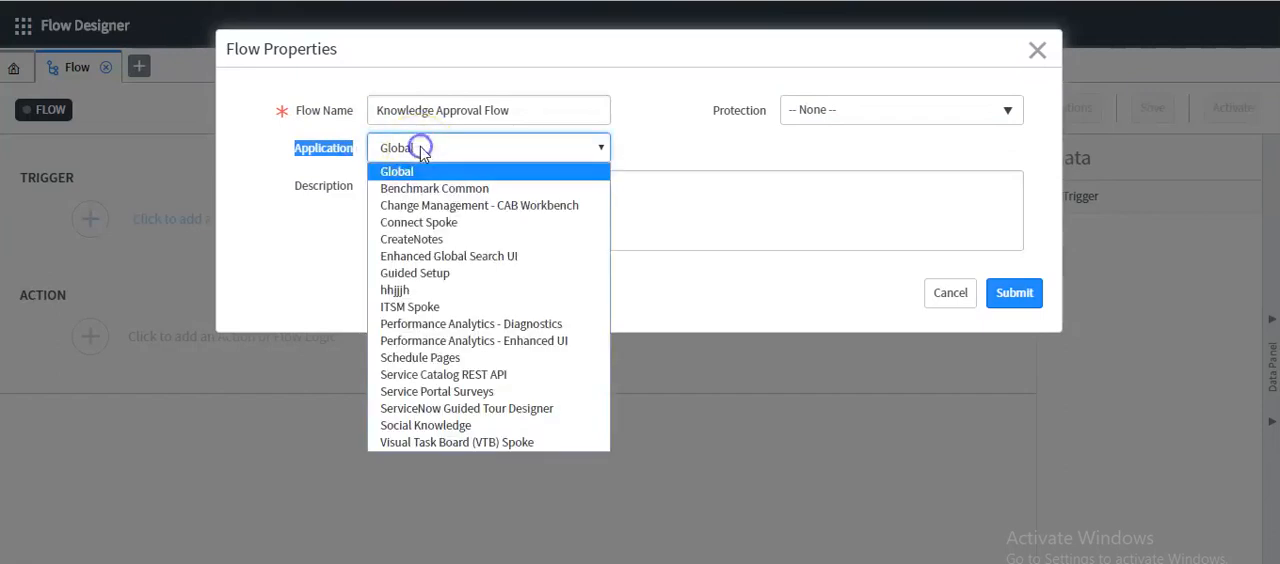
click(320, 212)
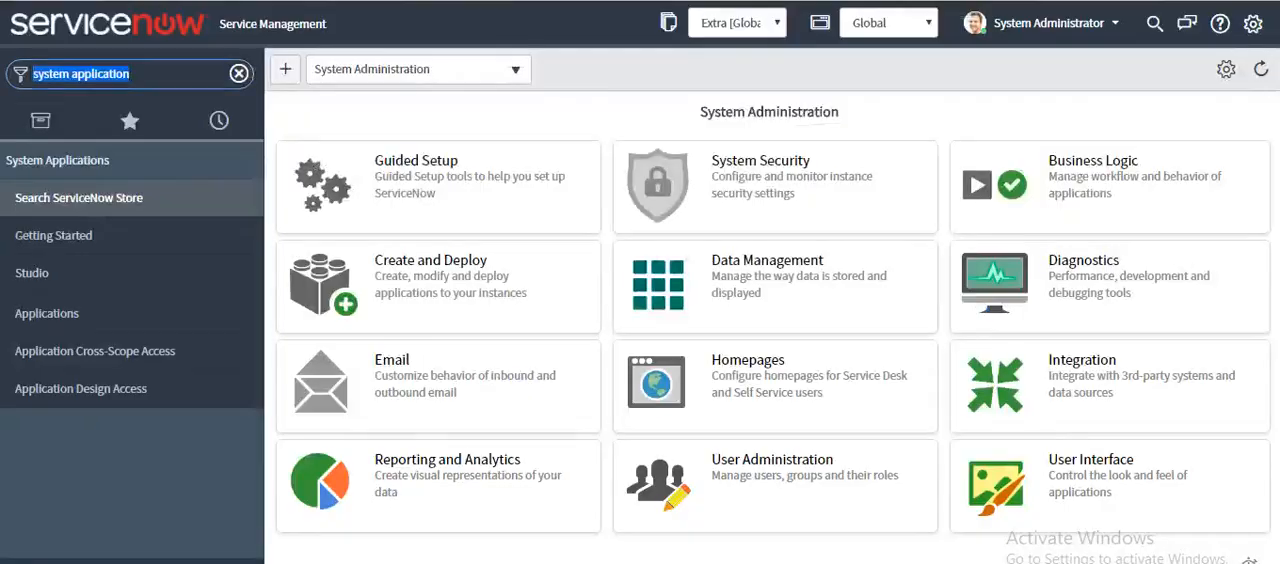
click(140, 73)
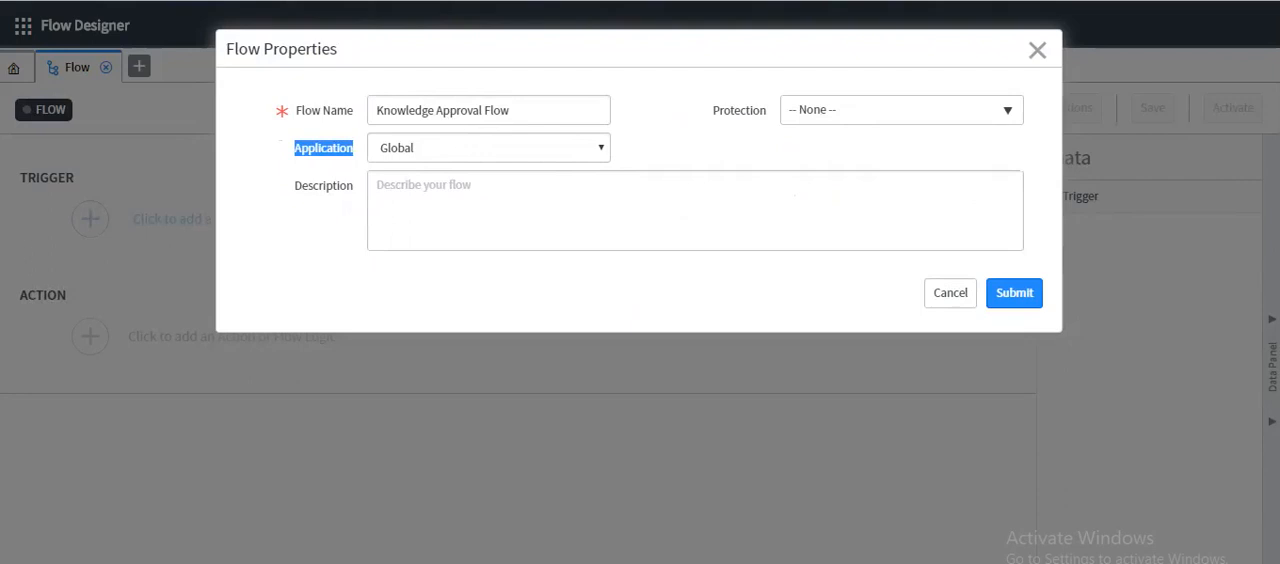
click(421, 152)
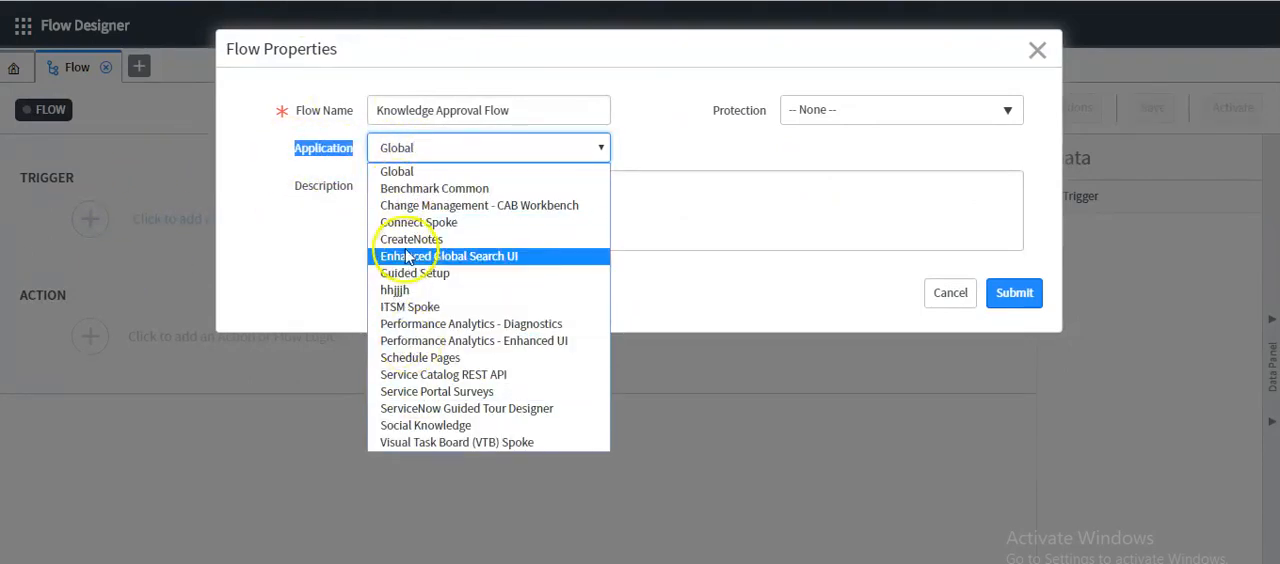
click(295, 265)
Copy the flow name into the description as Knowledge Approval Flow and submit the flow properties
drag(521, 110, 358, 98)
key(ctrl+c)
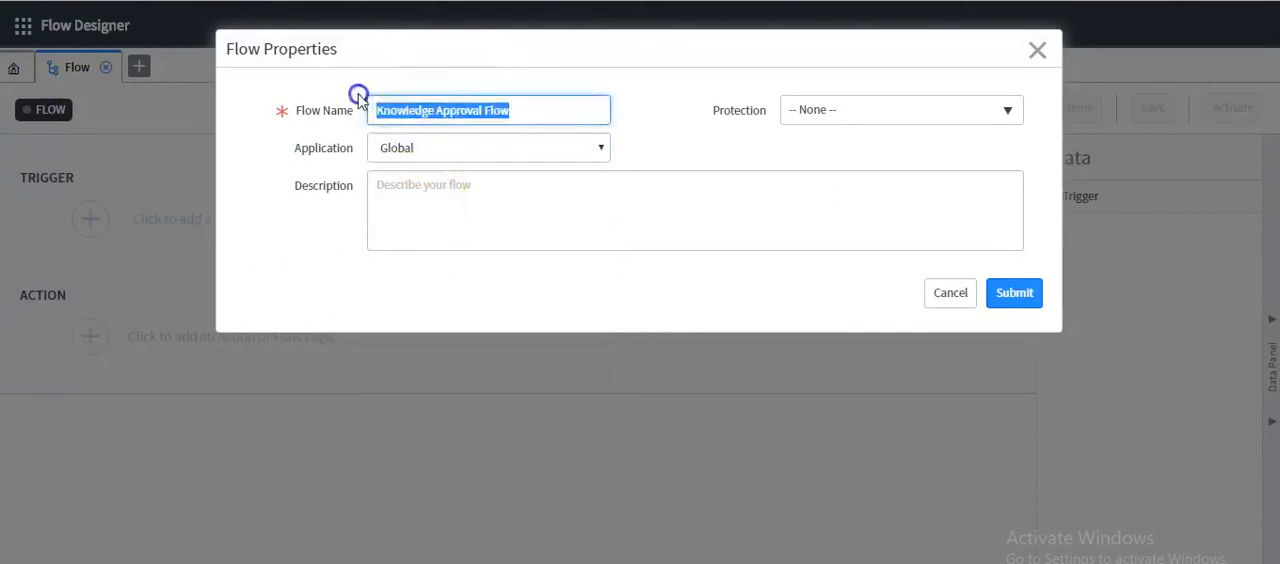
click(416, 193)
key(ctrl+v)
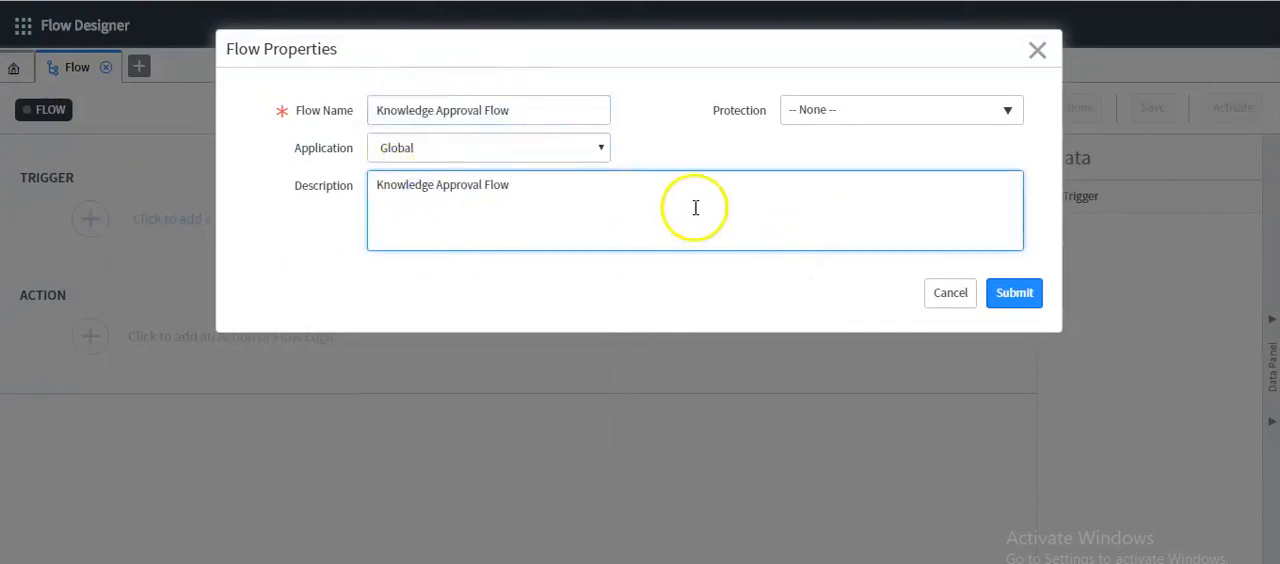
click(1035, 293)
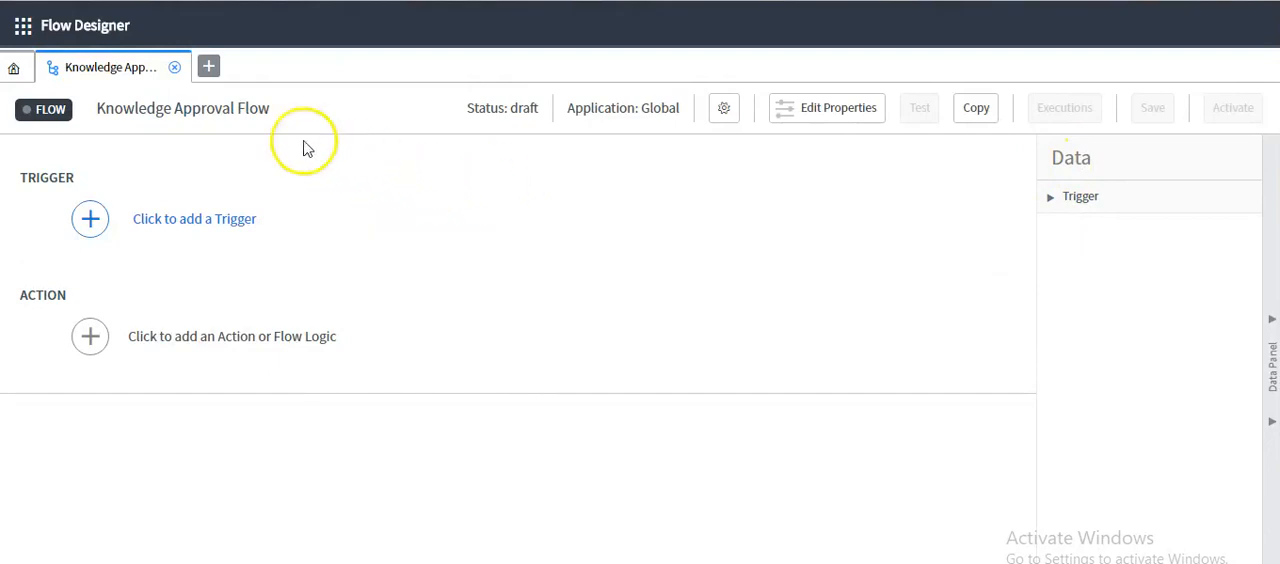
Examine the flow's trigger and action sections and its properties, including the Protection choices, and close the properties without changes
drag(97, 108, 268, 107)
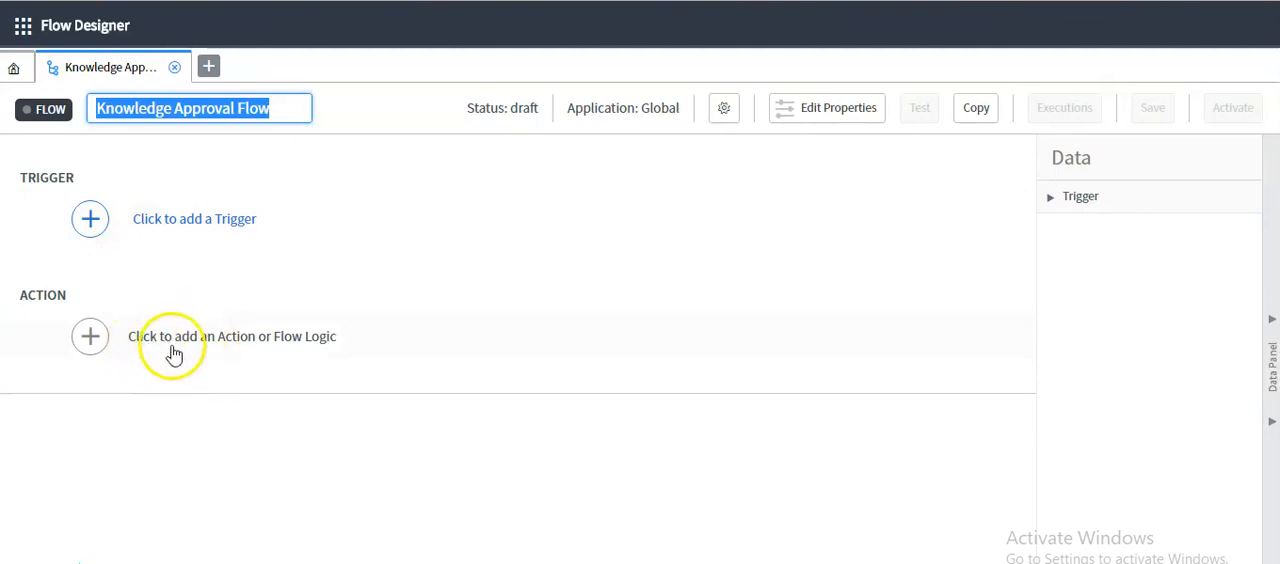
click(22, 168)
drag(20, 176, 86, 175)
drag(18, 294, 70, 300)
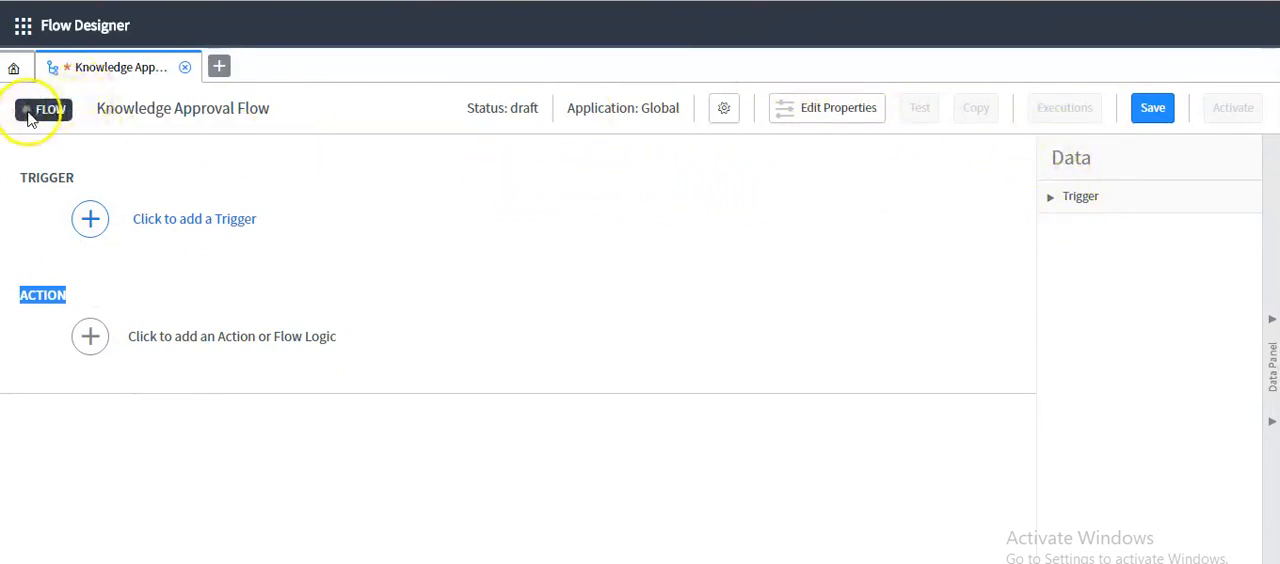
click(832, 116)
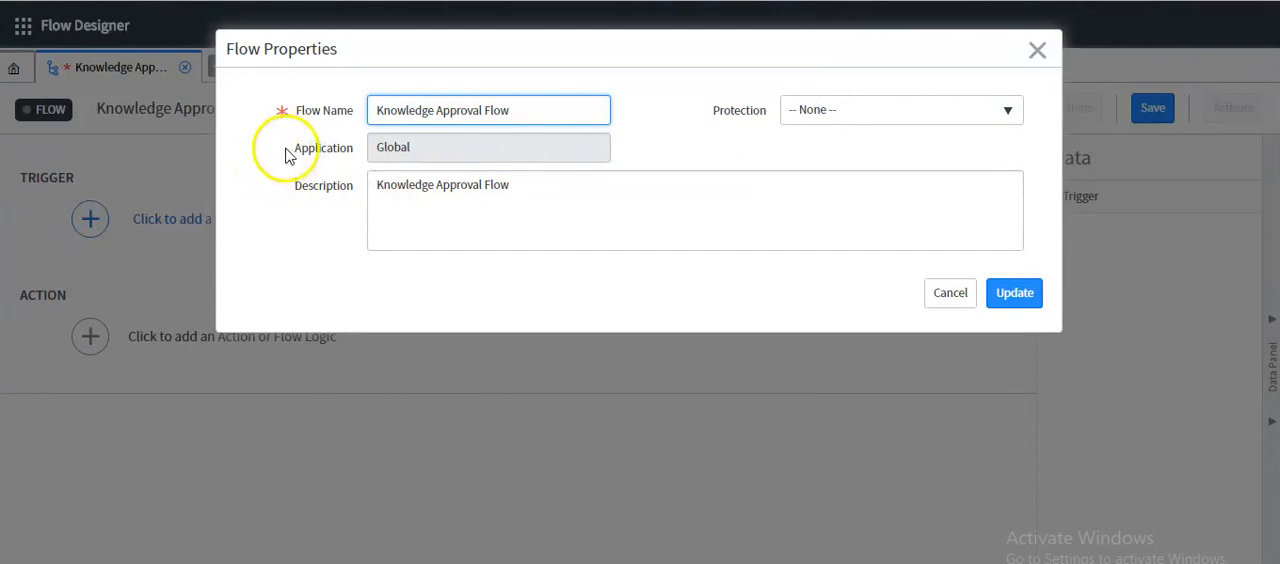
click(1037, 50)
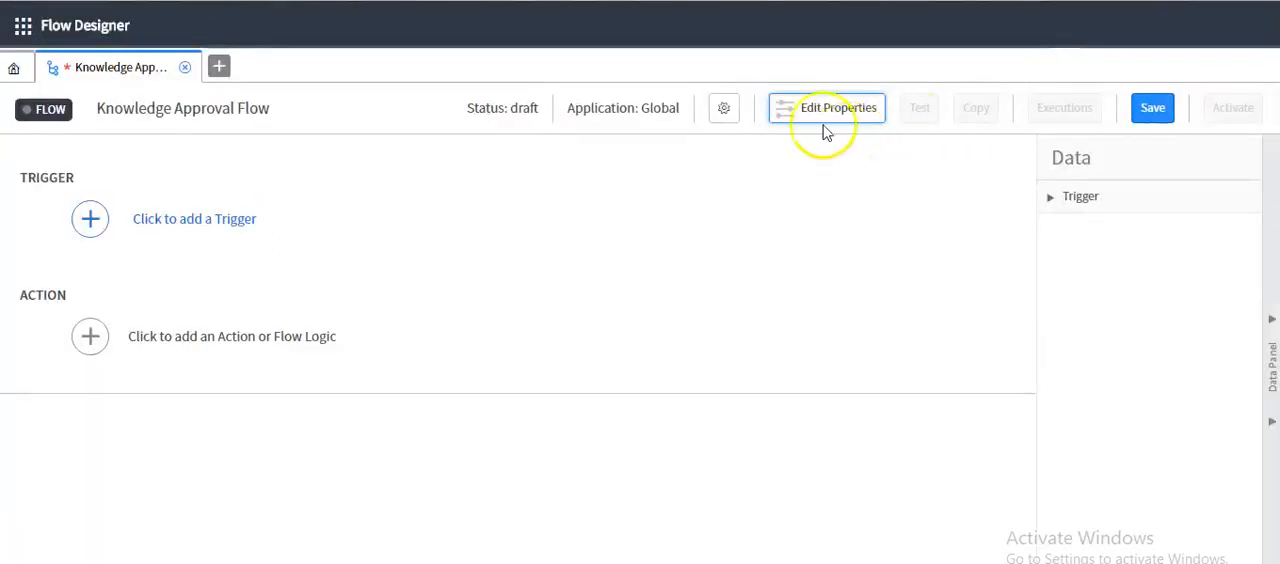
click(820, 108)
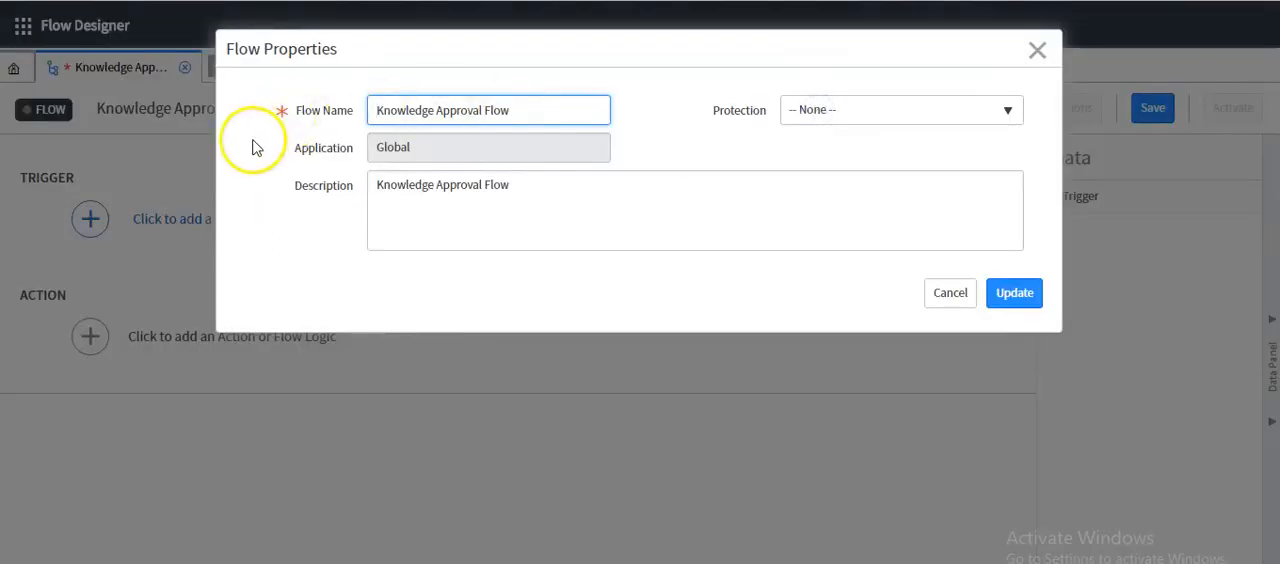
drag(292, 150, 311, 155)
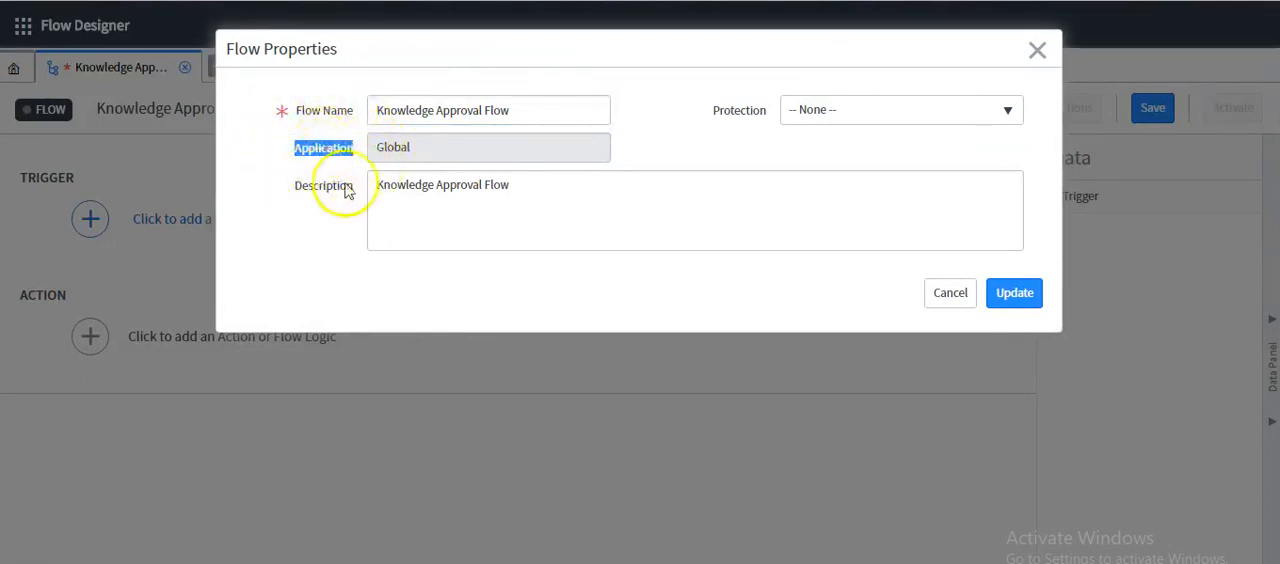
click(834, 116)
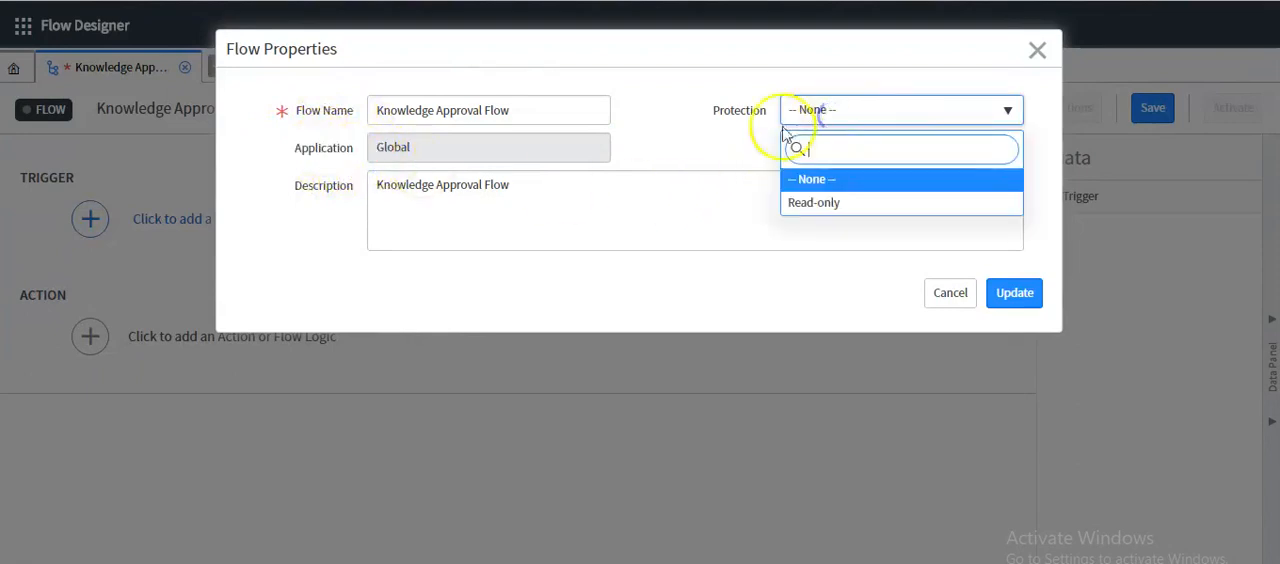
click(943, 291)
click(1037, 49)
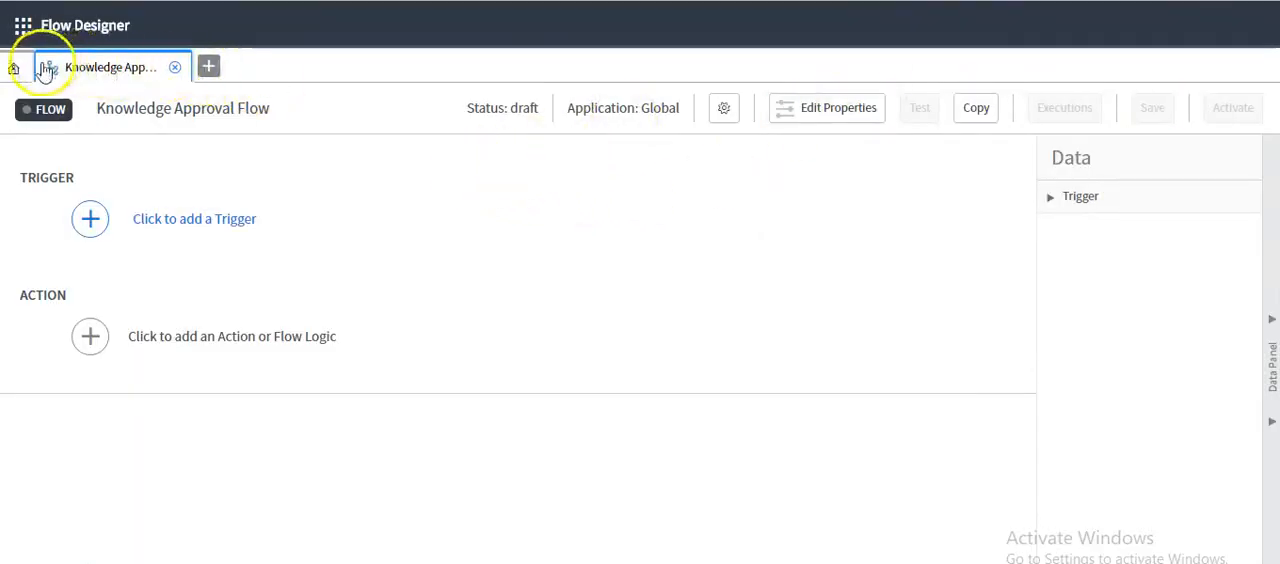
Reopen Knowledge Approval Flow from the flows list and examine the available triggers and the flow's status
click(12, 72)
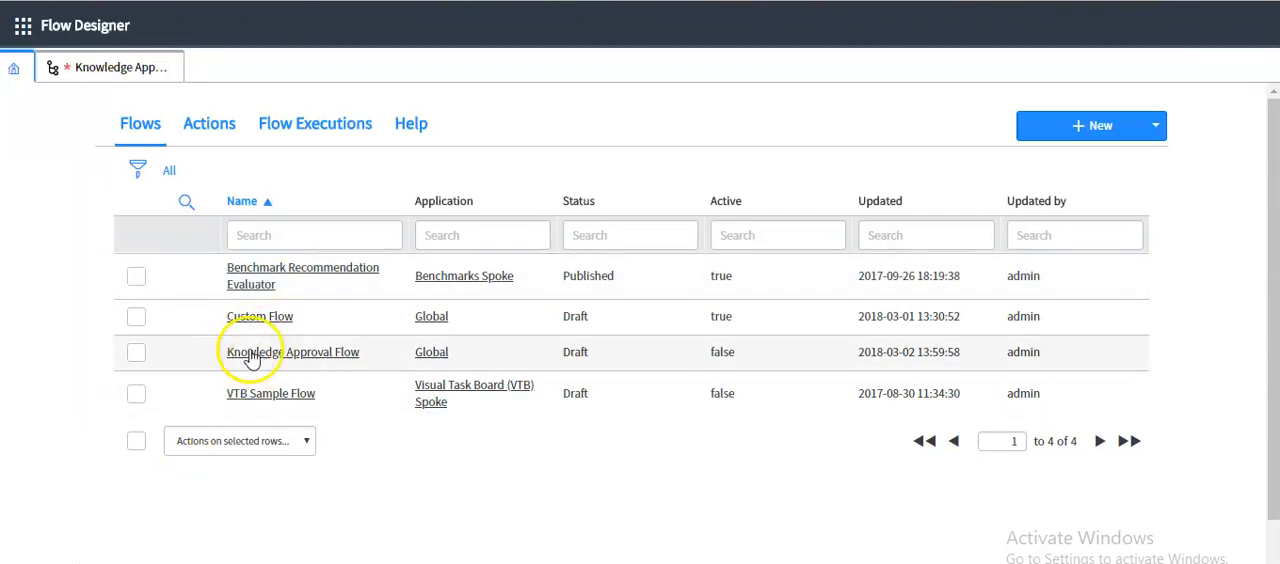
click(305, 362)
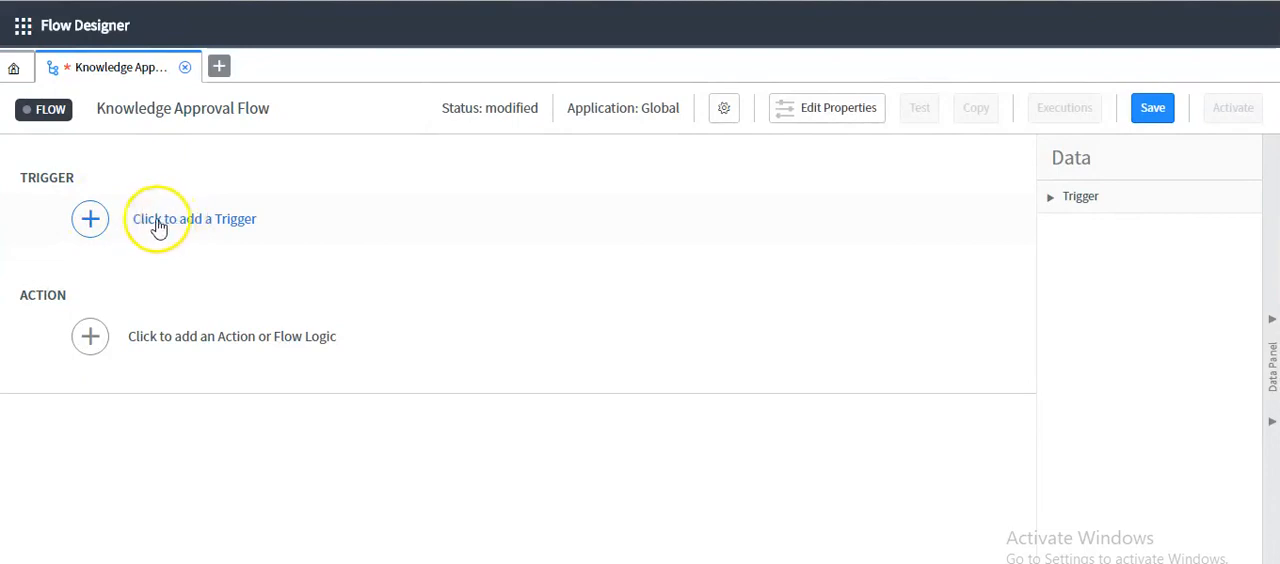
click(91, 220)
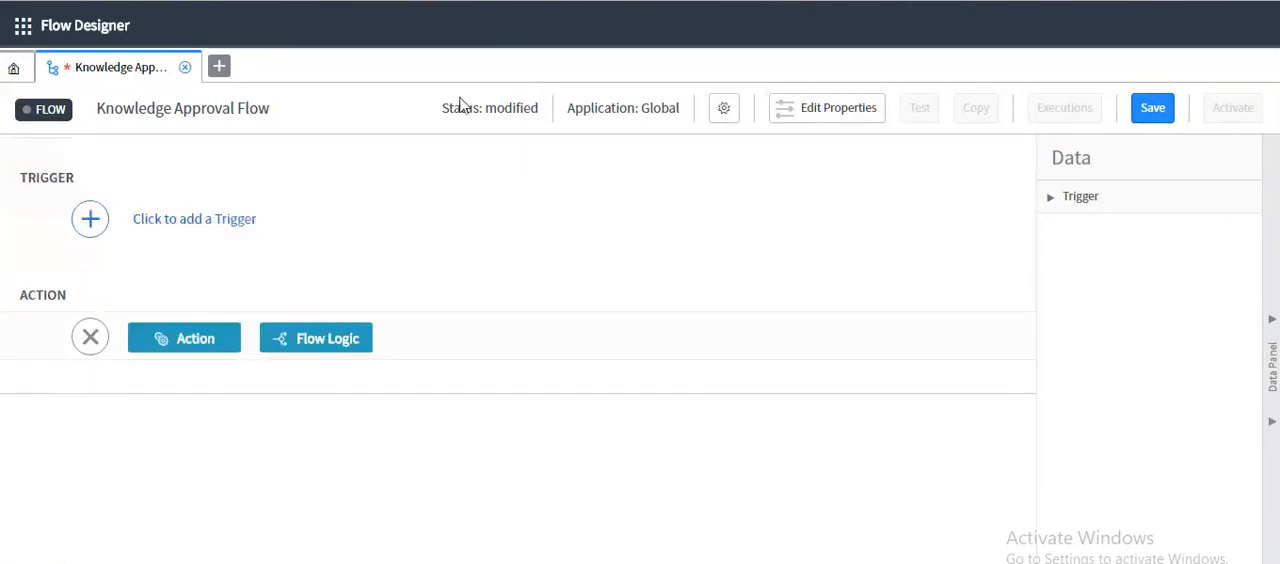
click(445, 112)
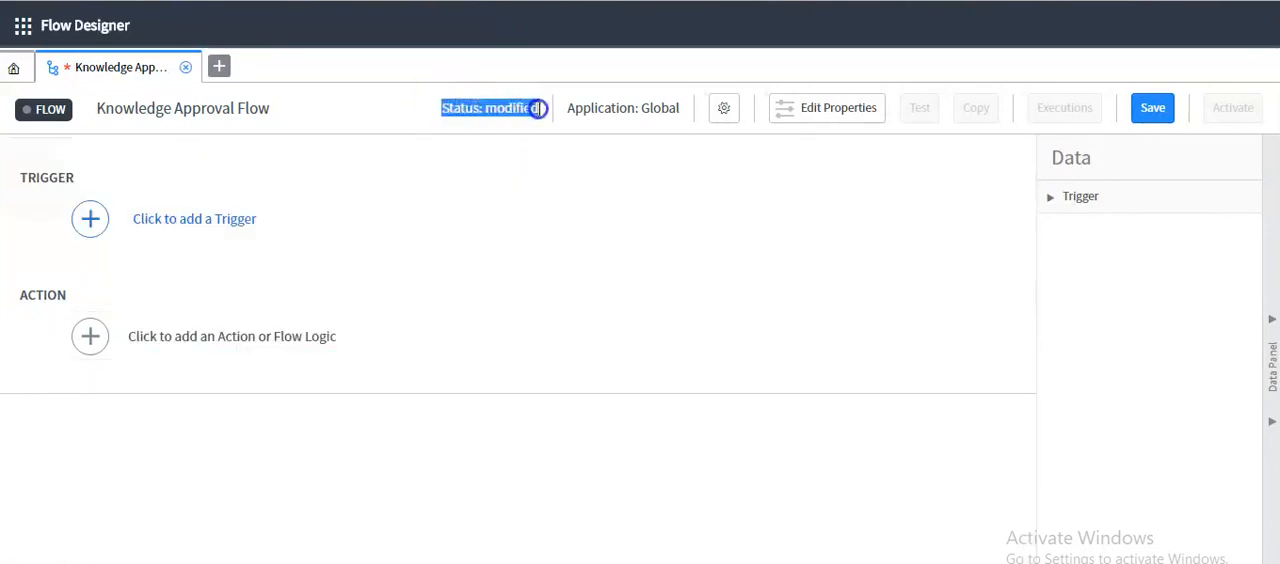
click(530, 122)
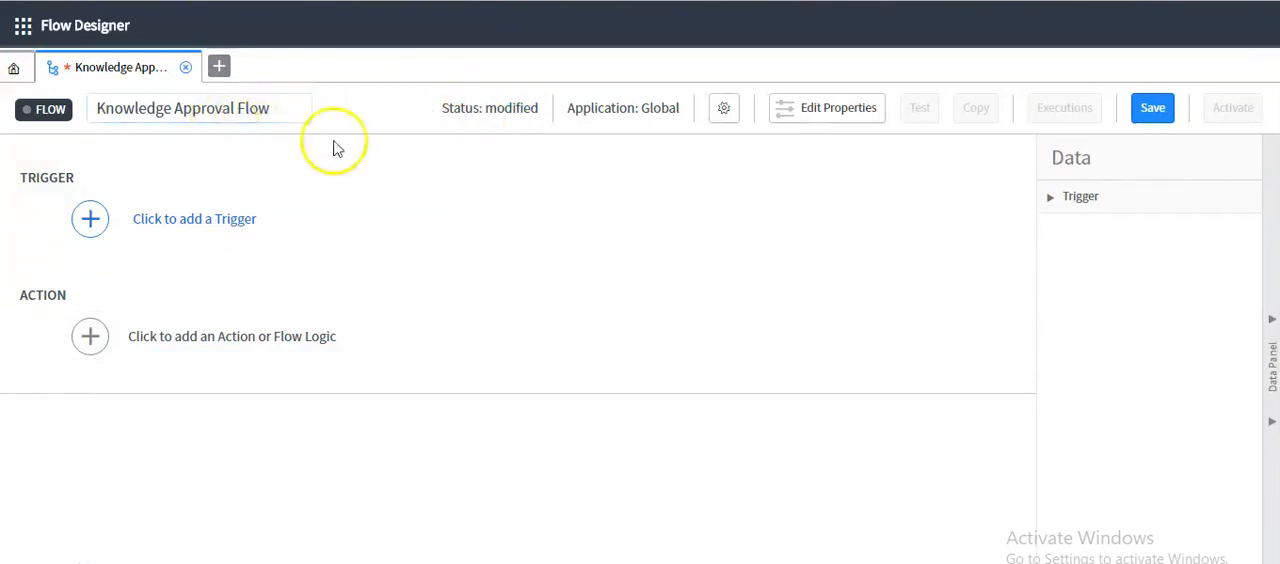
Add a Created record trigger to the flow on the Knowledge [kb_knowledge] table
click(375, 228)
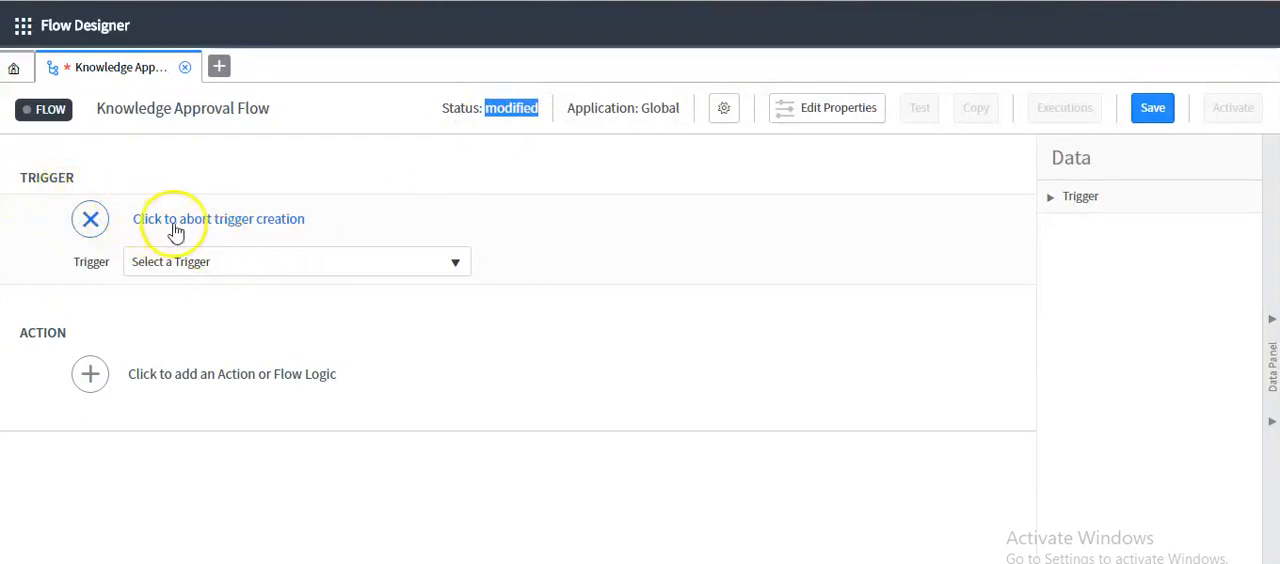
click(180, 262)
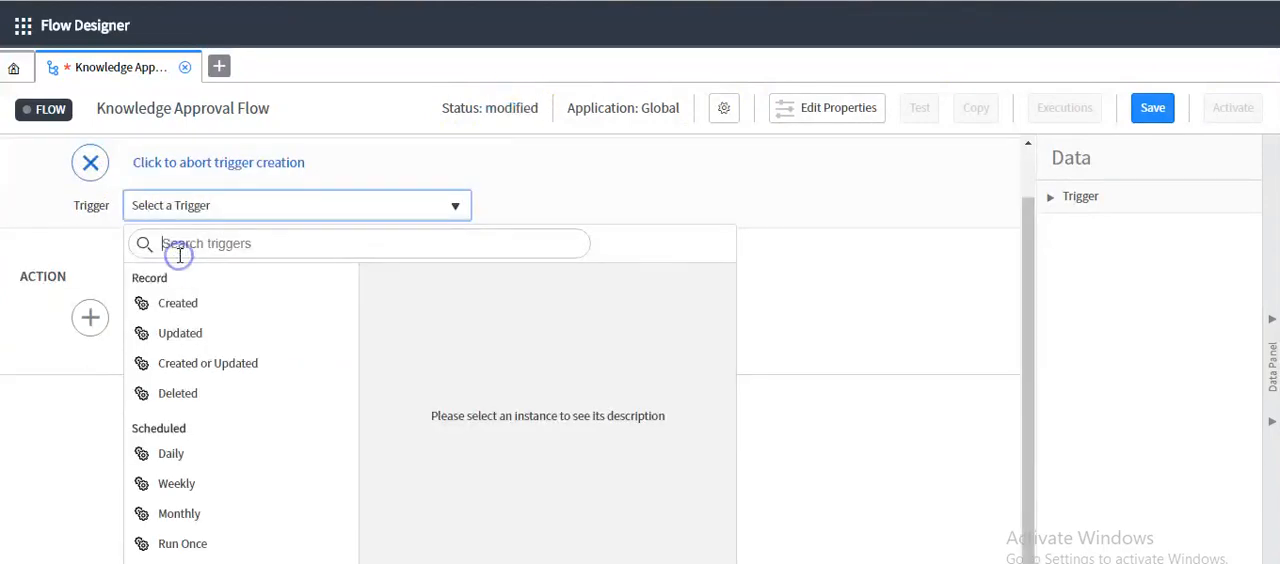
click(196, 310)
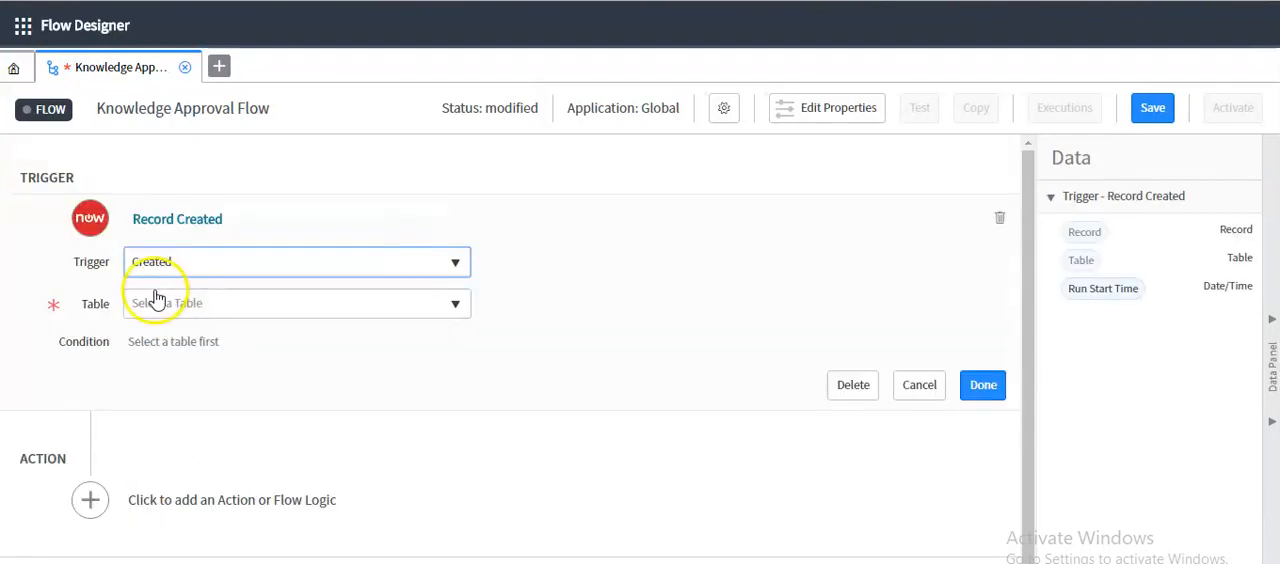
click(158, 305)
text(knw)
key(BackSpace)
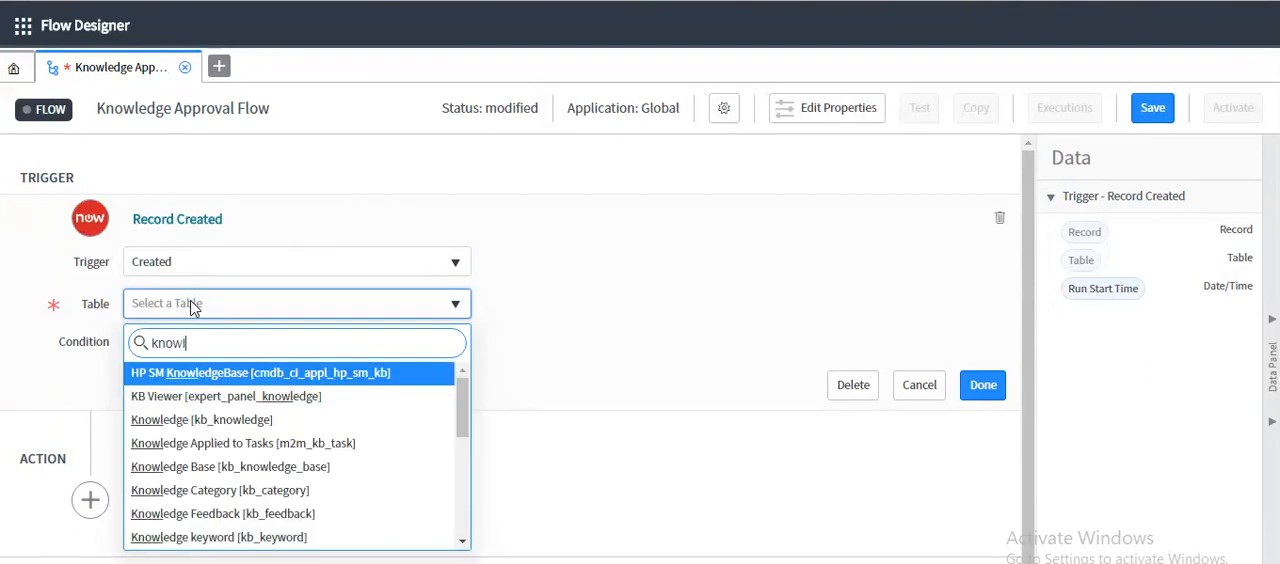
click(192, 419)
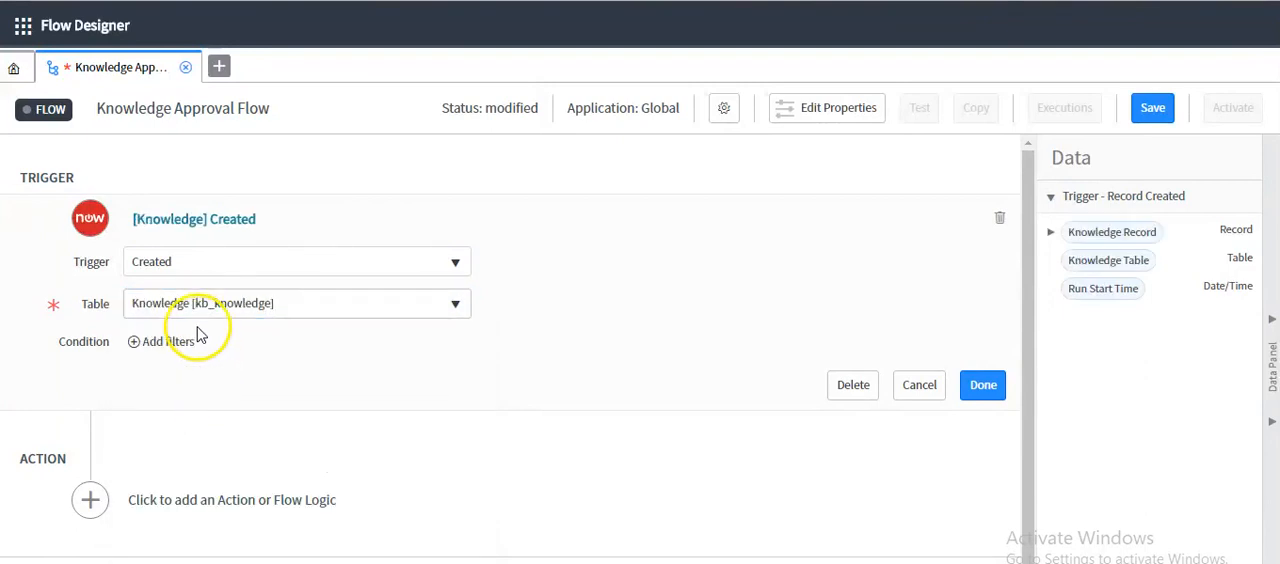
Add the trigger condition Knowledge base is not empty and finish the trigger
click(170, 343)
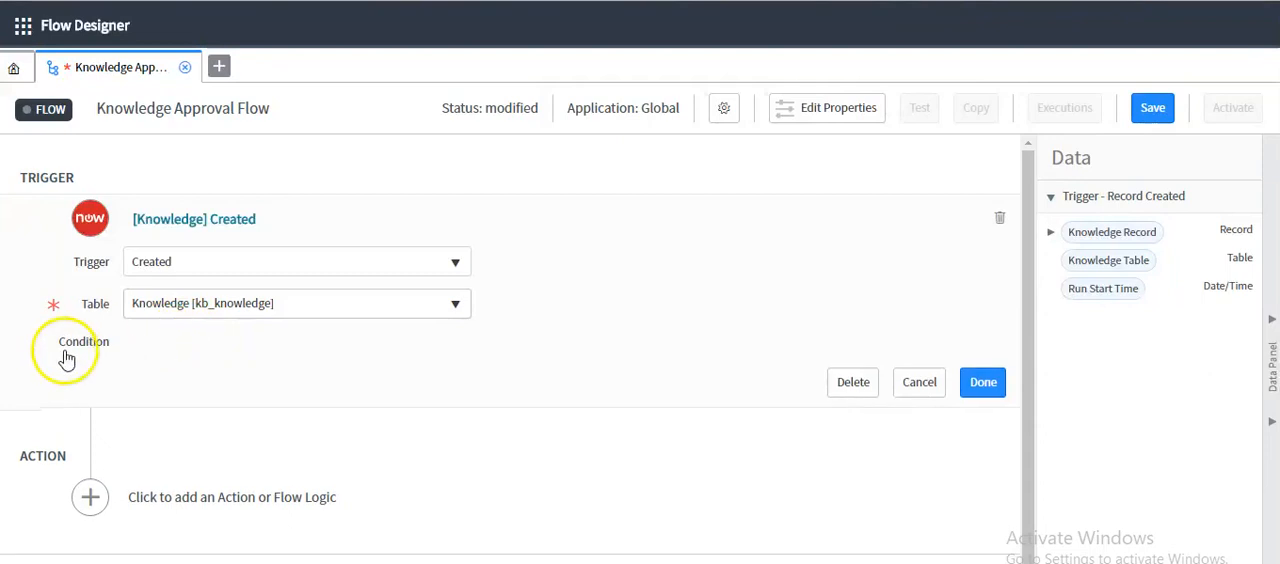
click(230, 378)
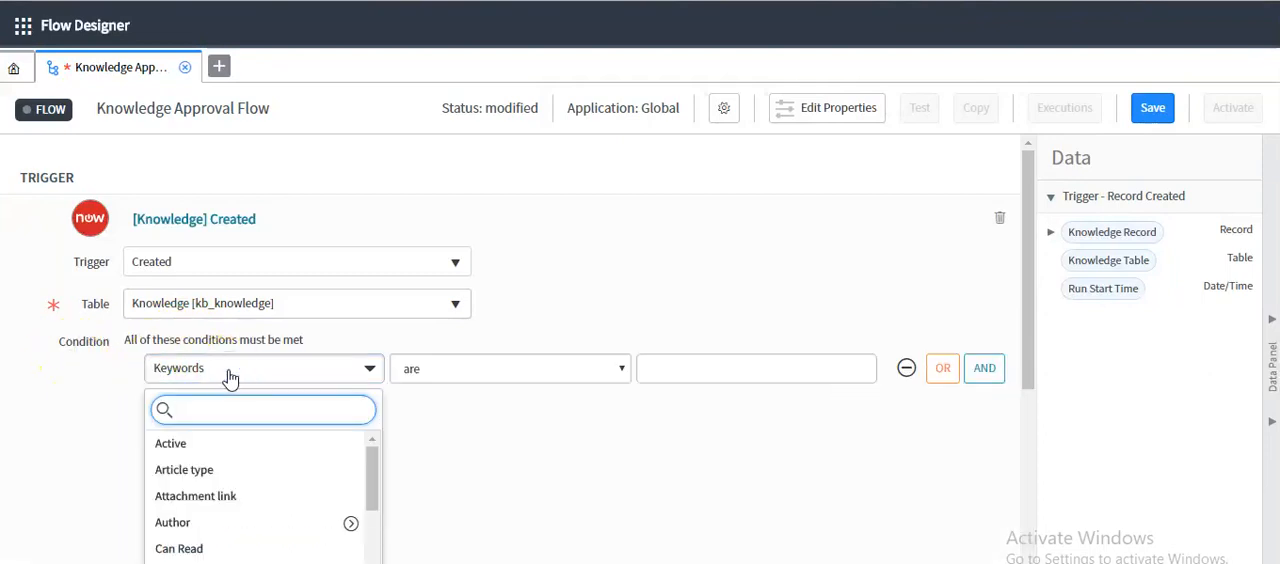
text(knowled)
click(200, 443)
click(430, 372)
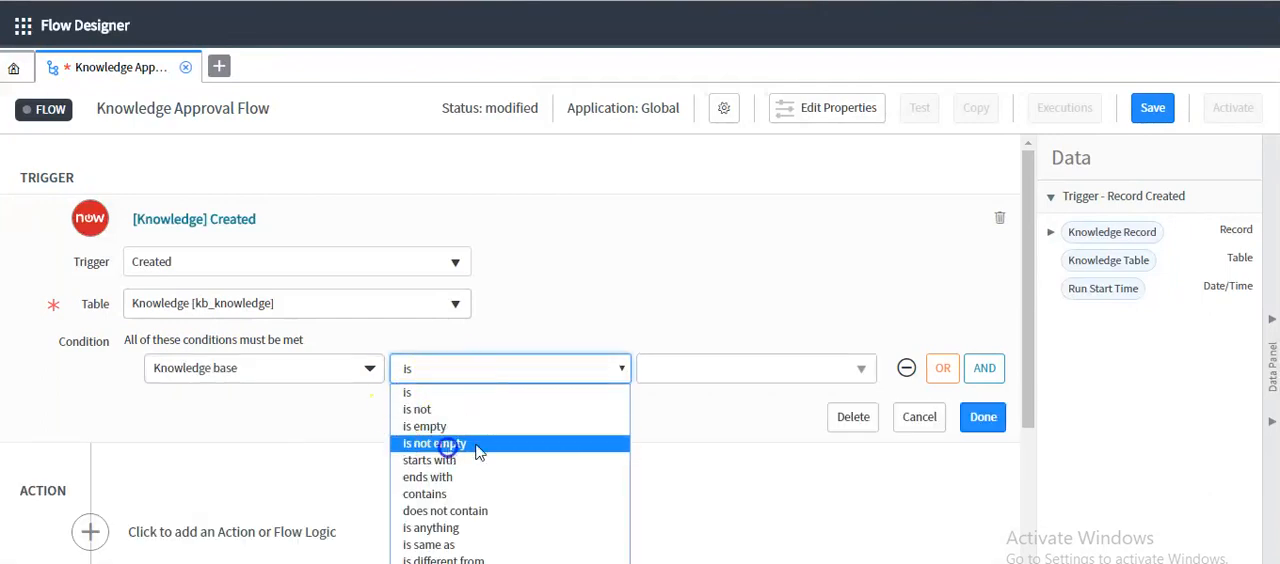
click(478, 452)
click(982, 418)
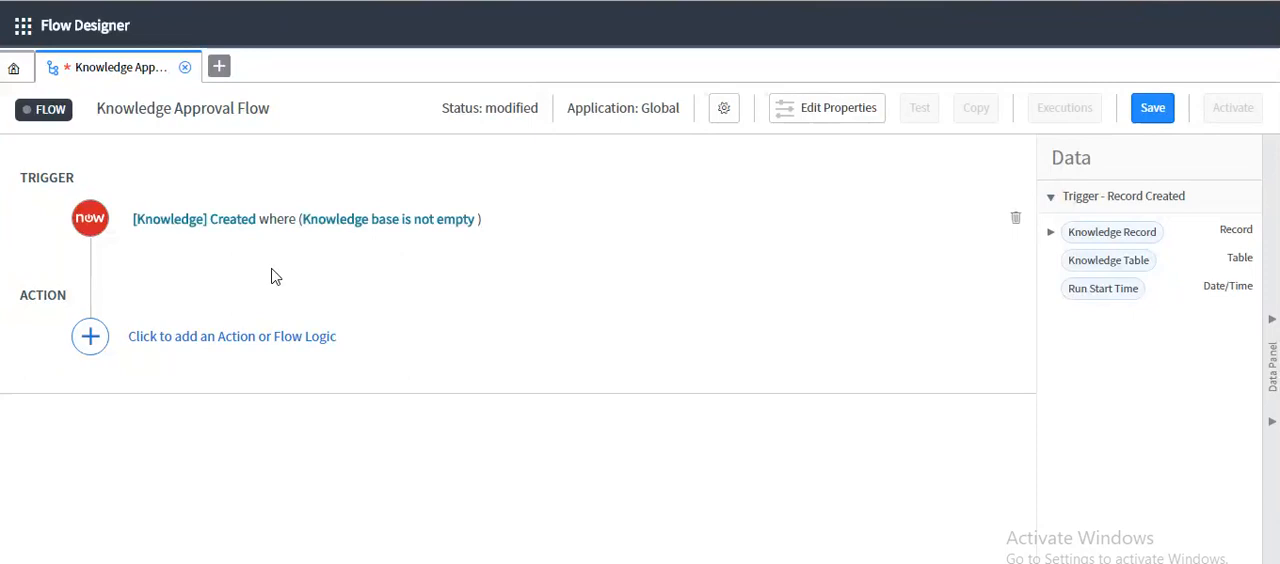
Add a Create Record action for the Approval [sysapproval_approver] table
click(234, 340)
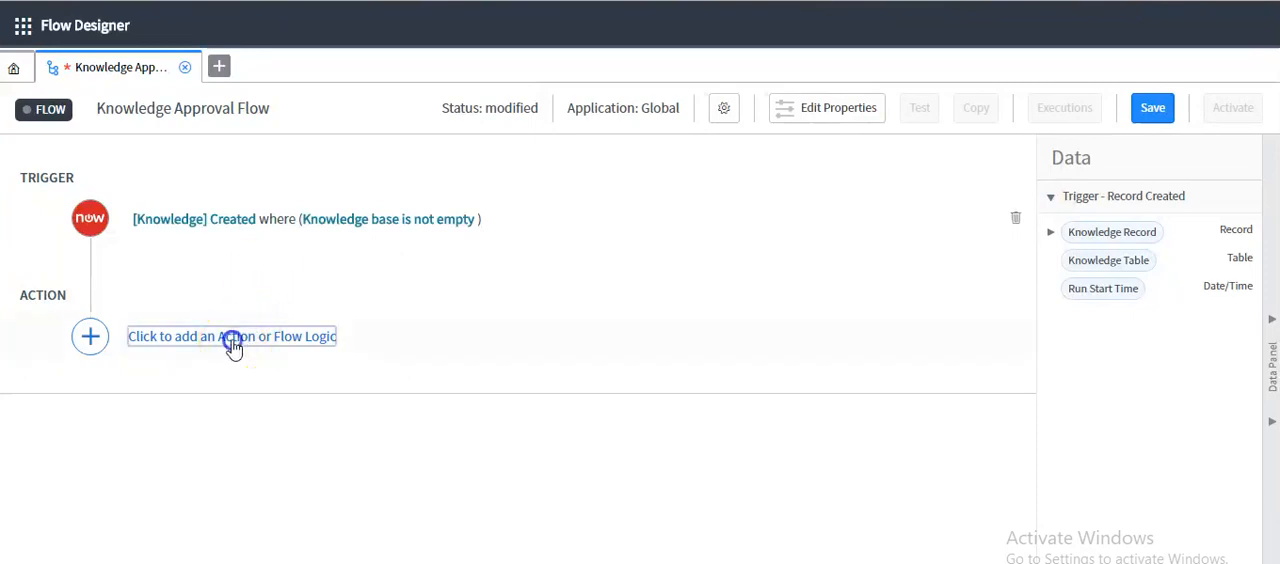
click(190, 340)
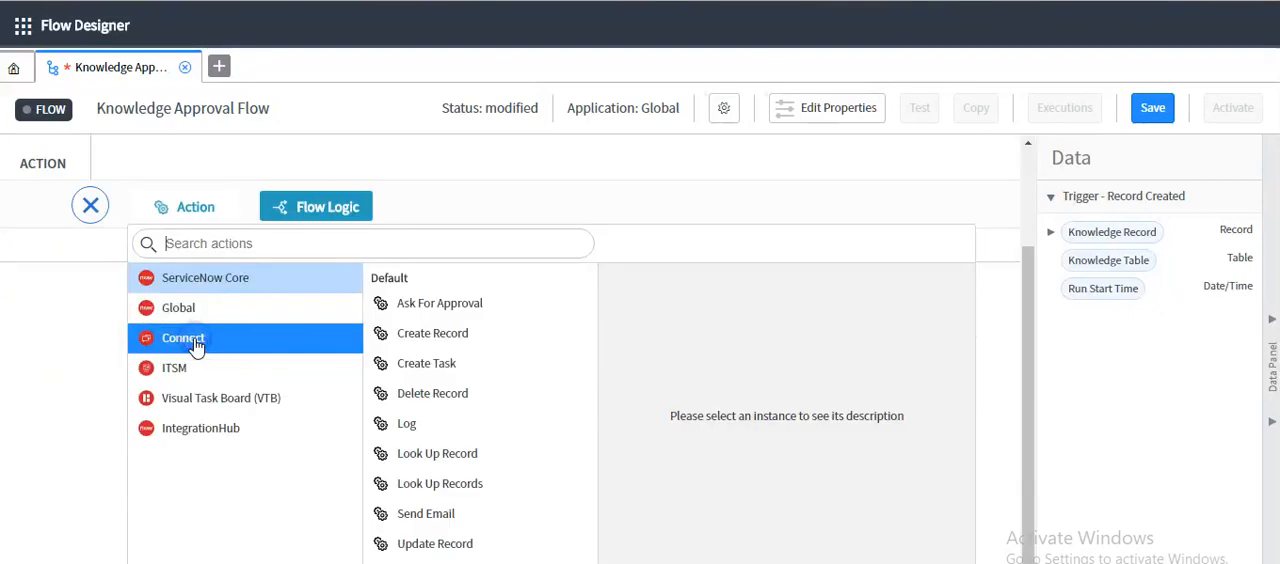
click(422, 340)
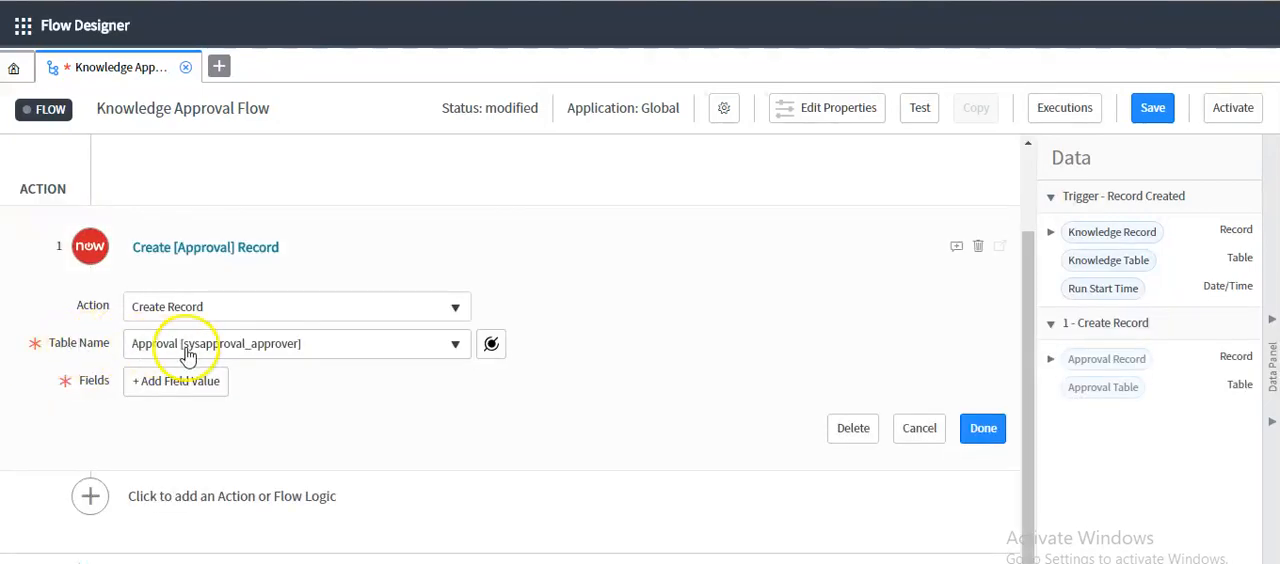
Add the Source table field to the Approval record action and fill it with the trigger's Knowledge Table data pill
click(172, 383)
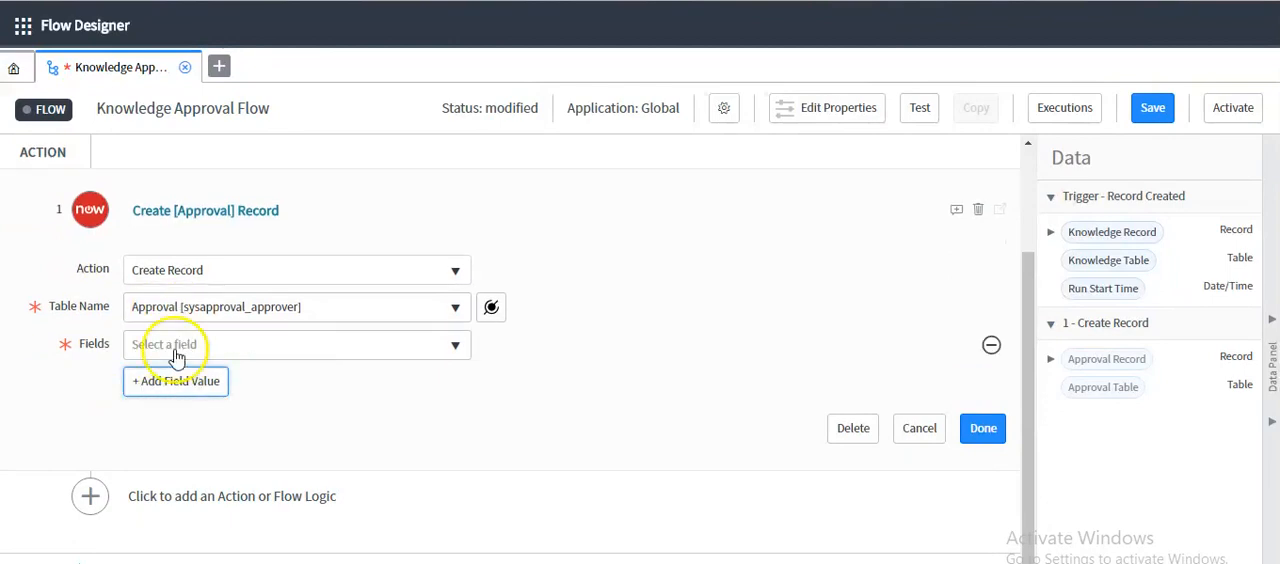
click(176, 350)
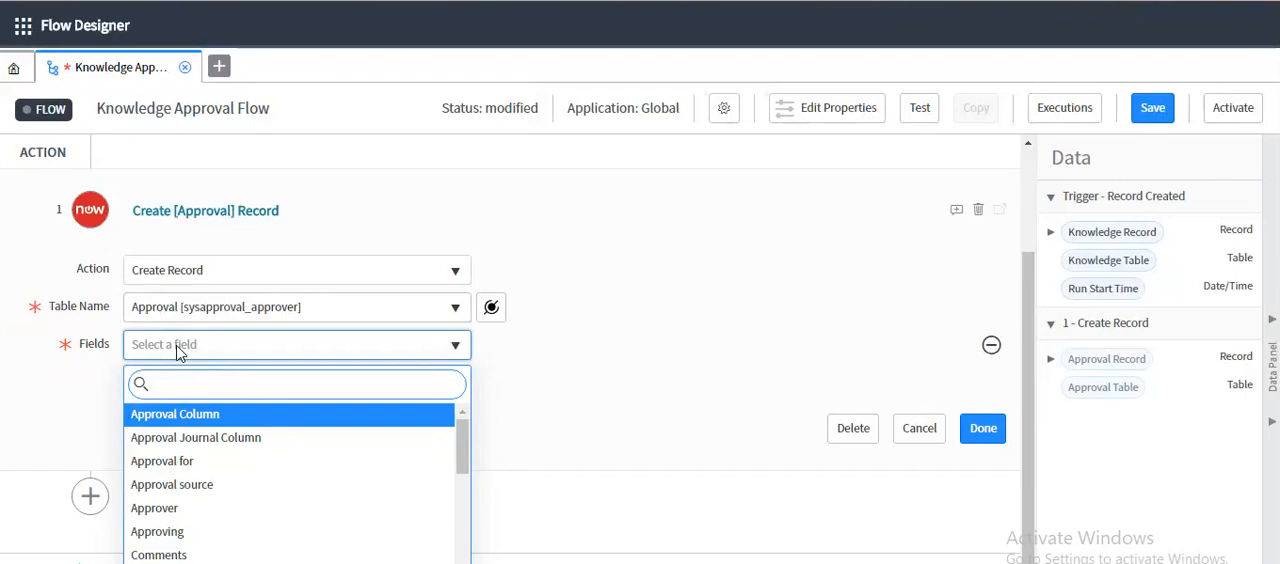
text(table)
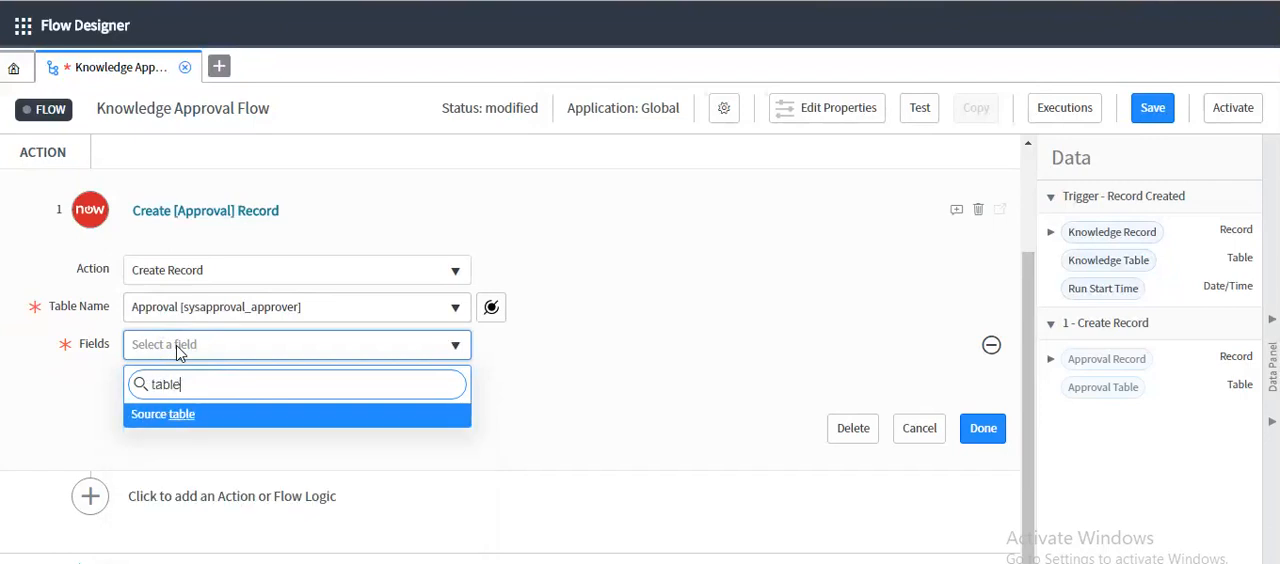
click(182, 412)
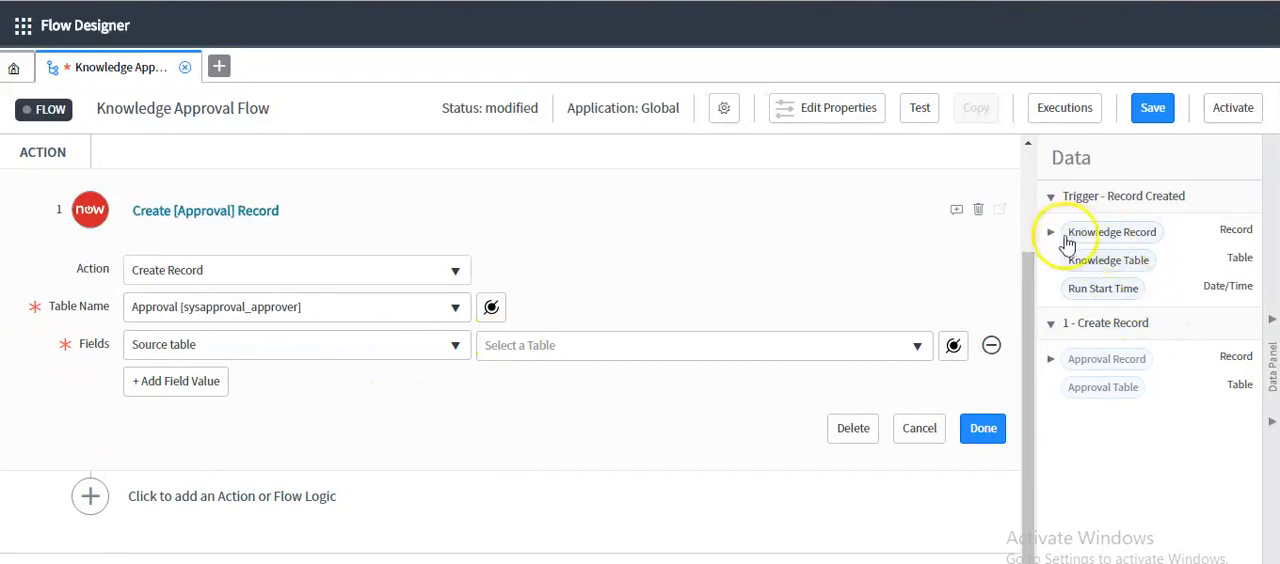
drag(1106, 262, 529, 348)
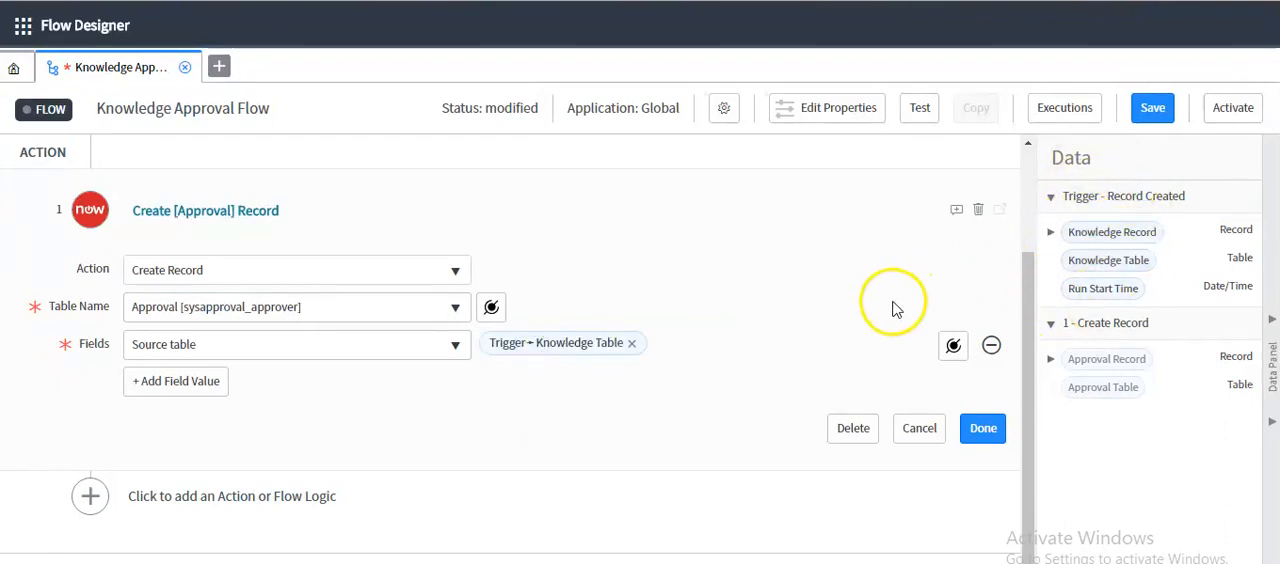
Clear the Source table value and choose Knowledge Table again from Trigger - Record Created with the Data Pill Picker
click(952, 347)
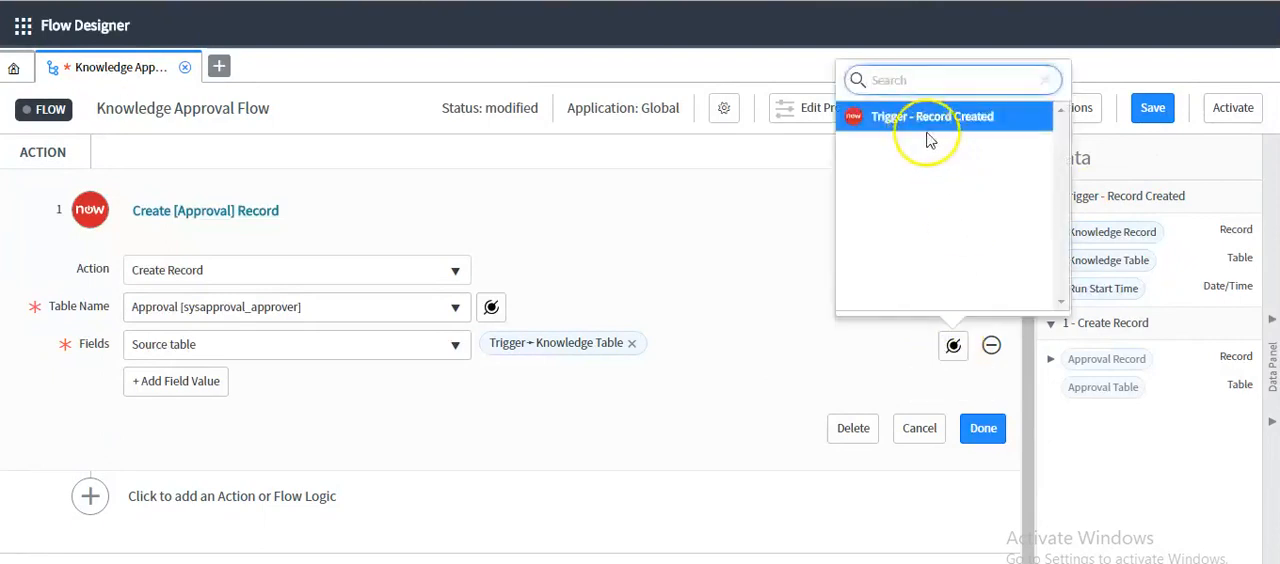
click(634, 347)
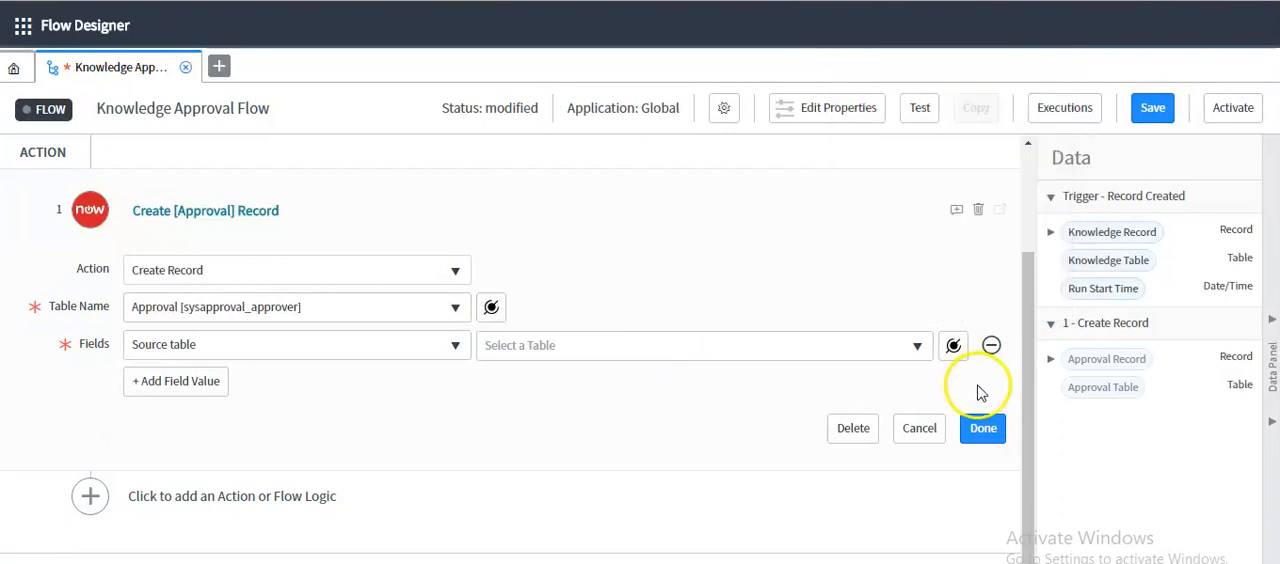
click(953, 346)
click(958, 124)
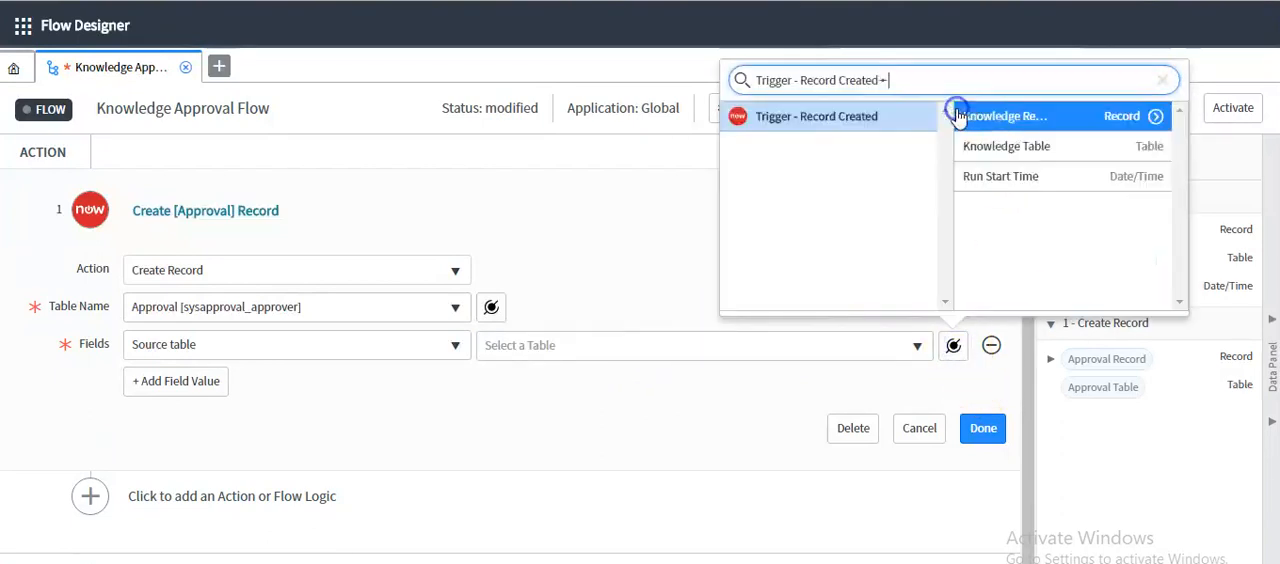
click(1062, 158)
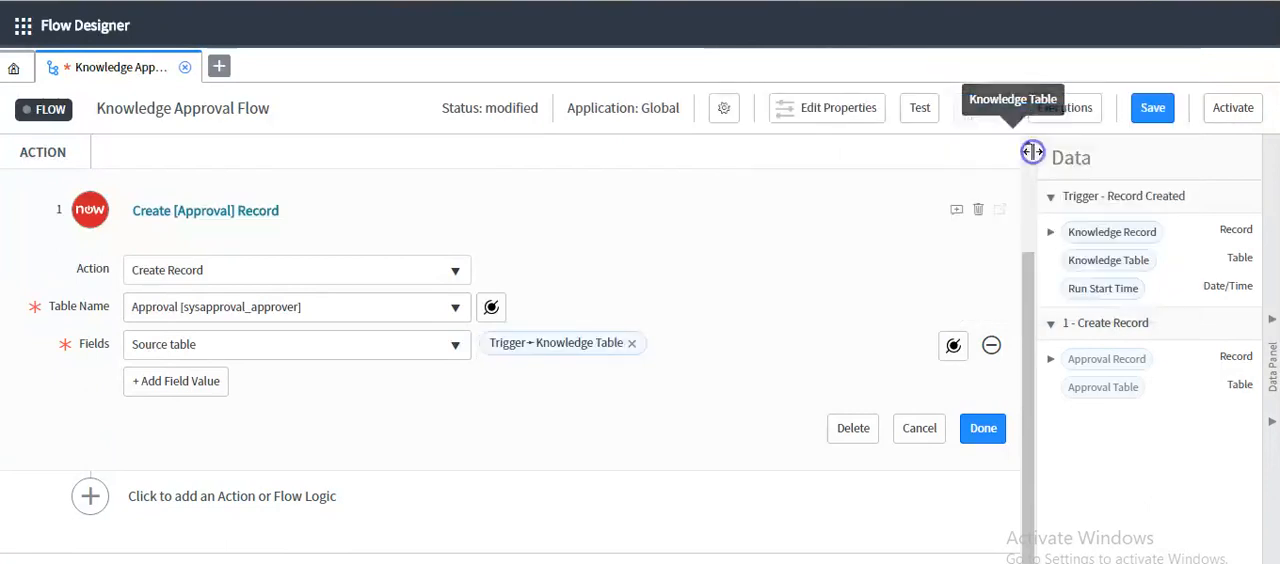
Add the State field with the value Requested to the Create Approval Record action and finish the action
click(202, 392)
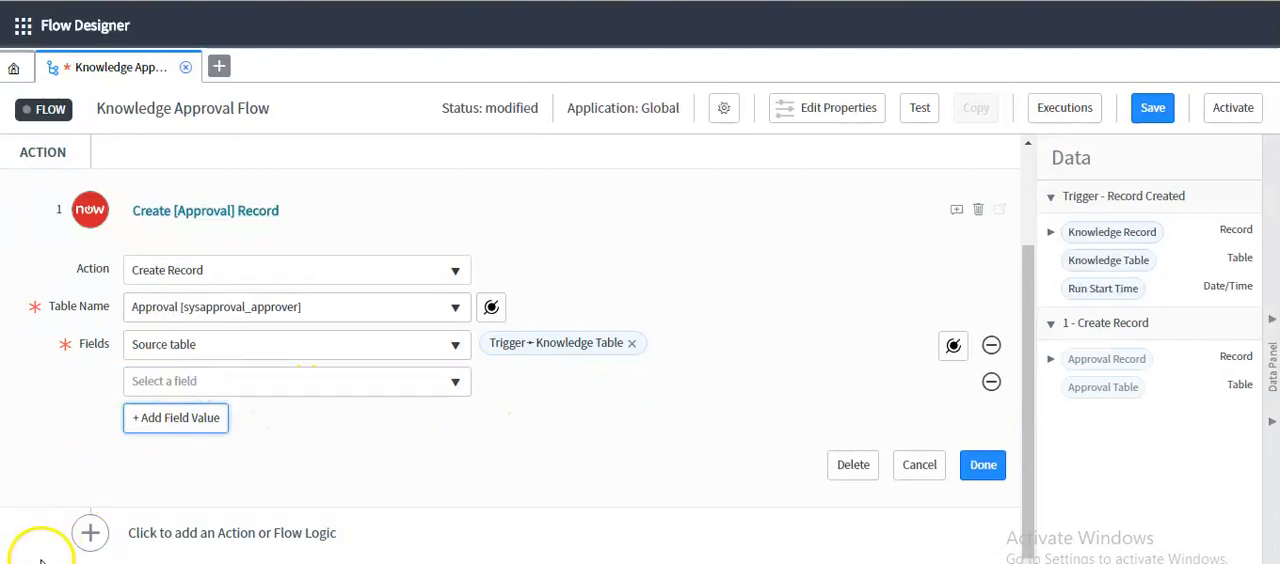
click(175, 390)
text(state)
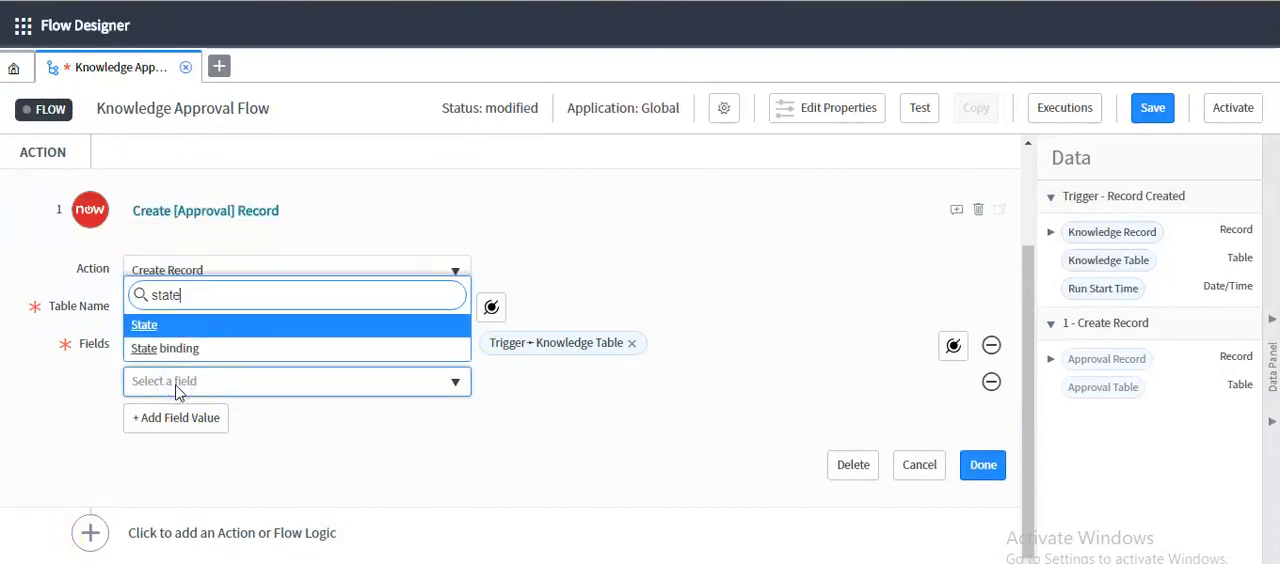
click(177, 325)
click(543, 383)
click(520, 479)
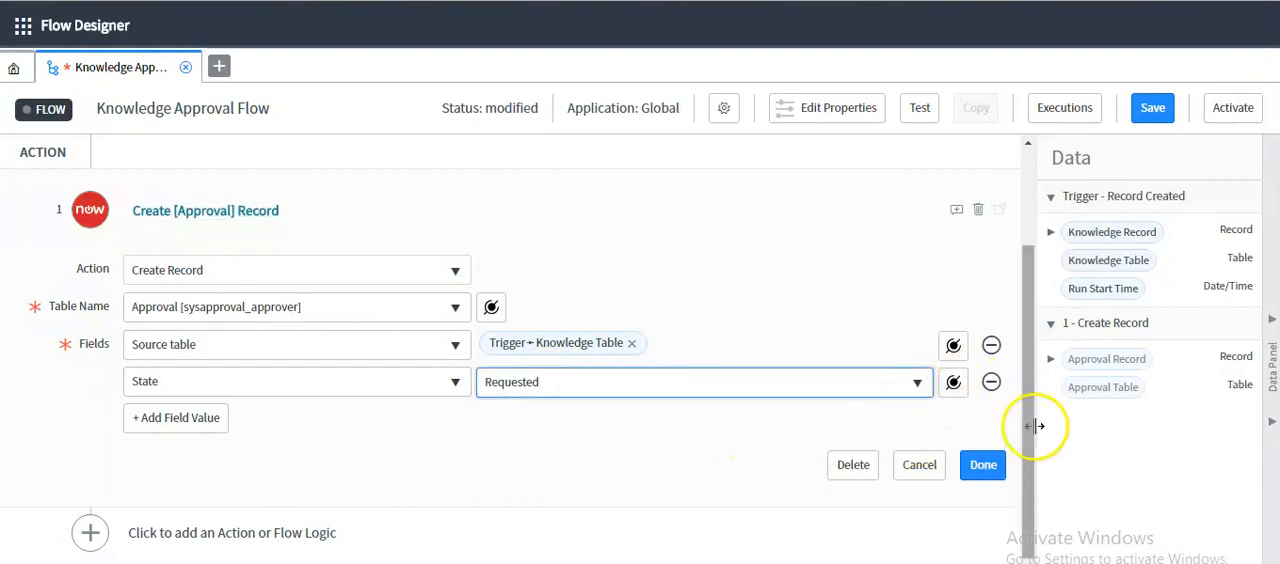
click(966, 469)
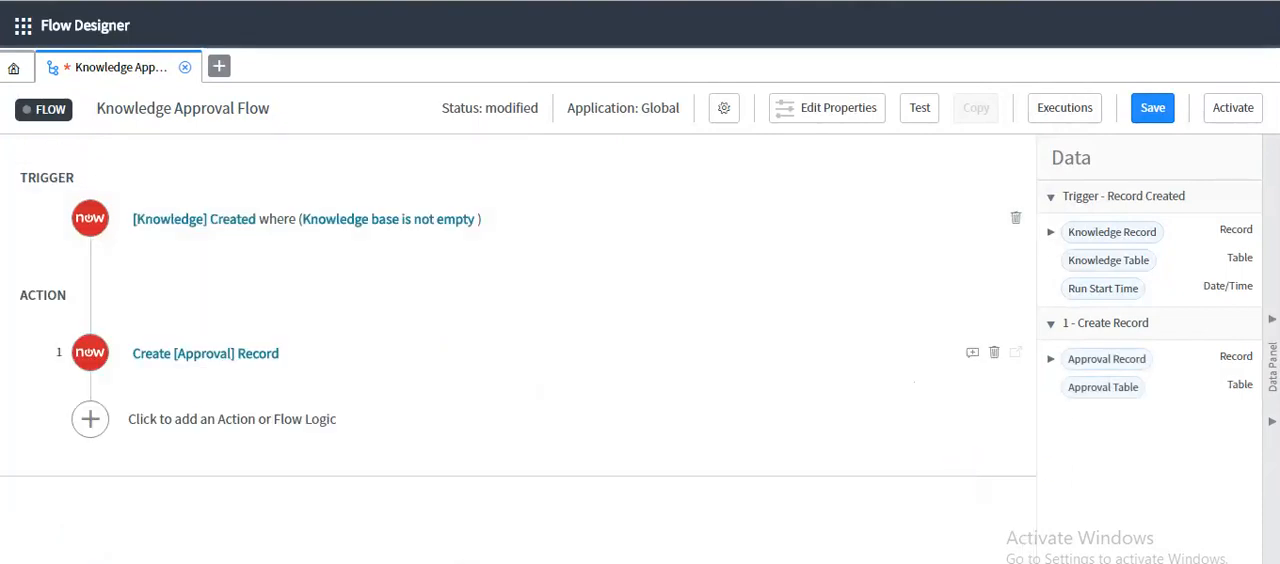
Reopen the Create Approval Record action and add the Approving field, filled with the trigger's Knowledge Record data pill
click(163, 356)
scroll(174, 478, down, 2)
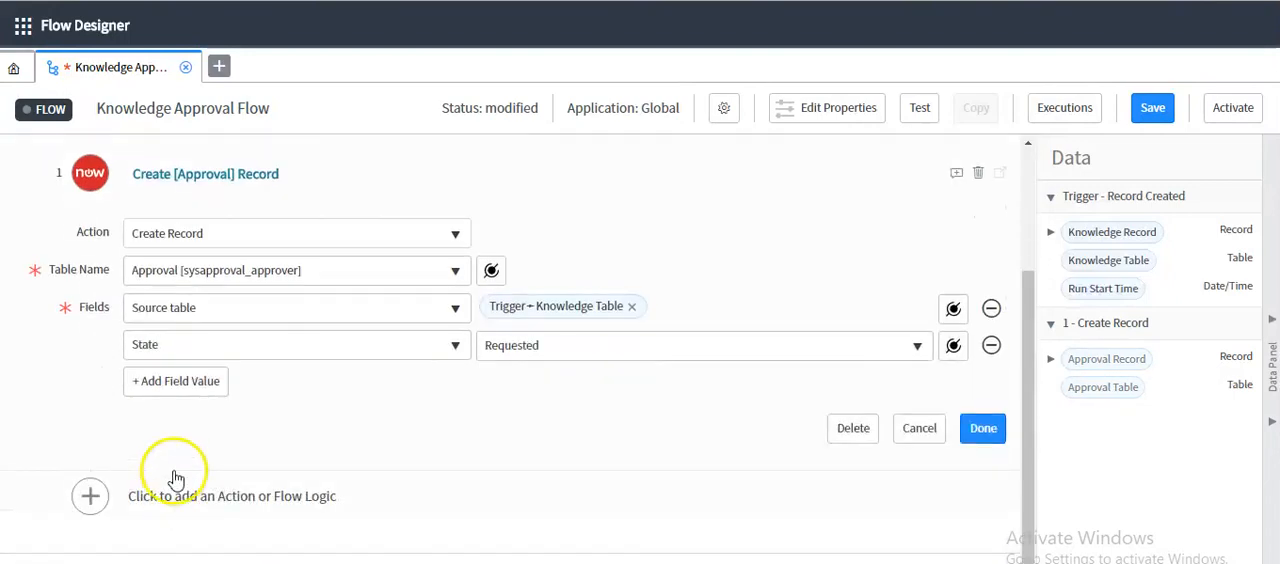
click(181, 384)
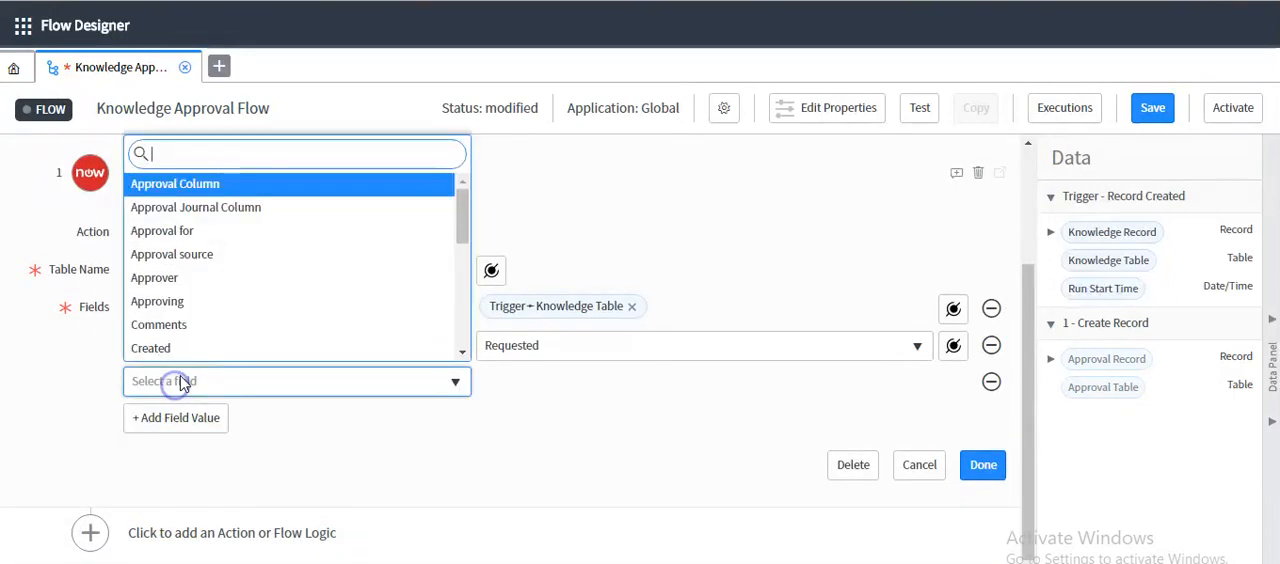
text(appro)
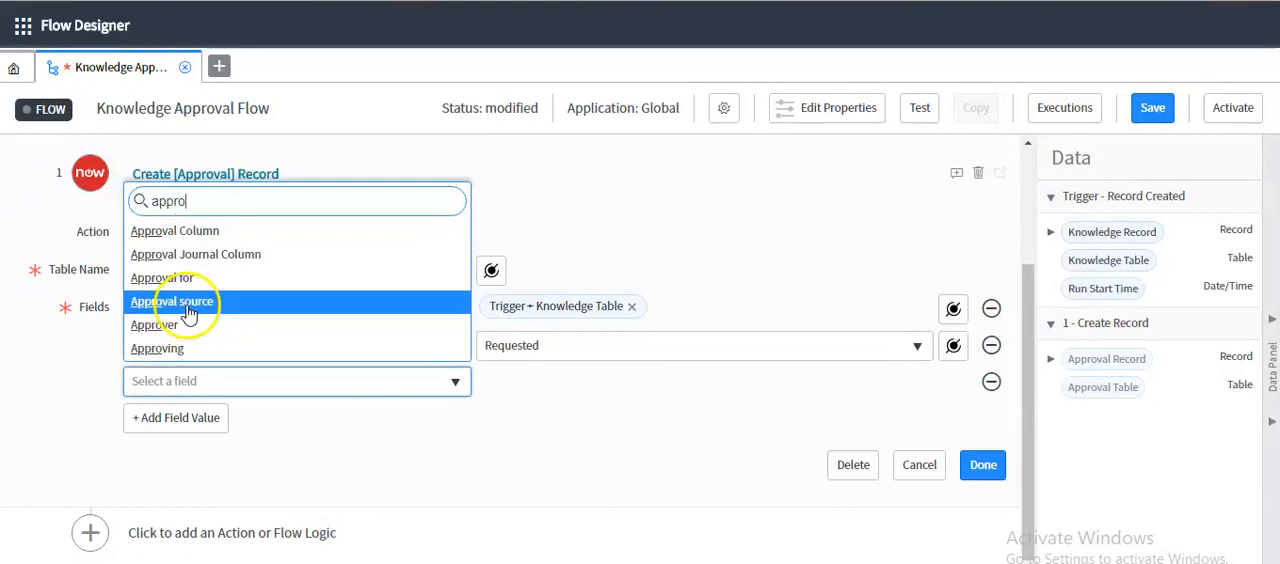
click(177, 348)
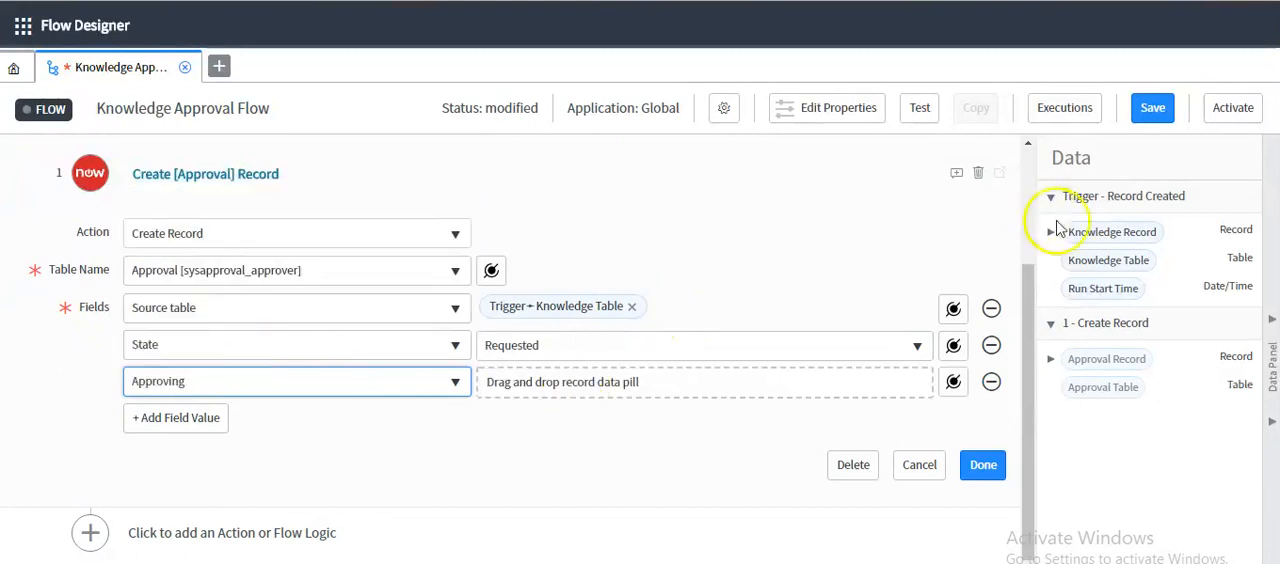
drag(1110, 238, 532, 384)
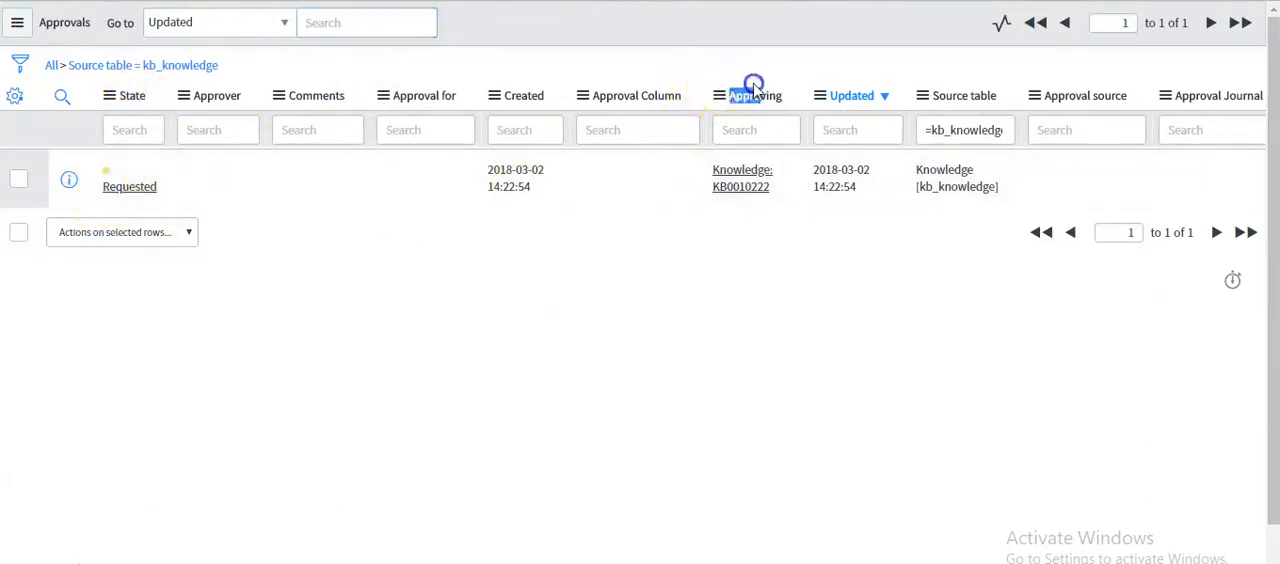
Compare the Approving and Source table values of the existing approval in the Approvals list with the action's fields
double_click(751, 89)
drag(686, 194, 762, 184)
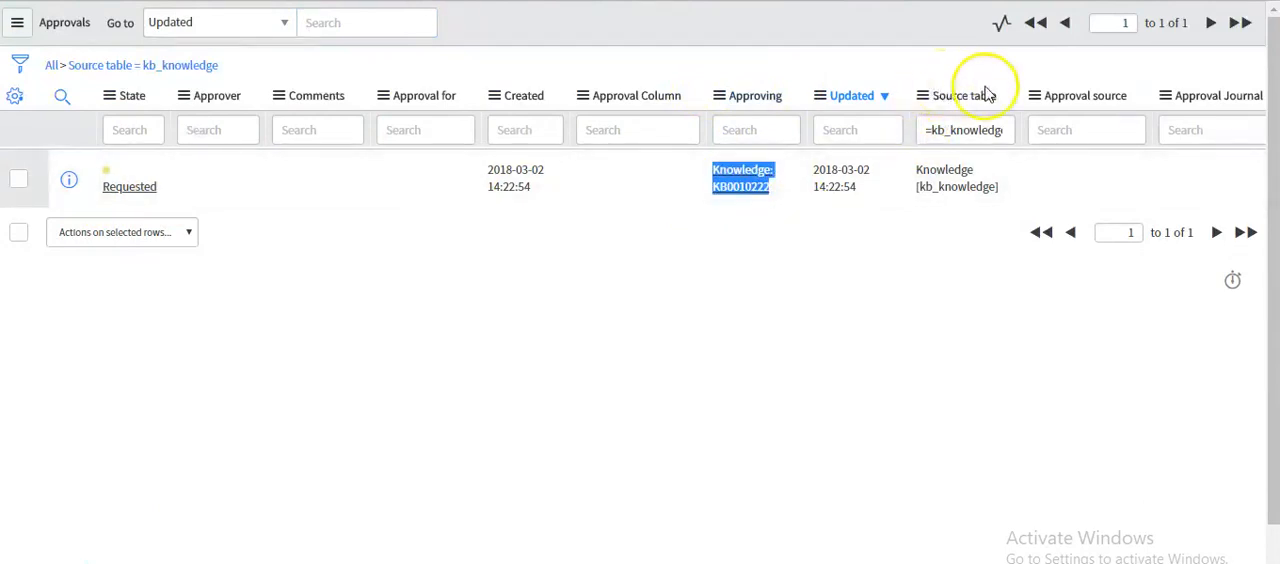
drag(919, 177, 977, 186)
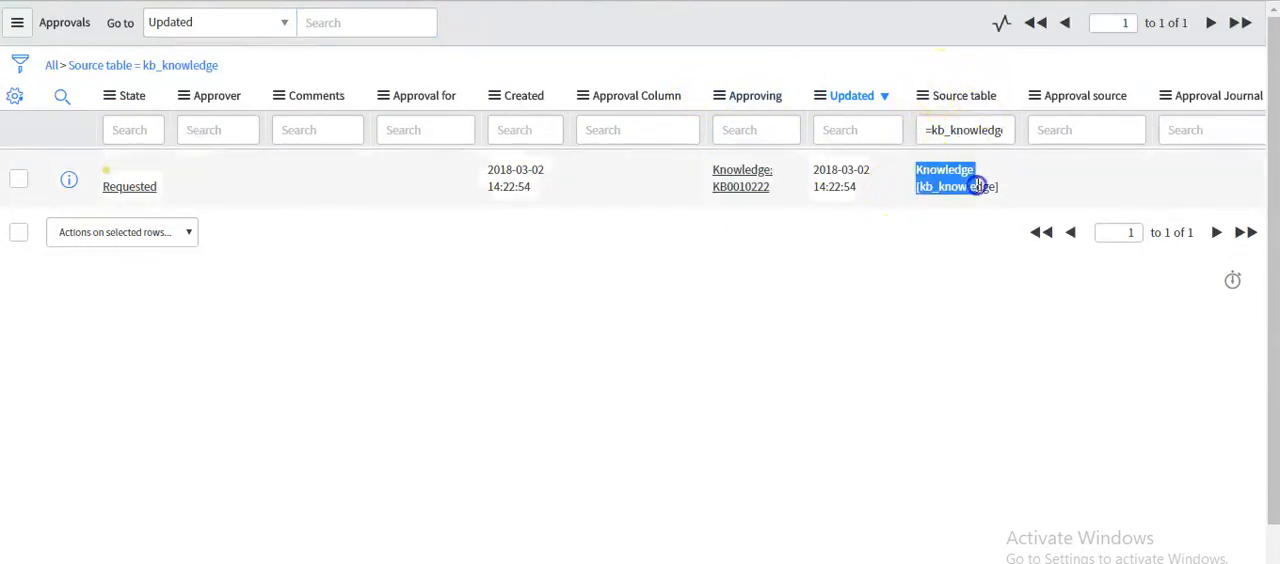
click(829, 275)
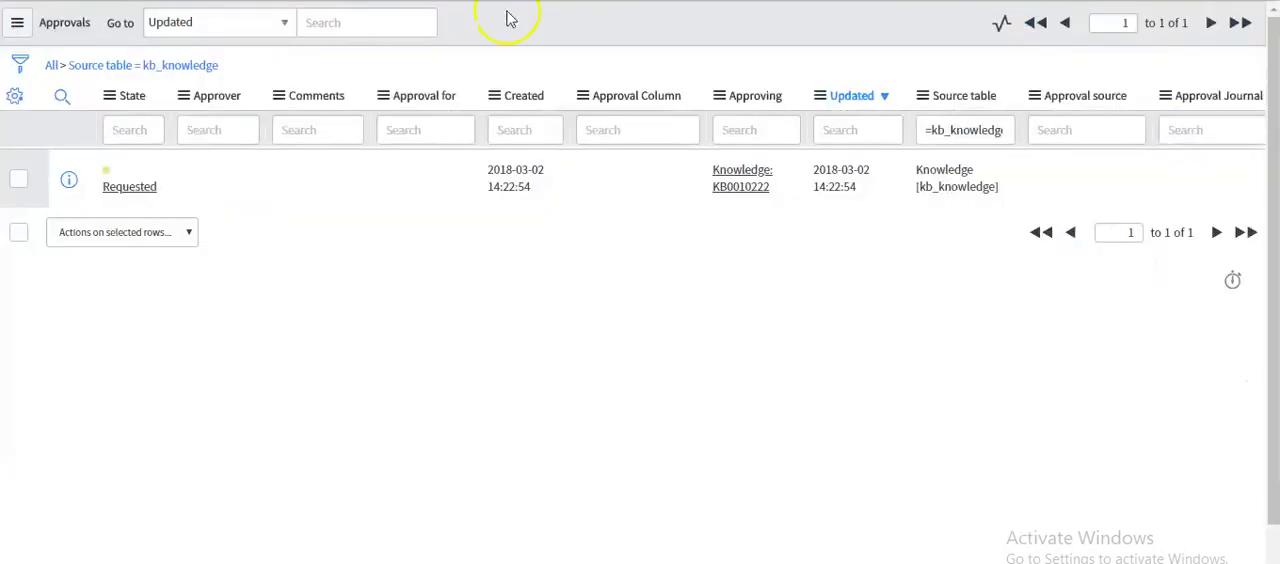
drag(916, 170, 988, 186)
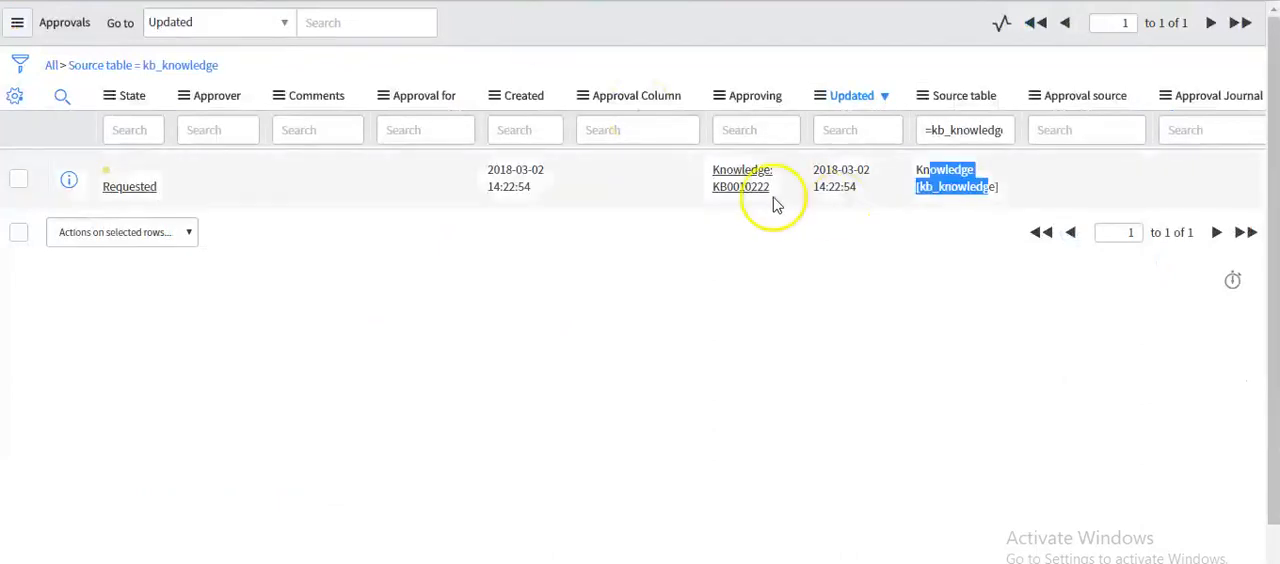
click(699, 195)
drag(699, 195, 776, 184)
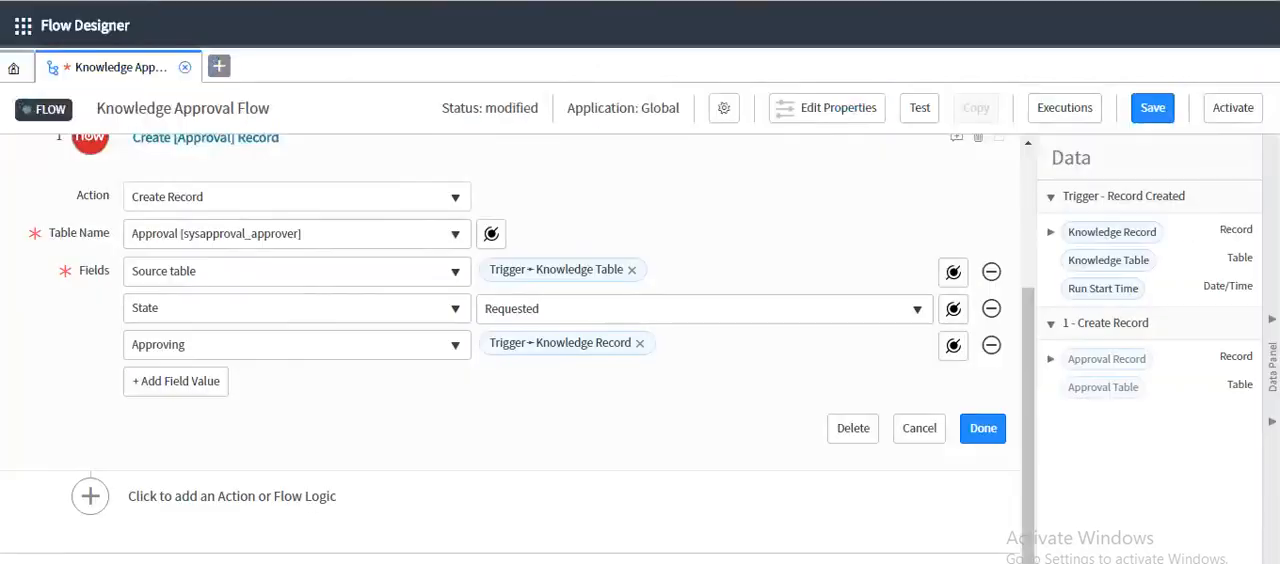
Add the Approver field, fill it with the Owner data pill from the trigger Knowledge Record's Knowledge base, and finish the action
click(166, 381)
click(181, 384)
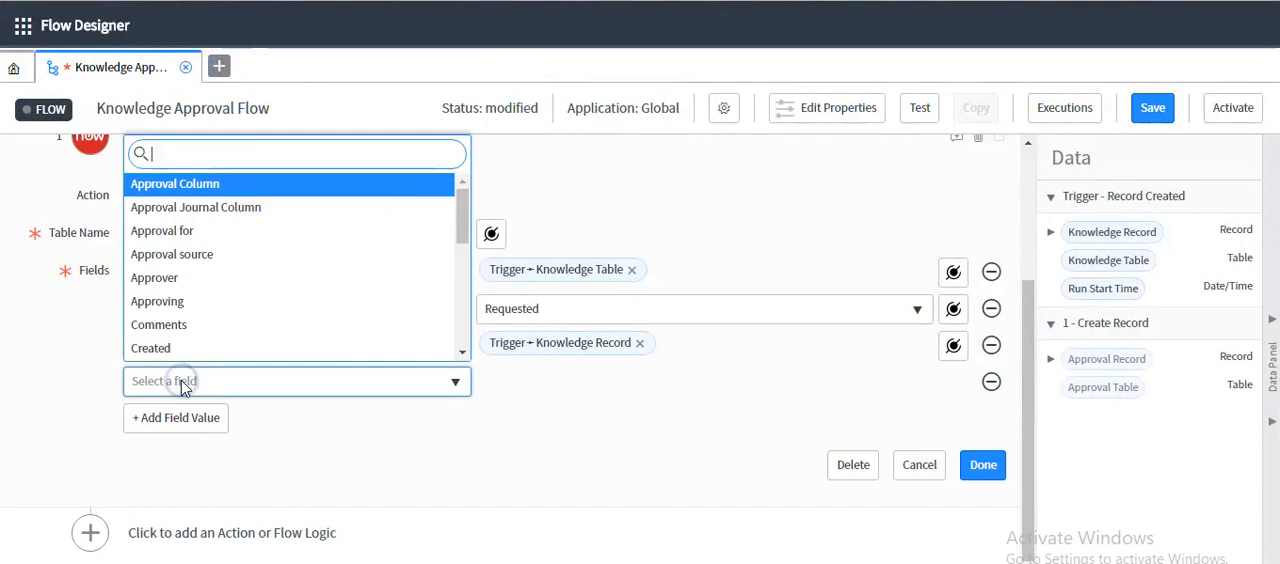
text(appro)
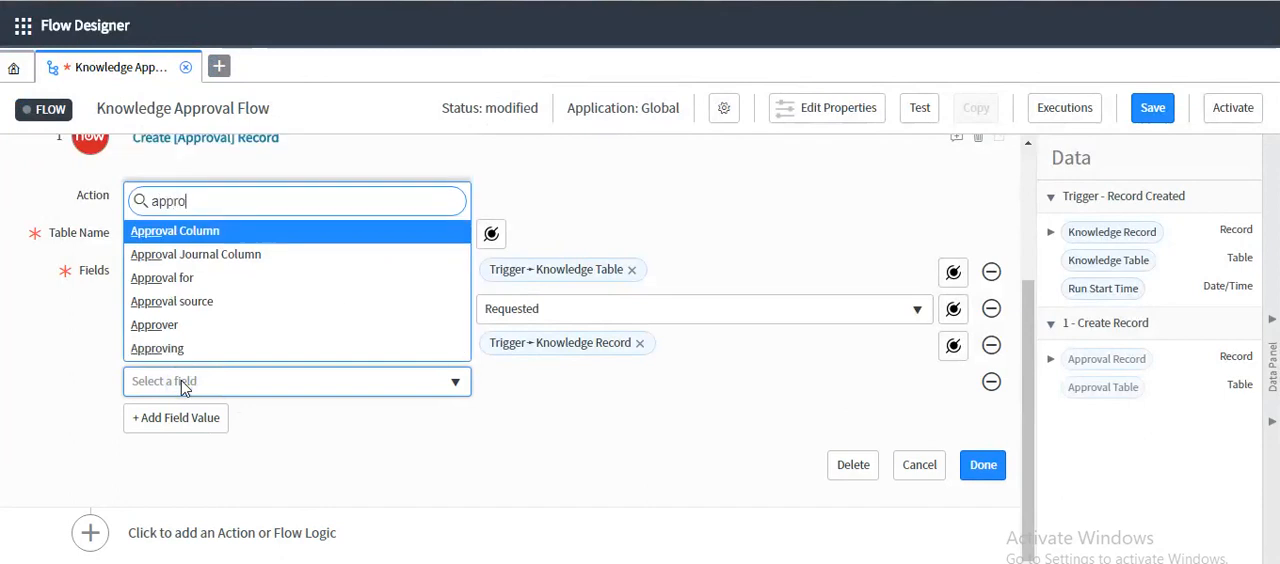
click(190, 326)
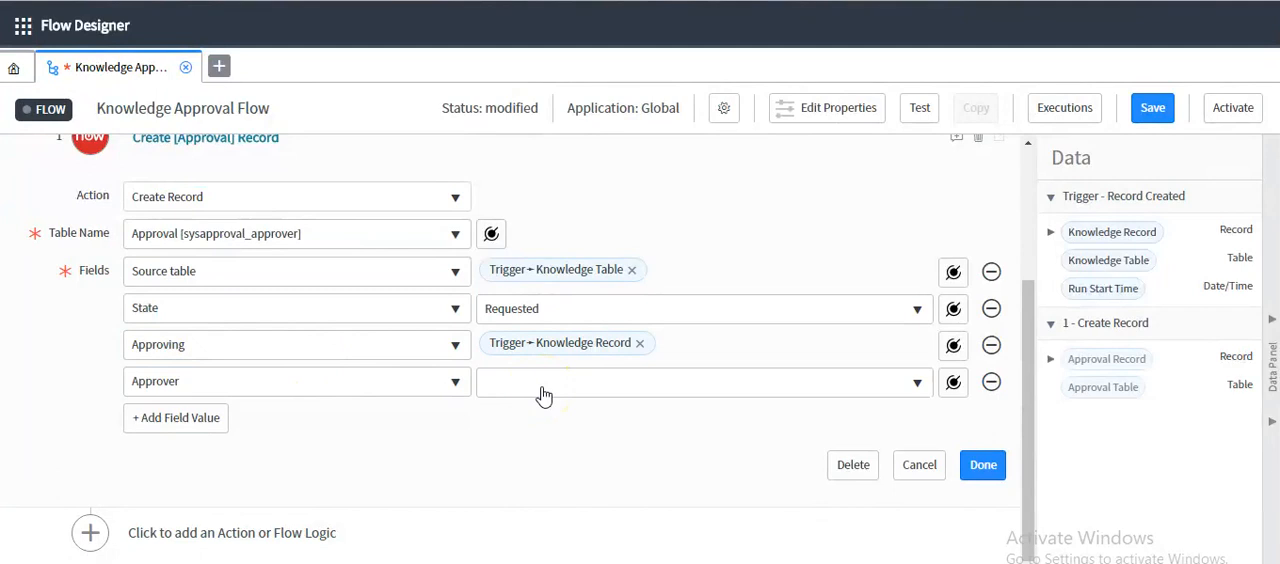
click(1050, 233)
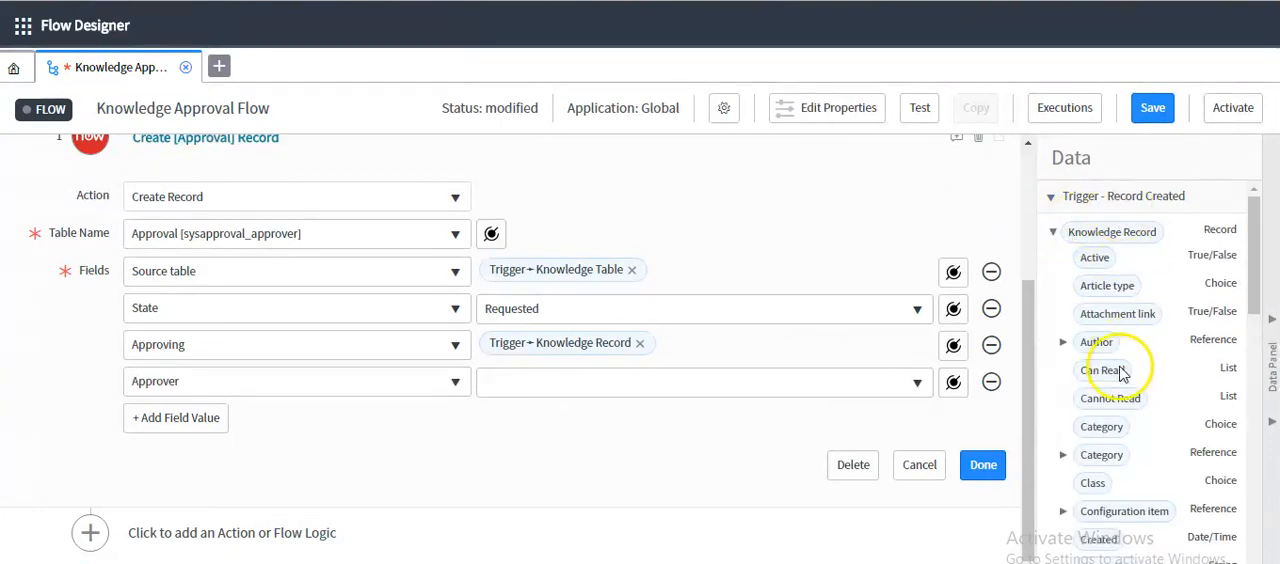
scroll(1123, 380, down, 5)
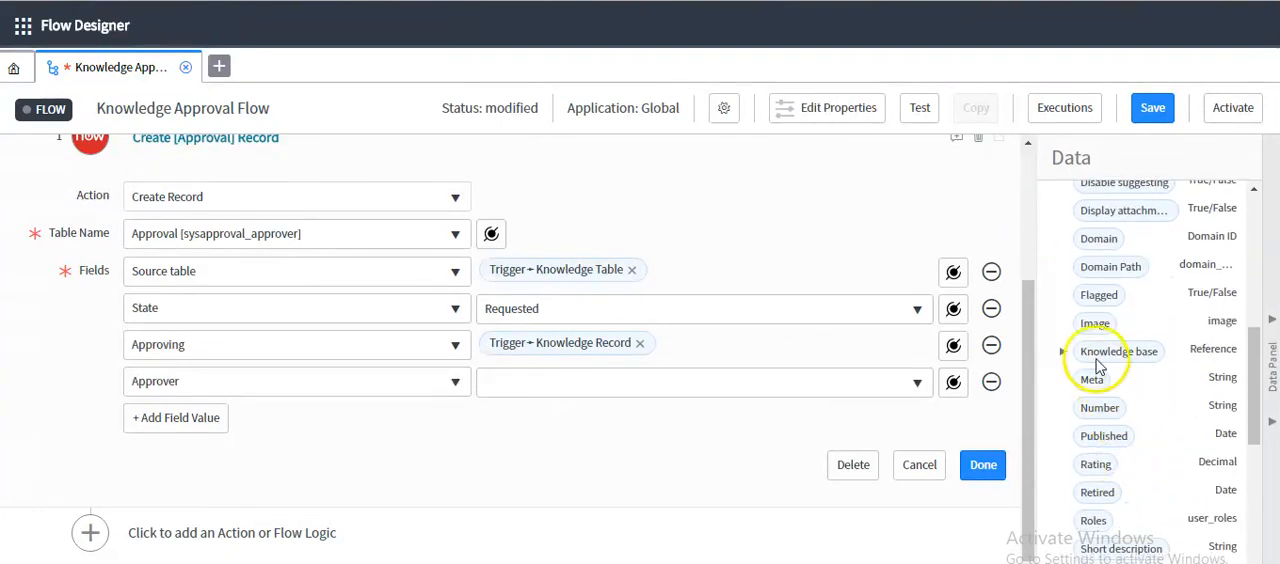
click(1062, 352)
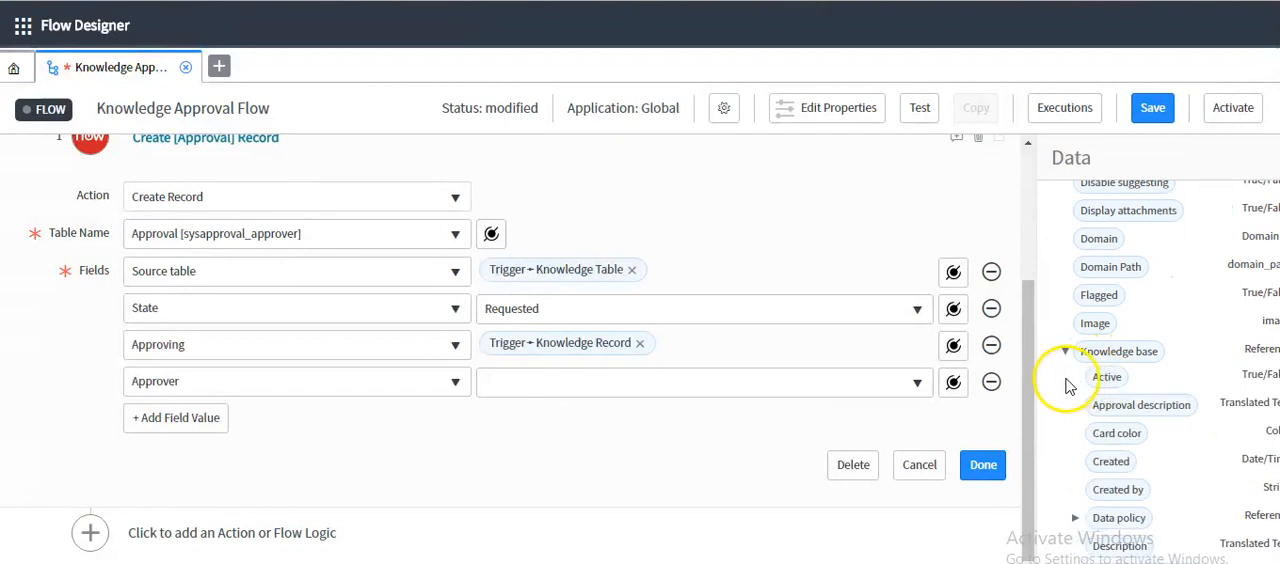
scroll(1100, 380, down, 1)
scroll(1104, 380, down, 5)
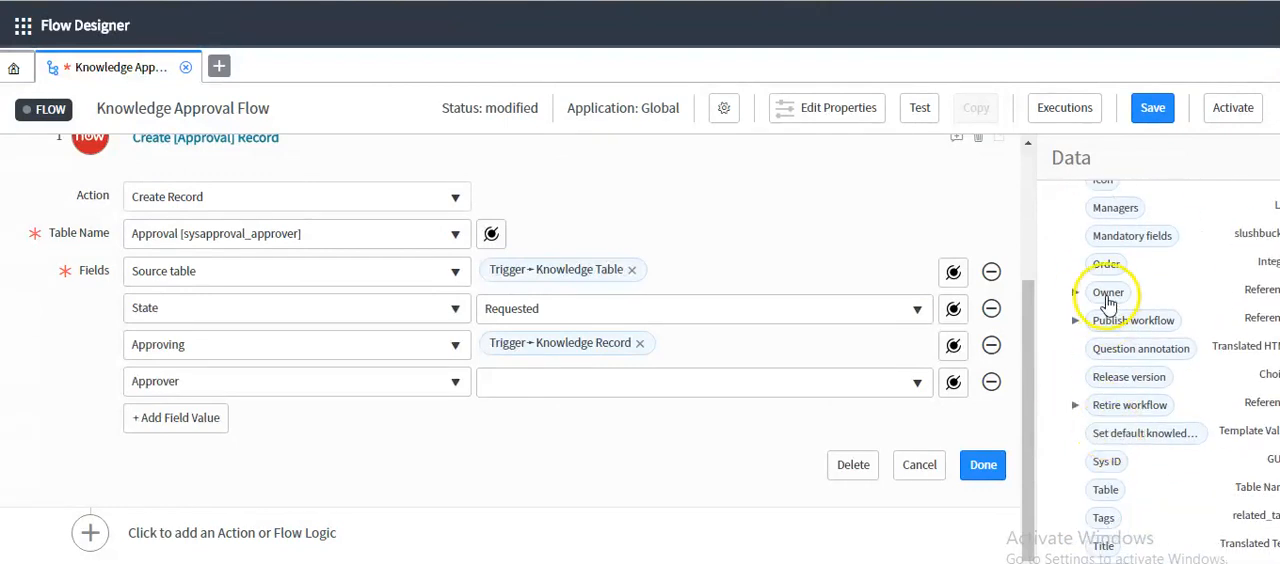
drag(1108, 292, 559, 386)
click(981, 472)
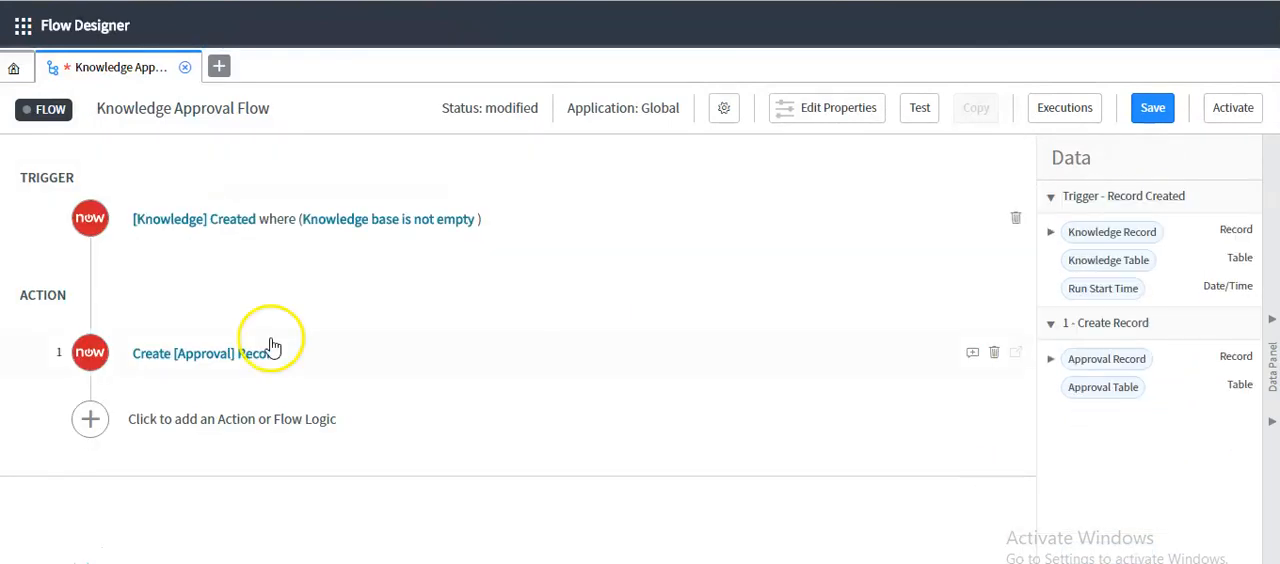
Add an Update Record action with the trigger's Knowledge Record data pill as its record
click(152, 421)
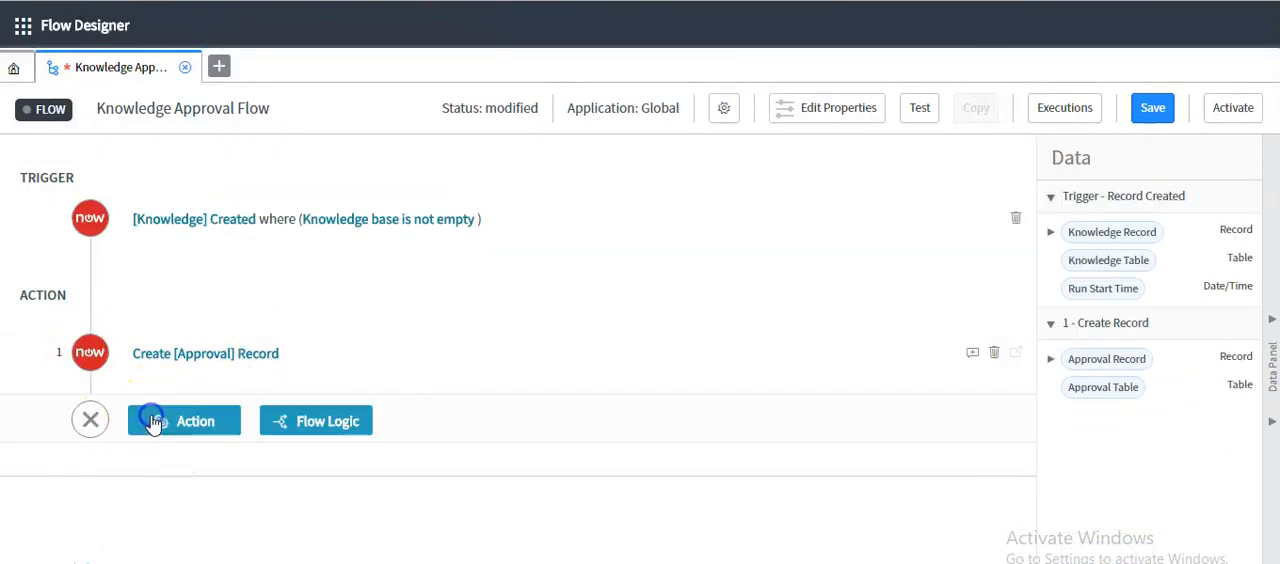
click(183, 424)
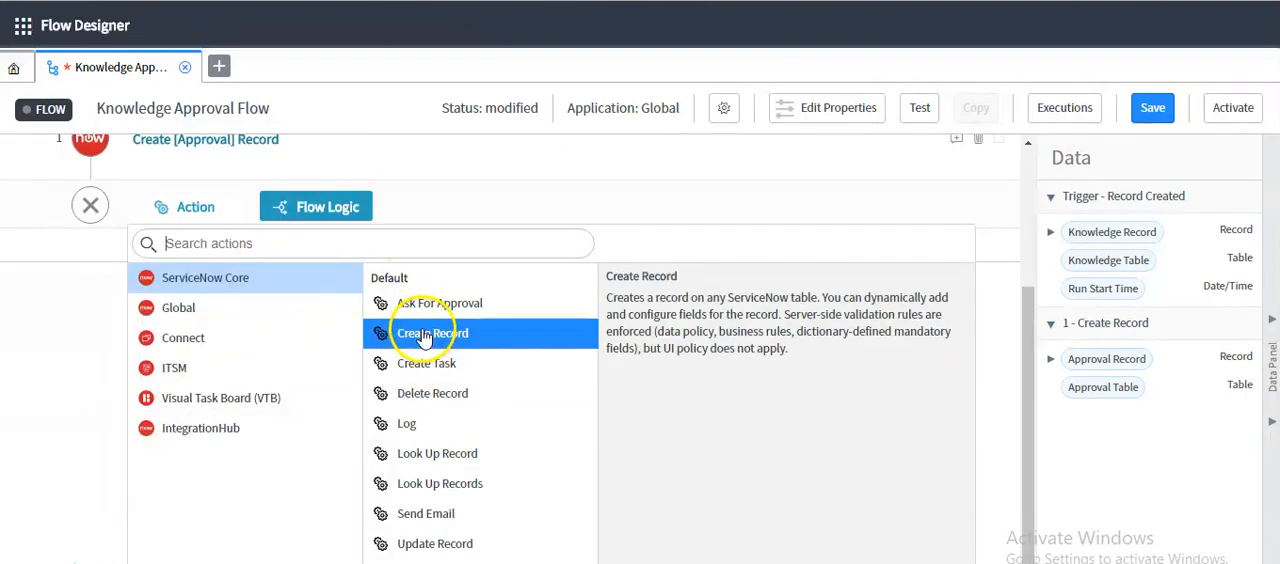
click(433, 545)
scroll(186, 484, down, 2)
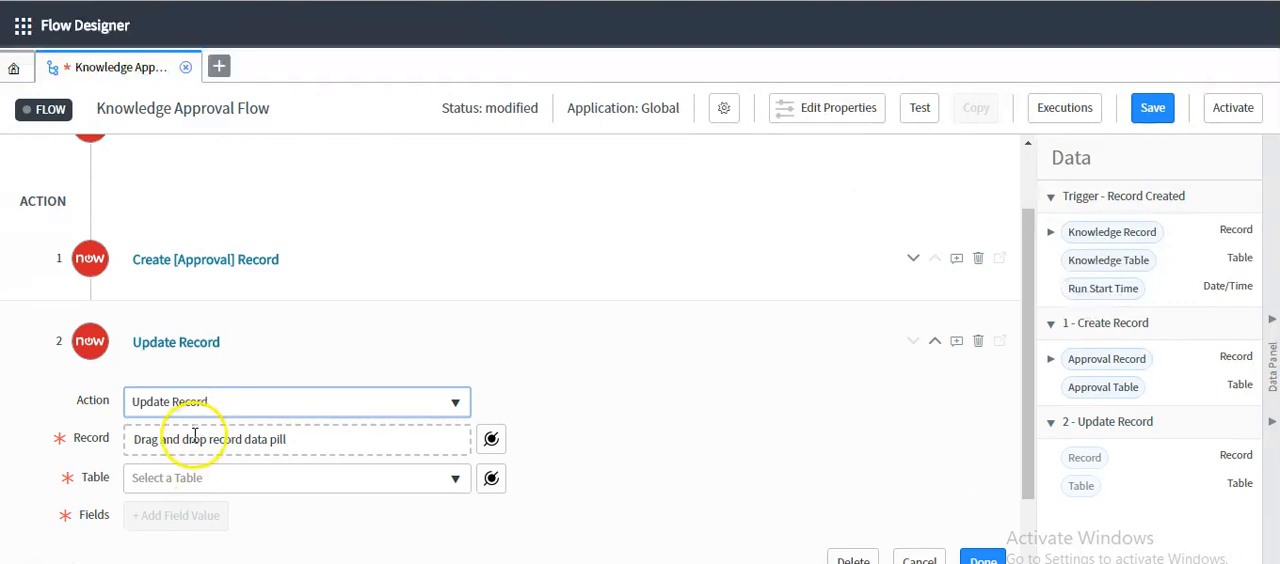
scroll(190, 430, down, 1)
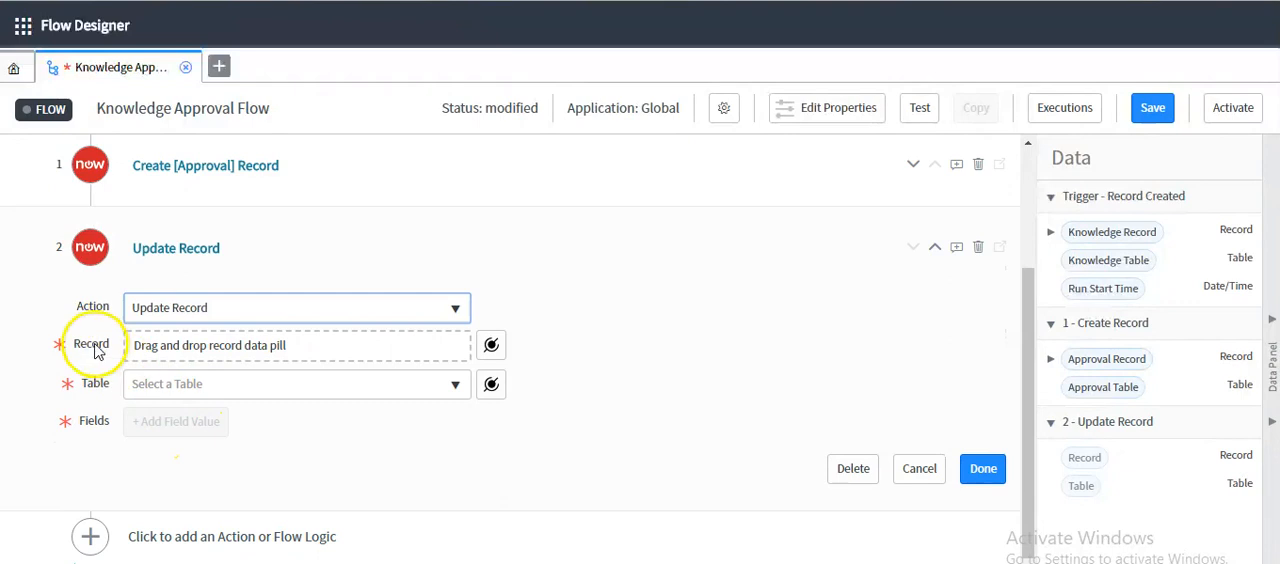
drag(1108, 240, 222, 343)
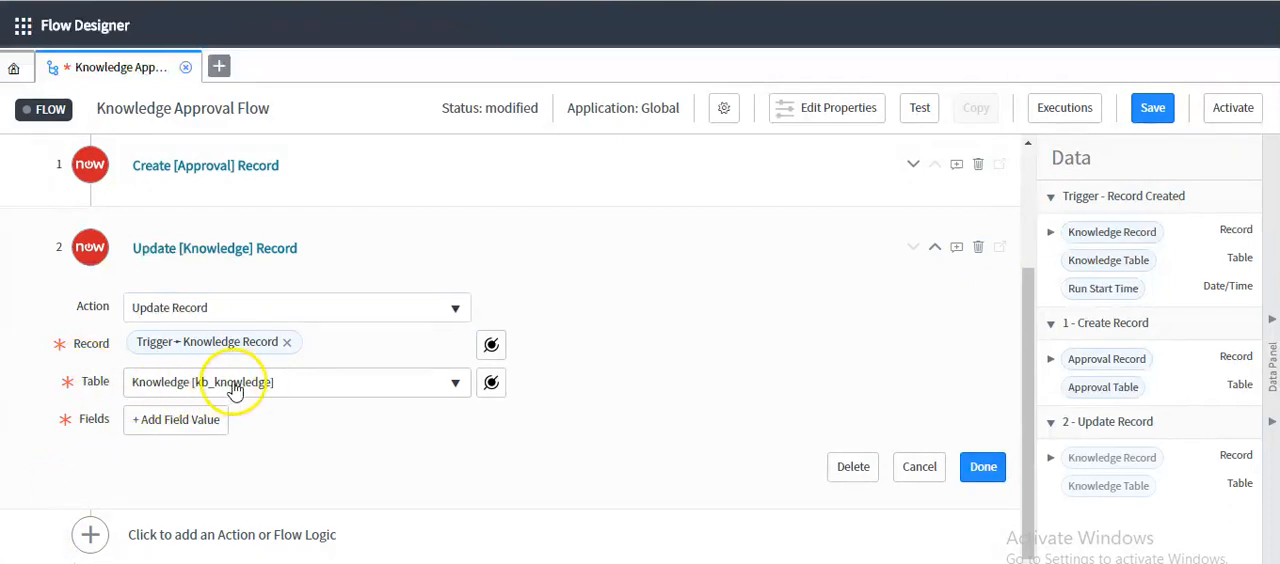
Add the Workflow field with the value Review to the Update Knowledge Record action and finish the action
click(170, 420)
click(168, 422)
text(work)
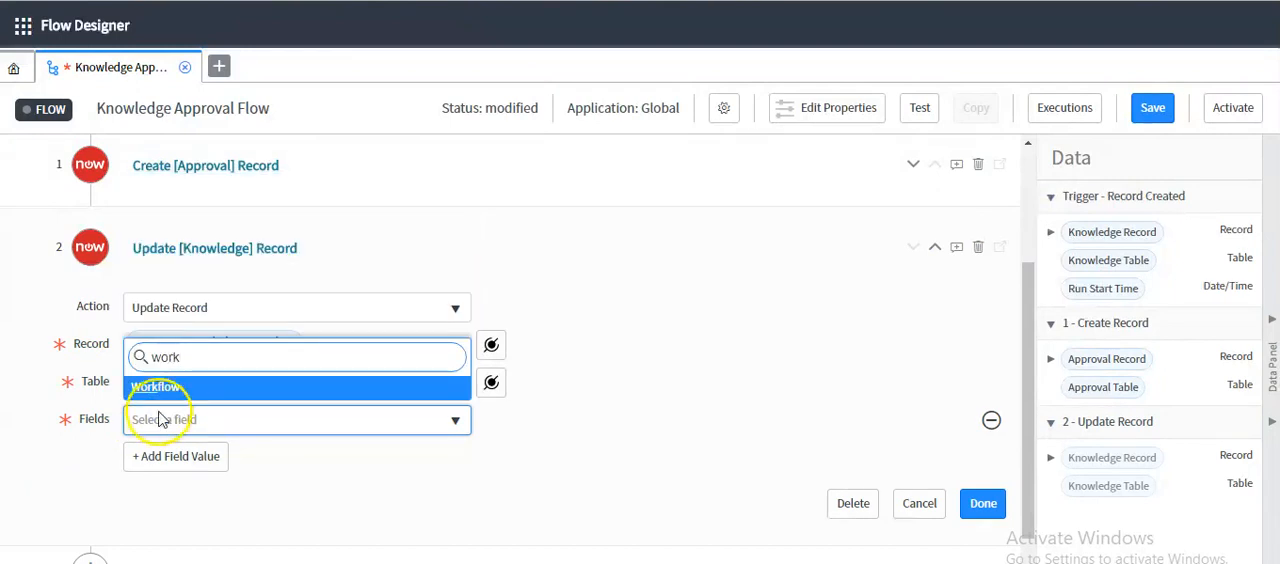
click(165, 387)
click(515, 422)
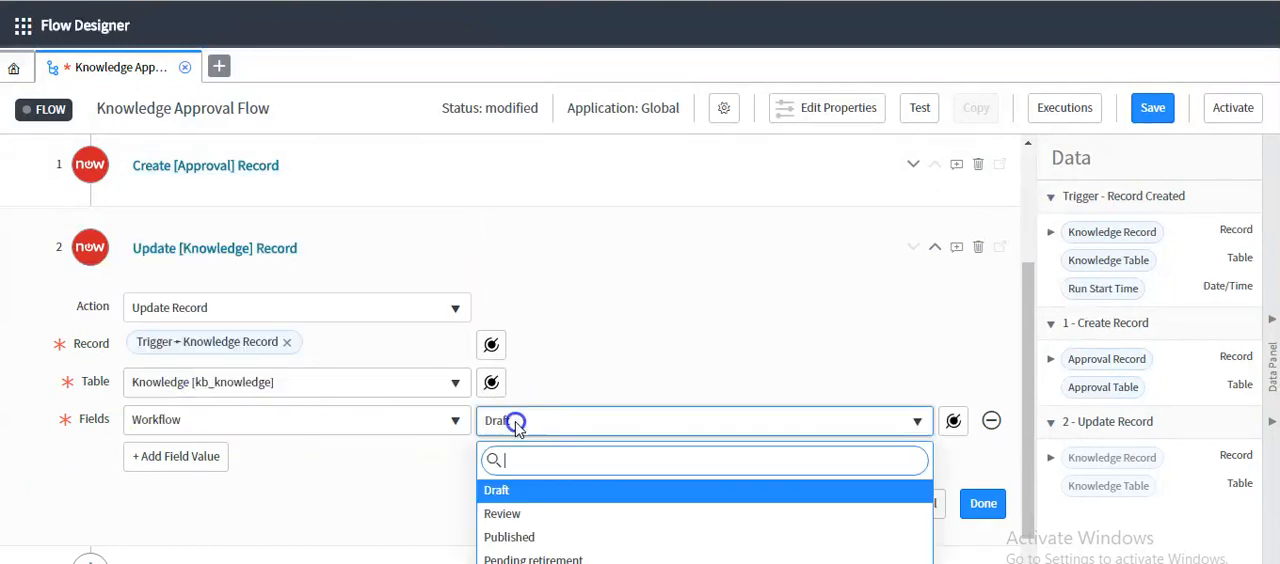
click(502, 513)
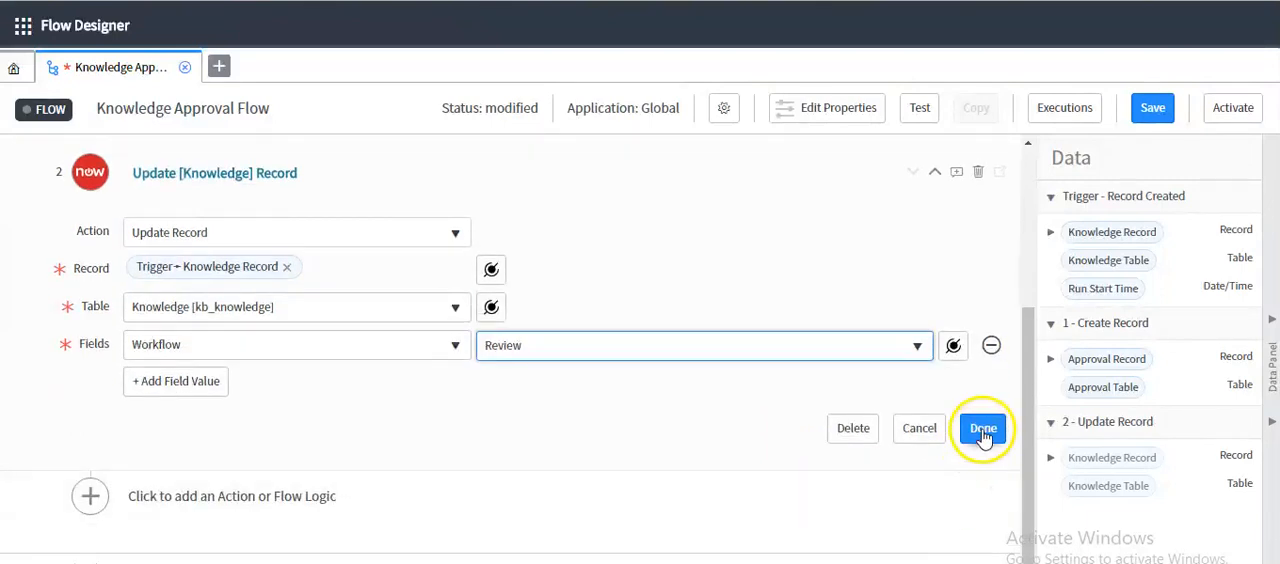
click(983, 430)
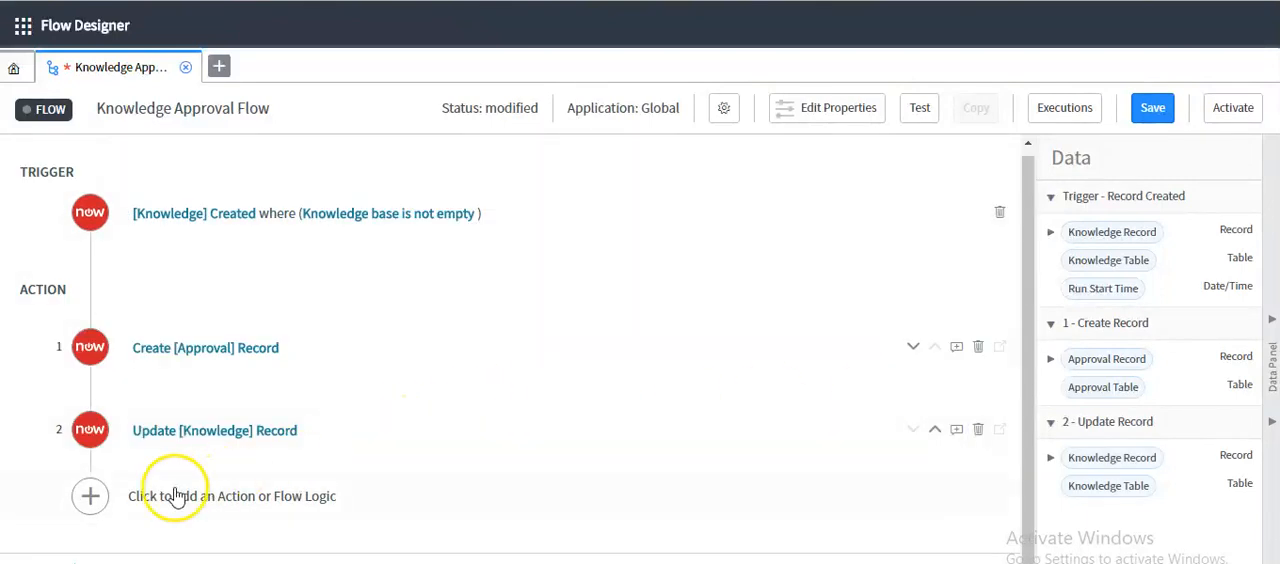
Save the Knowledge Approval Flow and activate it
click(1148, 113)
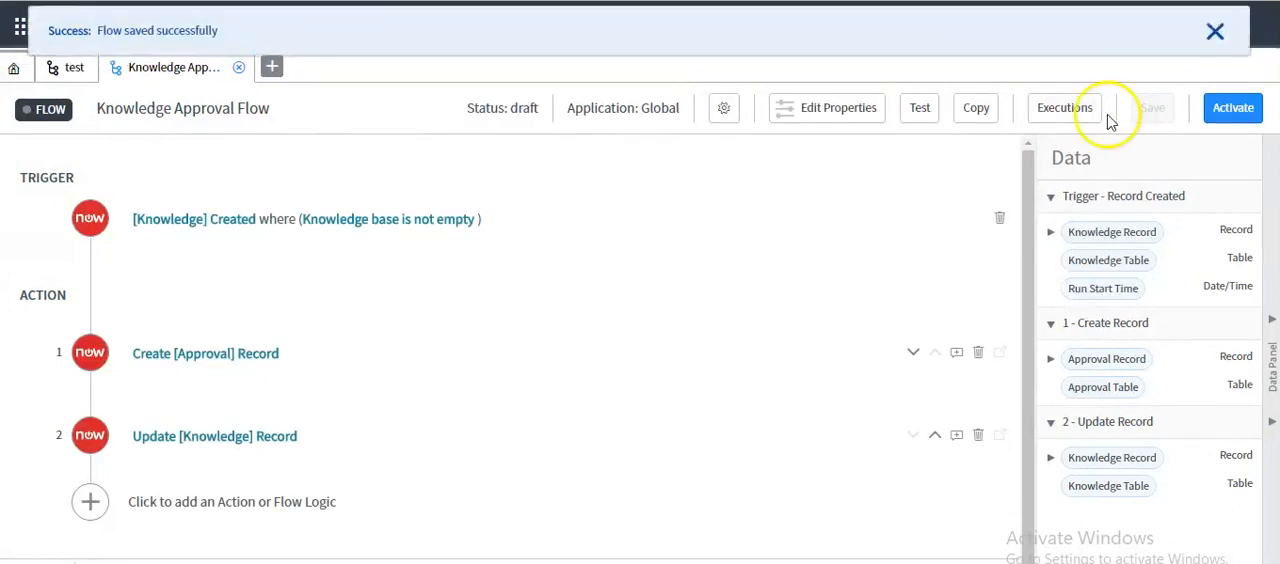
click(1211, 35)
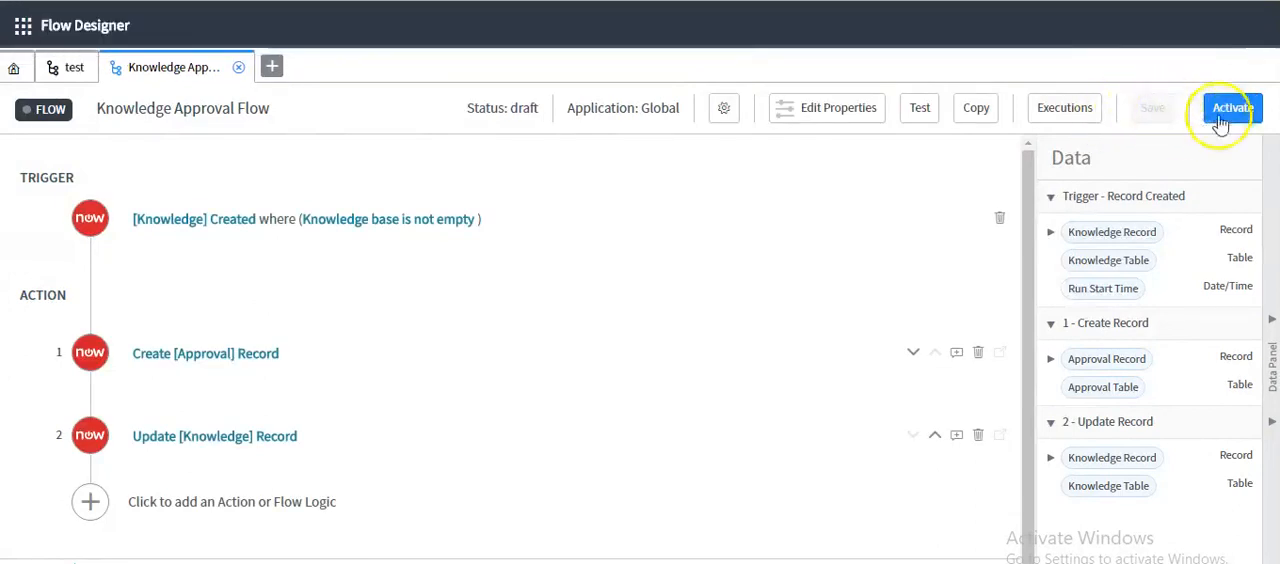
click(1235, 112)
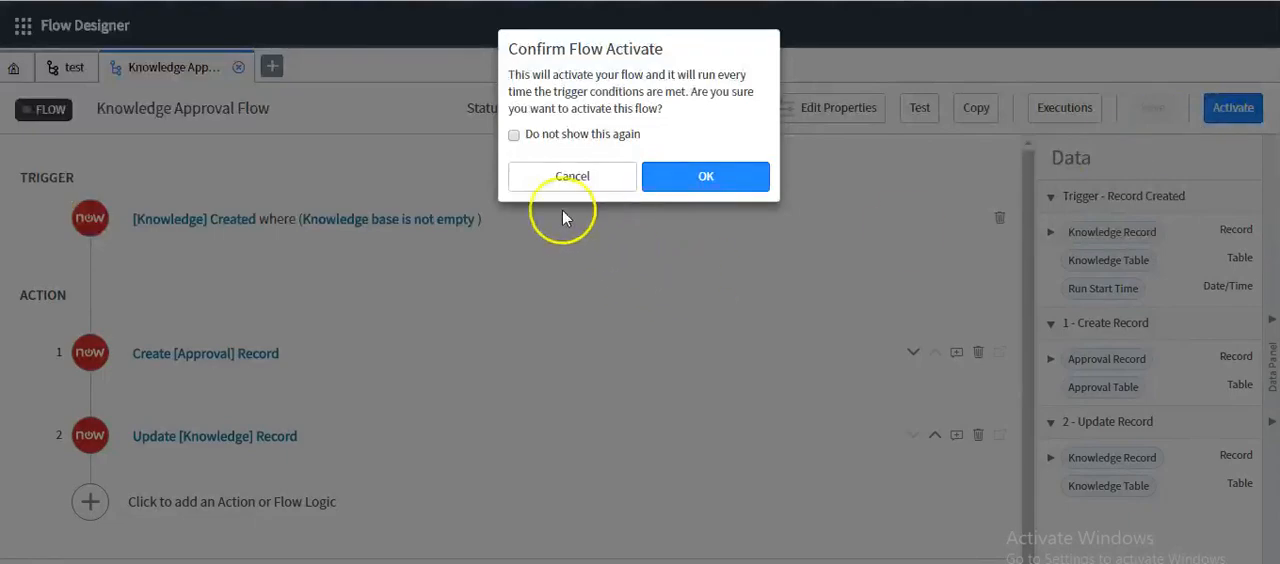
click(670, 180)
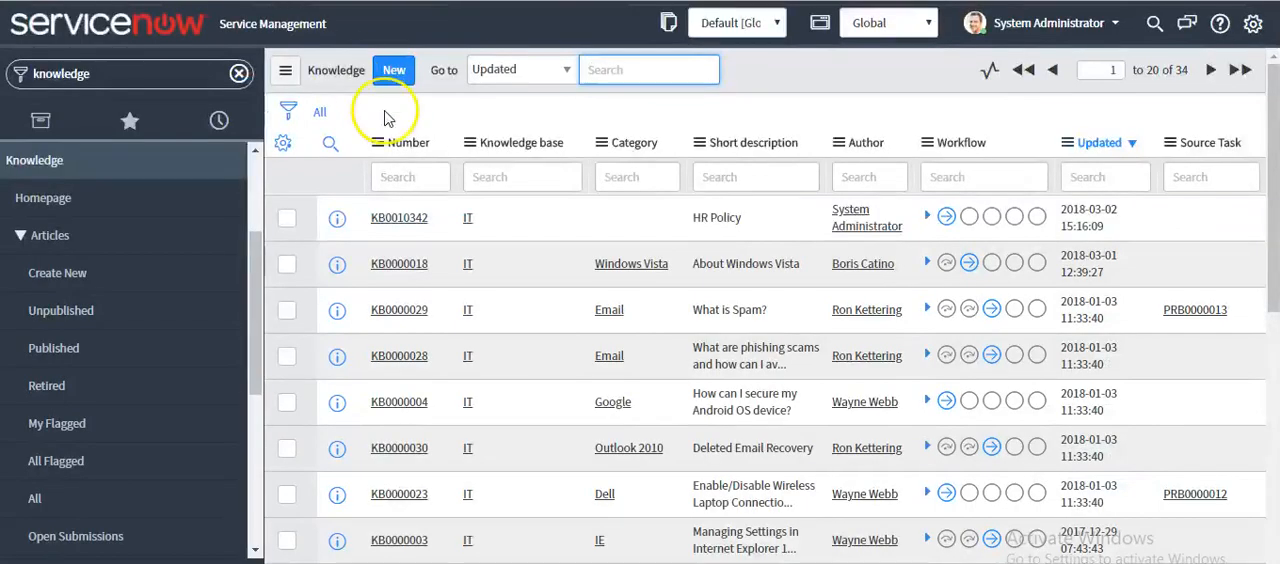
Create a new knowledge article in the IT knowledge base with the short description "For Testing" and save it
click(394, 74)
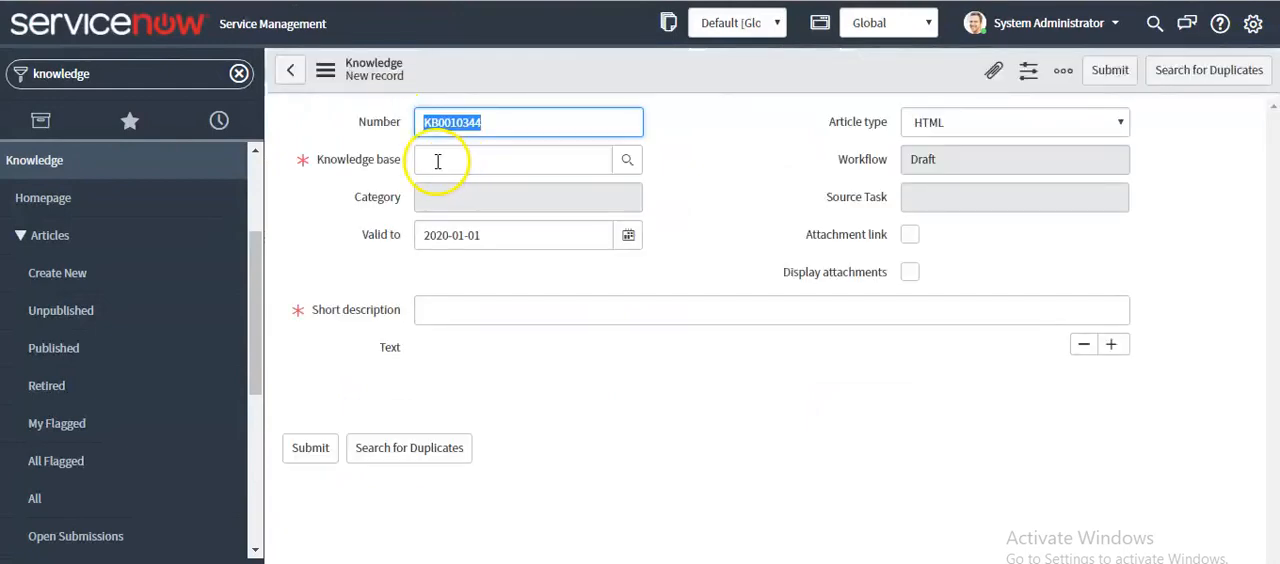
click(436, 162)
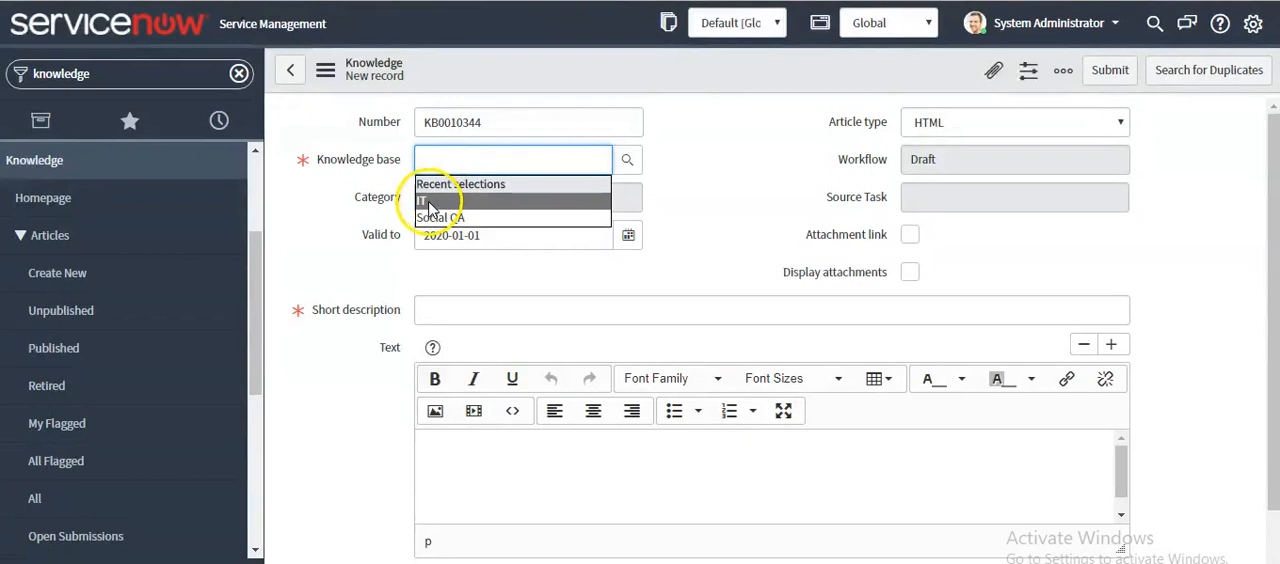
click(430, 204)
click(445, 311)
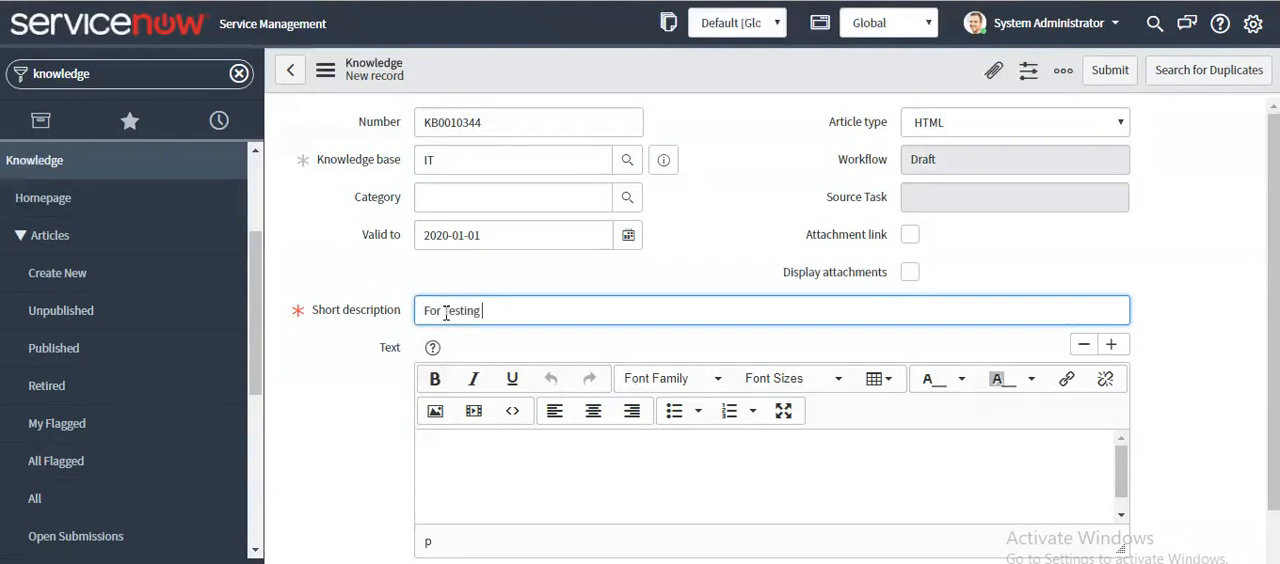
drag(486, 309, 411, 316)
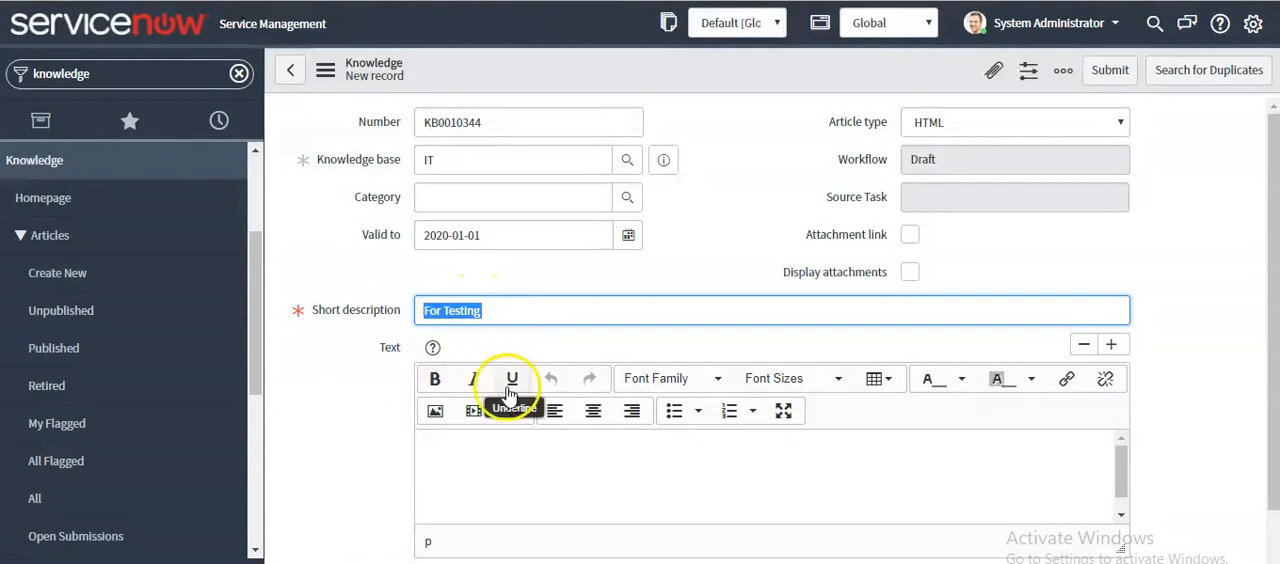
click(494, 456)
right_click(838, 60)
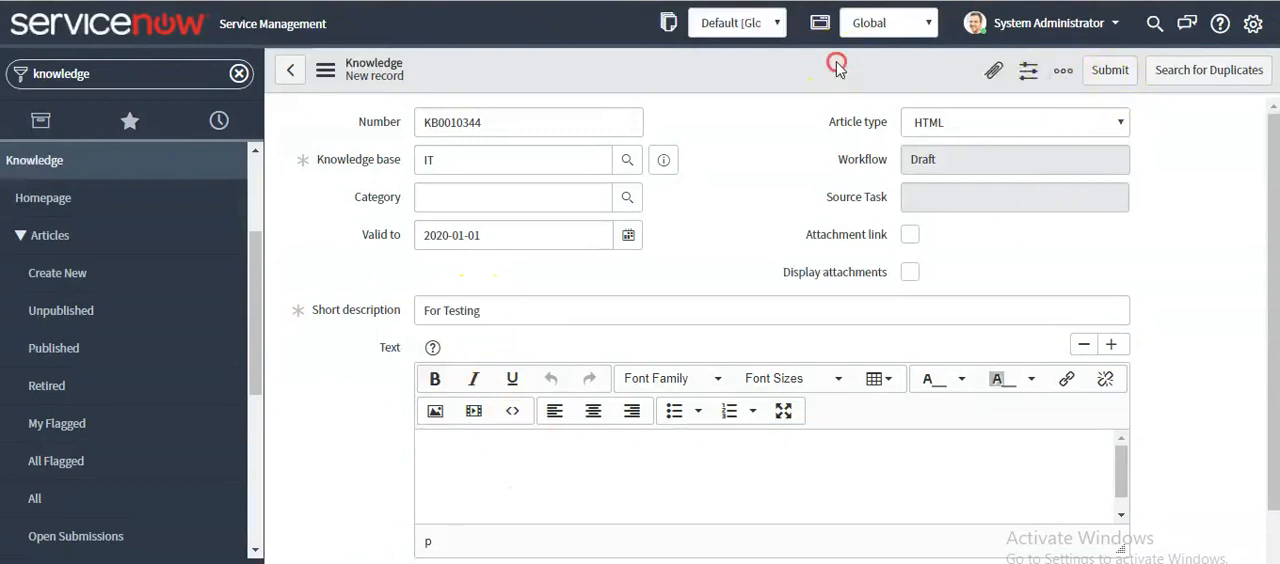
click(864, 78)
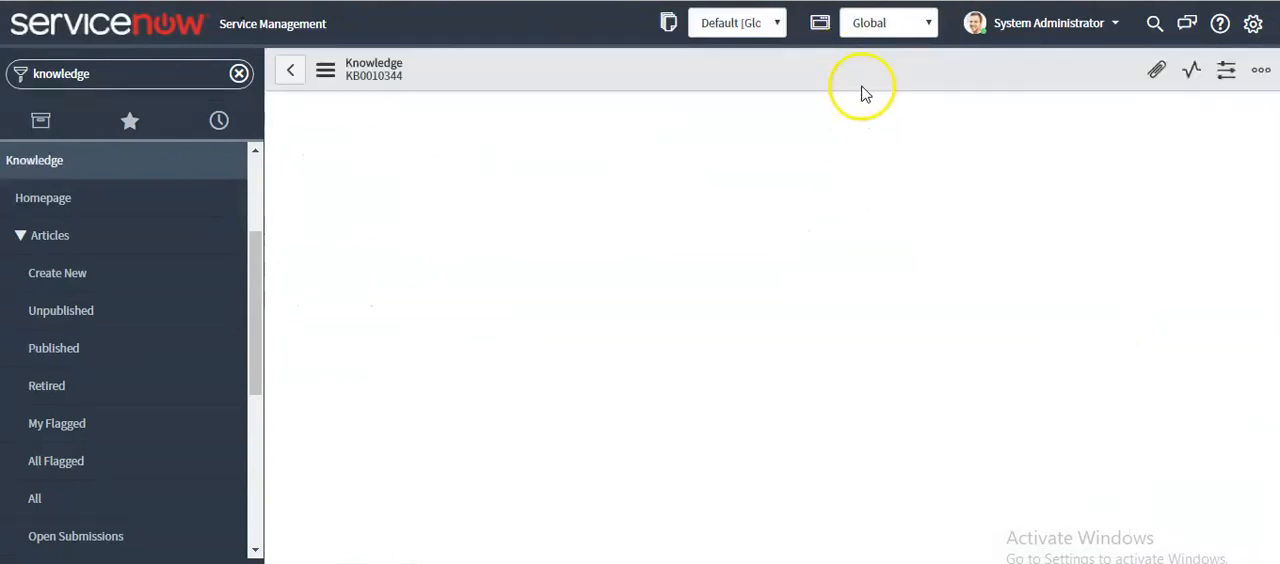
Check the saved article's approval record and approver, its knowledge base and its workflow state
scroll(490, 348, down, 5)
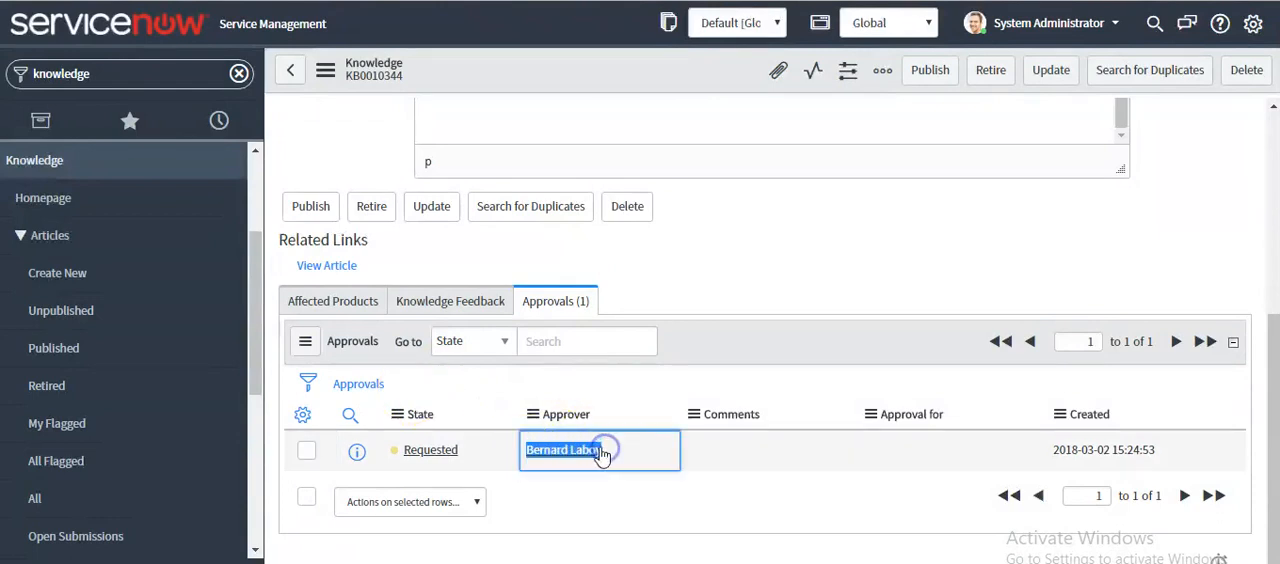
scroll(514, 368, up, 4)
double_click(425, 160)
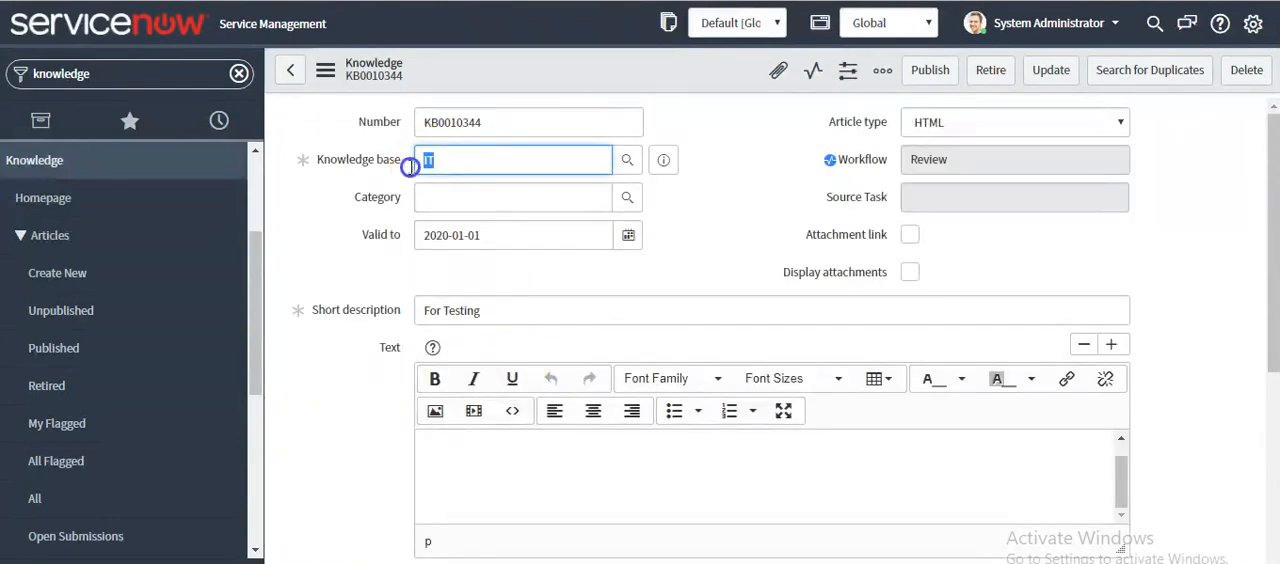
scroll(355, 422, down, 4)
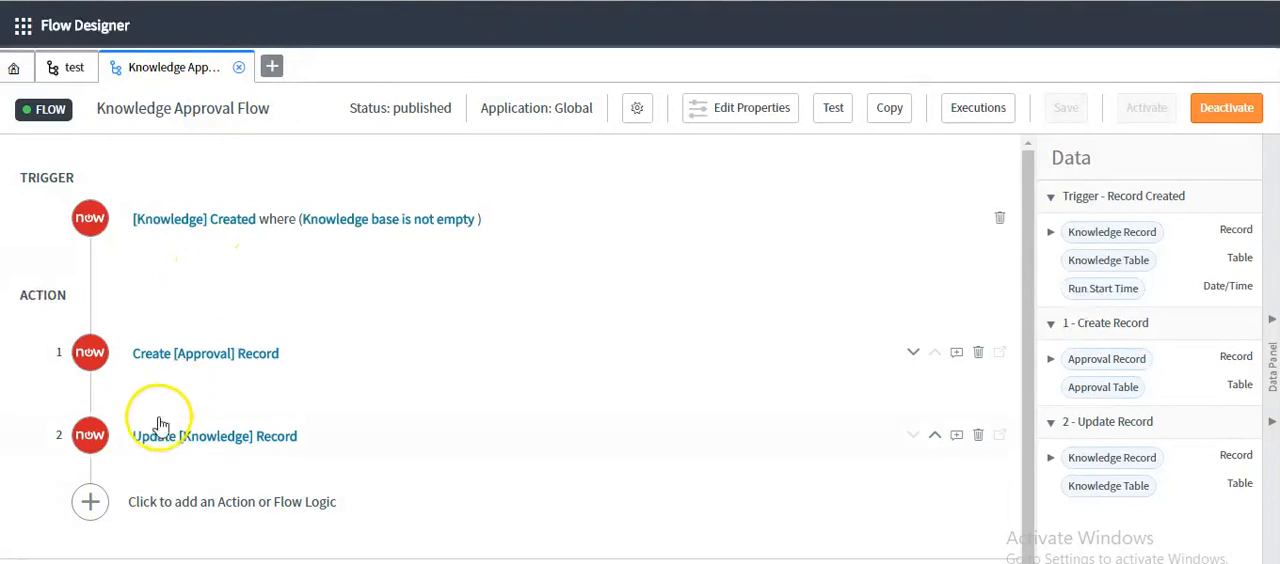
Add a Send Email action after the Update Knowledge Record action in the Knowledge Approval Flow
scroll(160, 425, down, 1)
click(91, 500)
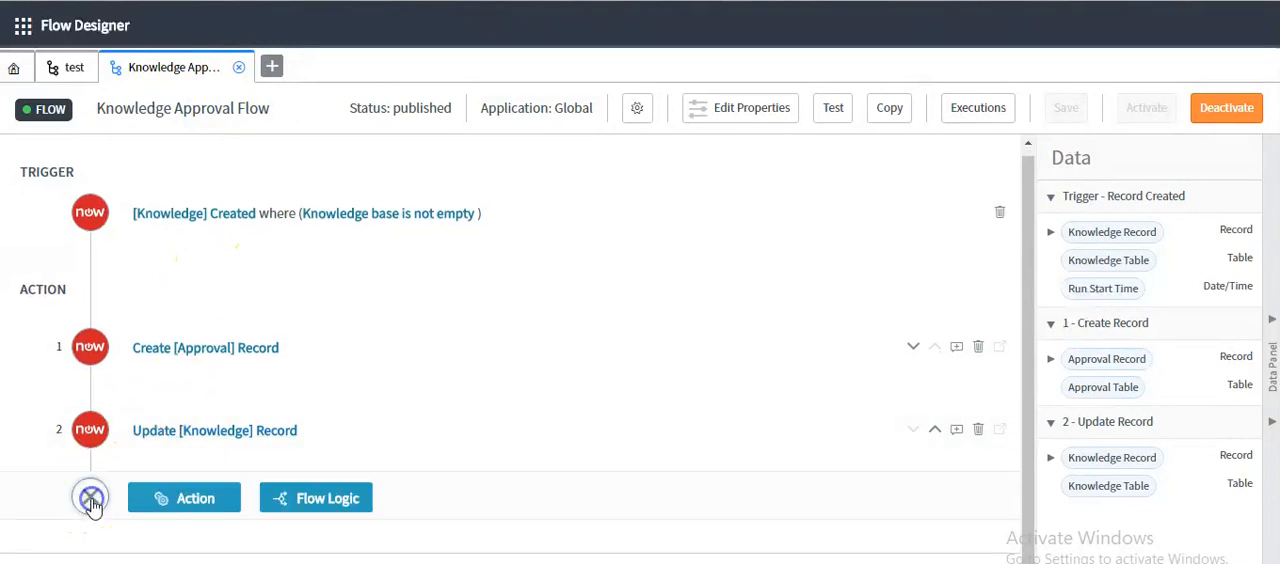
click(172, 505)
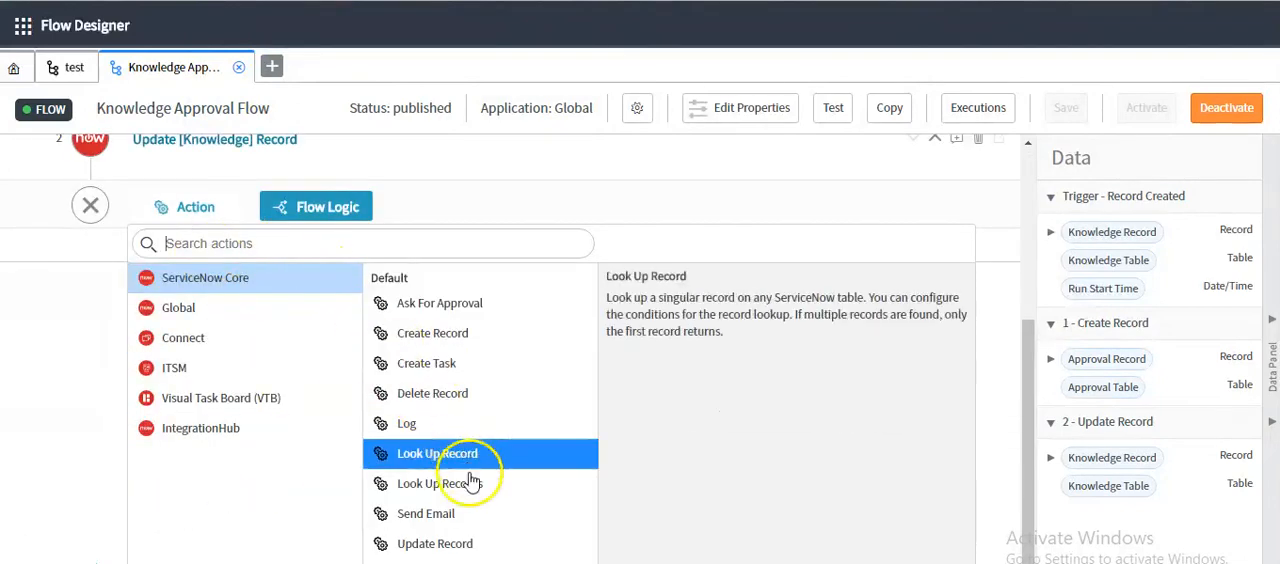
click(425, 513)
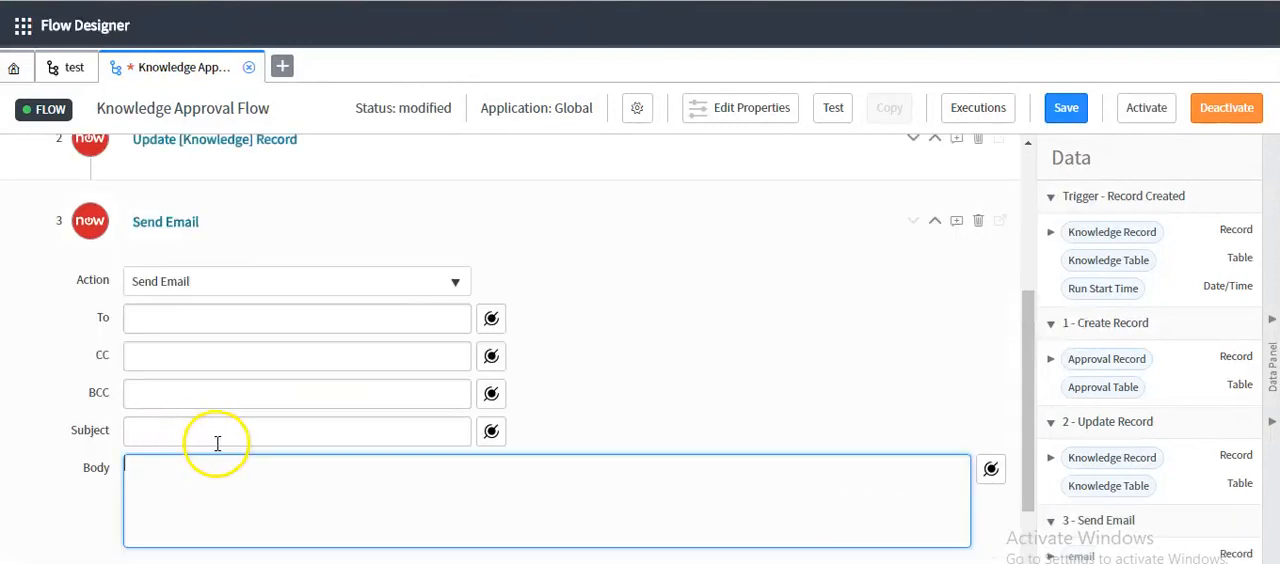
Set the email's To field to the Email data pill of the Owner of the trigger Knowledge Record's Knowledge base
click(193, 318)
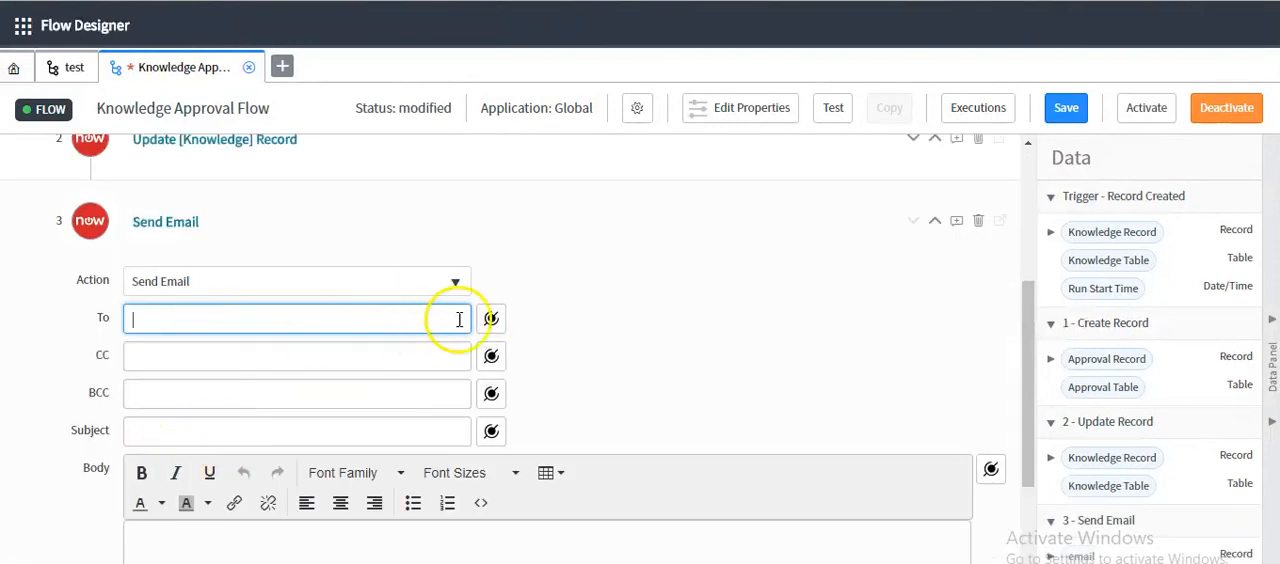
double_click(108, 318)
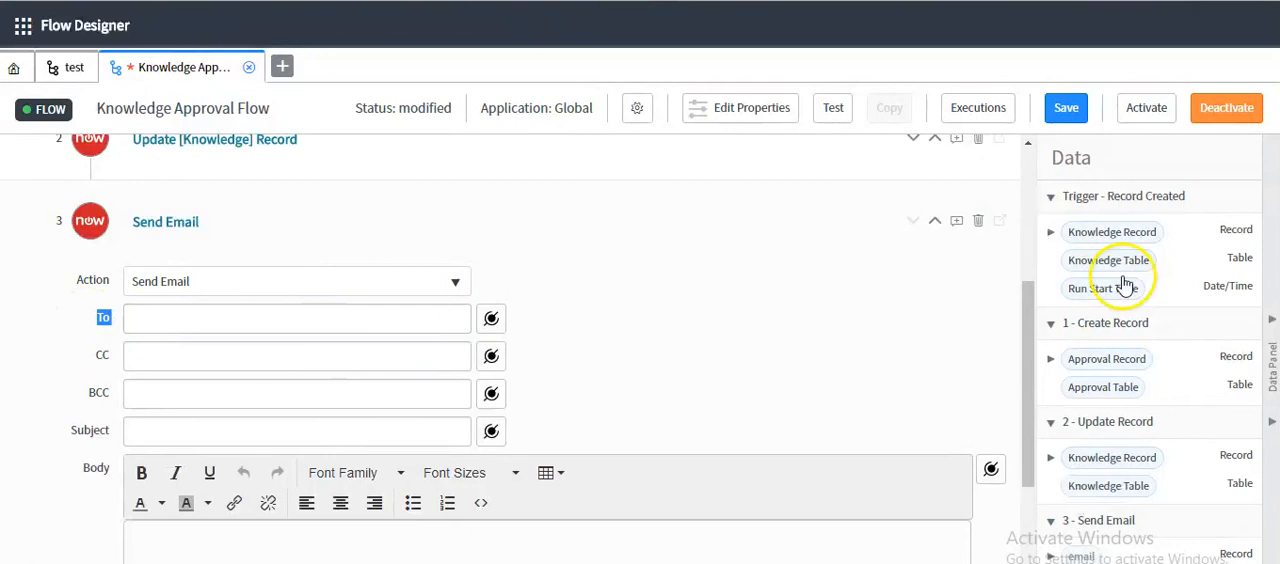
click(1051, 231)
scroll(1118, 306, down, 10)
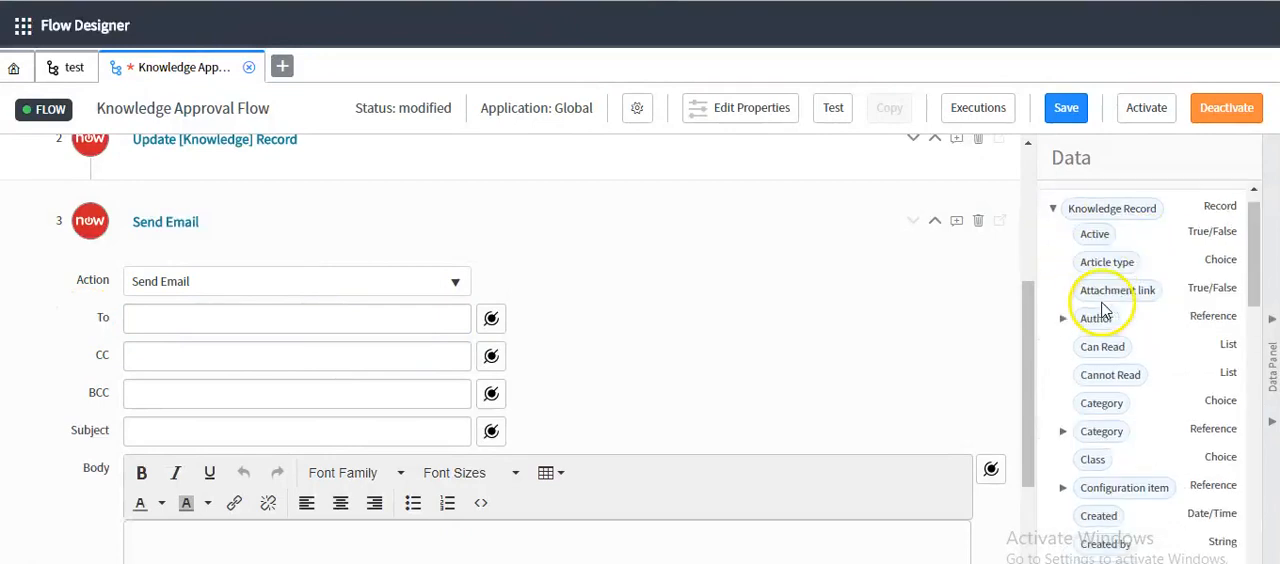
scroll(1090, 295, up, 2)
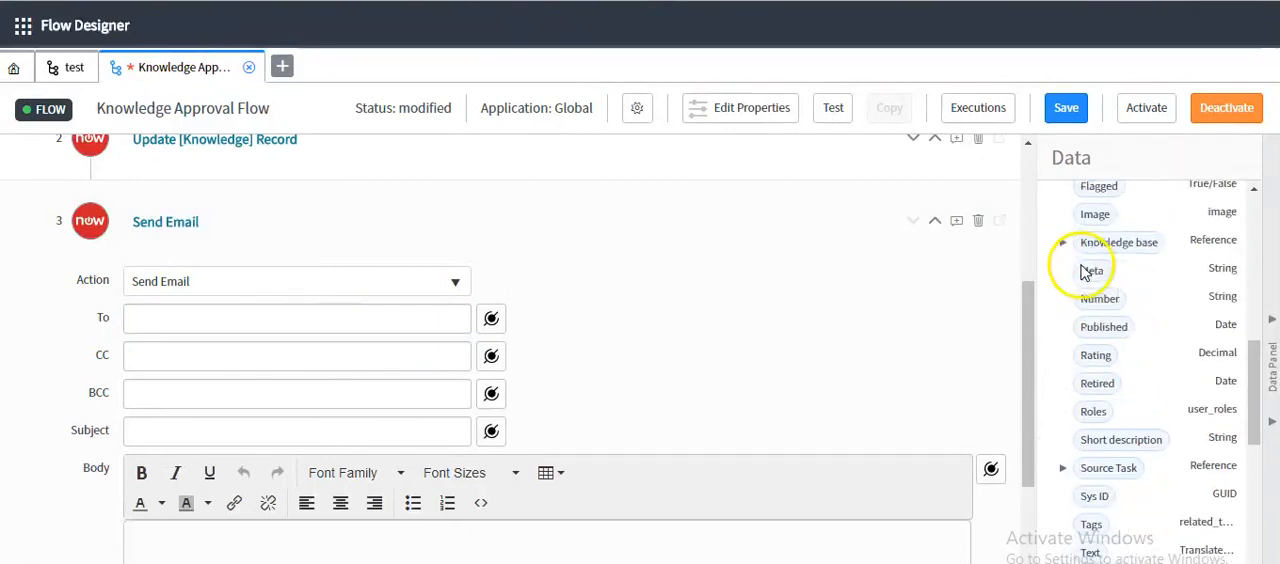
scroll(1128, 343, down, 5)
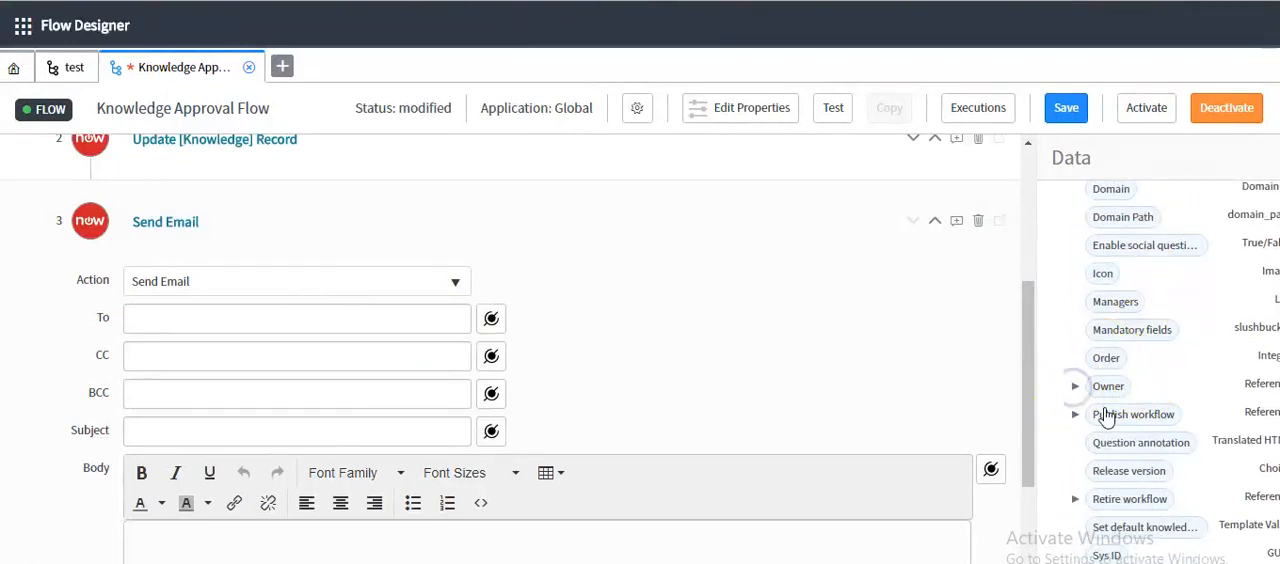
scroll(1106, 417, down, 1)
scroll(1108, 415, down, 1)
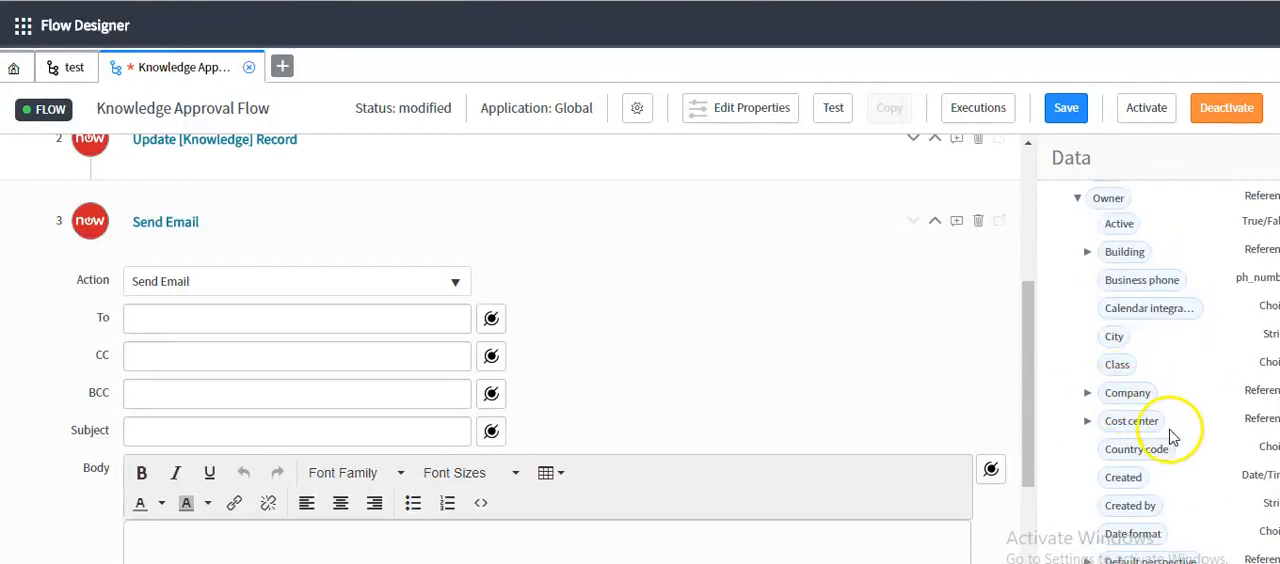
scroll(1086, 267, up, 1)
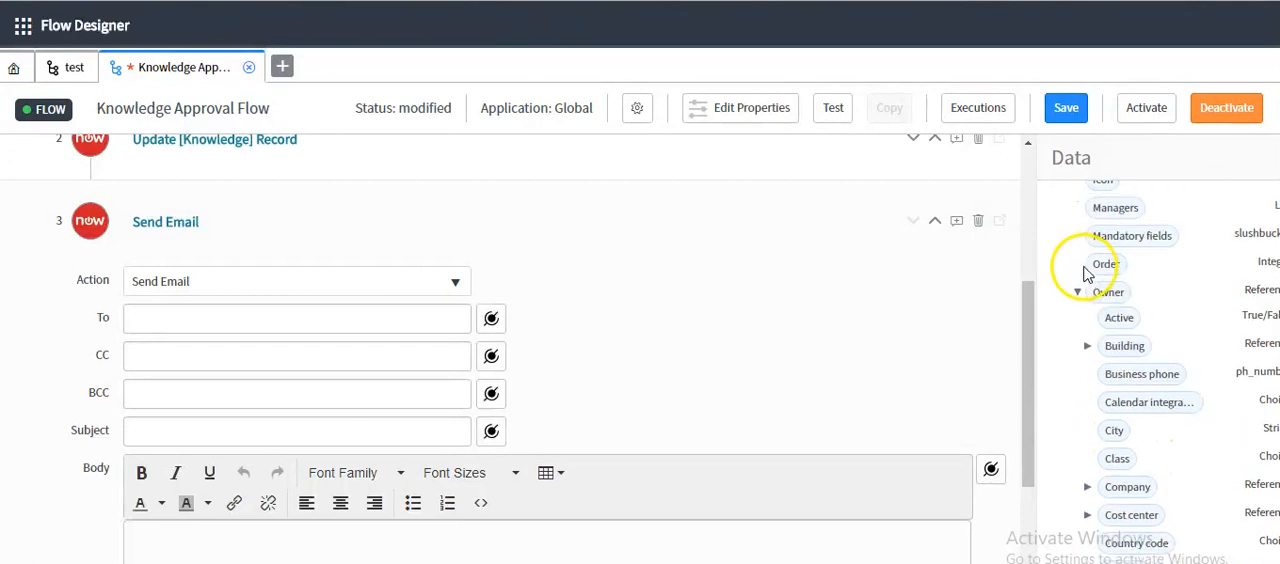
scroll(1148, 396, down, 4)
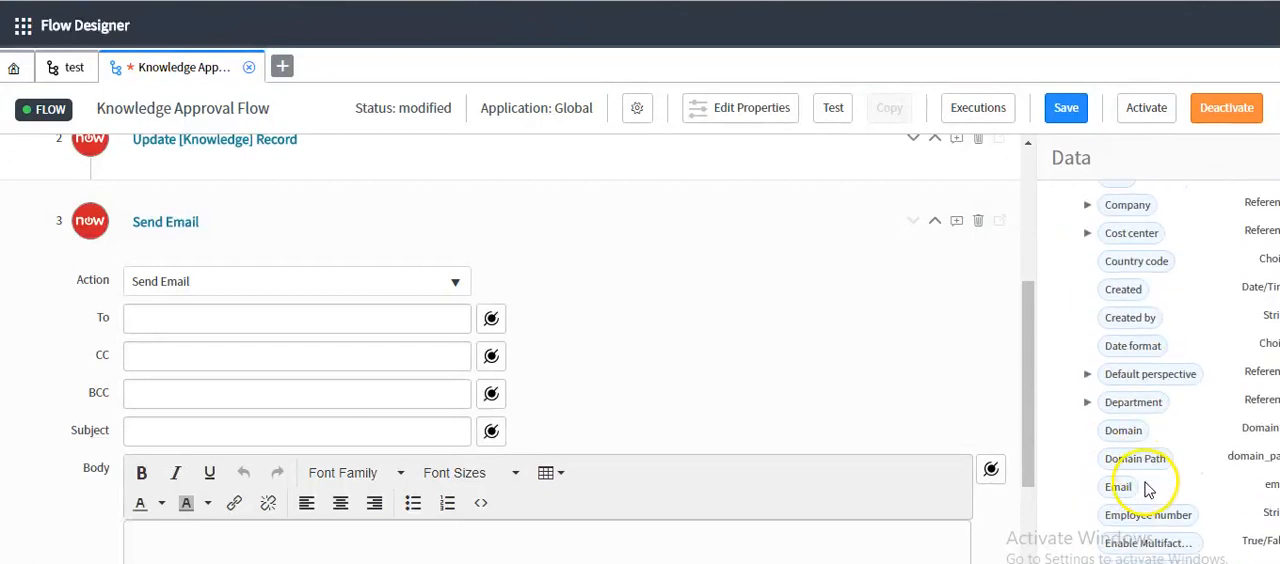
drag(1118, 393, 334, 316)
Set the email's CC field to the Email data pill of the trigger Knowledge Record's Author
click(192, 427)
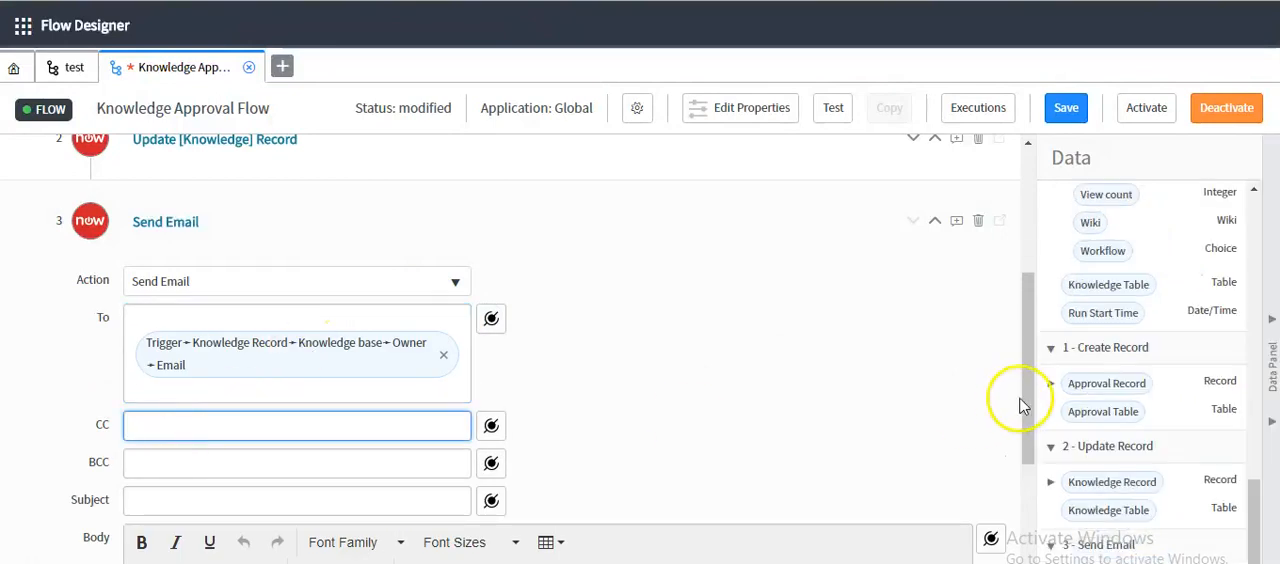
scroll(1110, 393, up, 5)
scroll(1152, 396, up, 8)
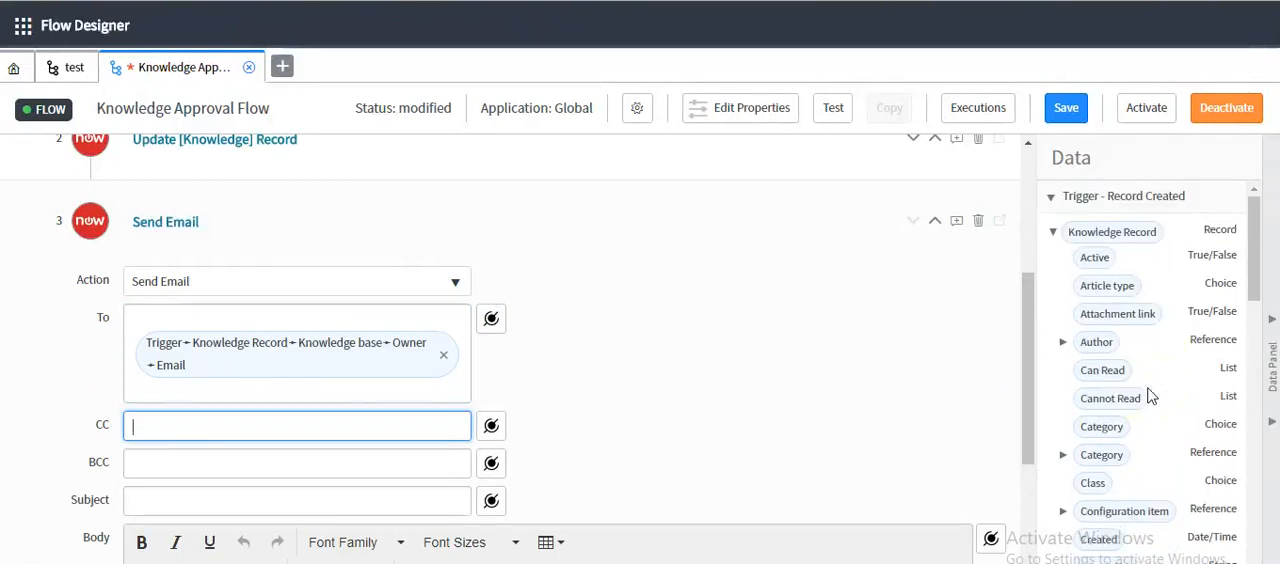
click(1066, 343)
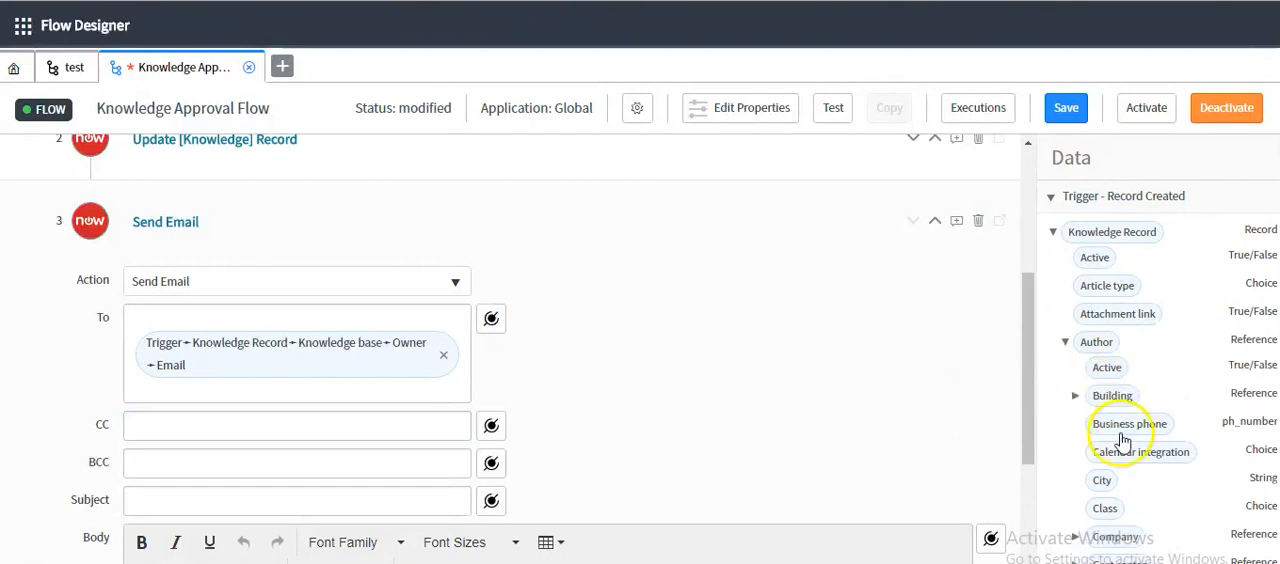
scroll(1118, 450, down, 3)
scroll(1118, 456, down, 4)
drag(1105, 348, 273, 430)
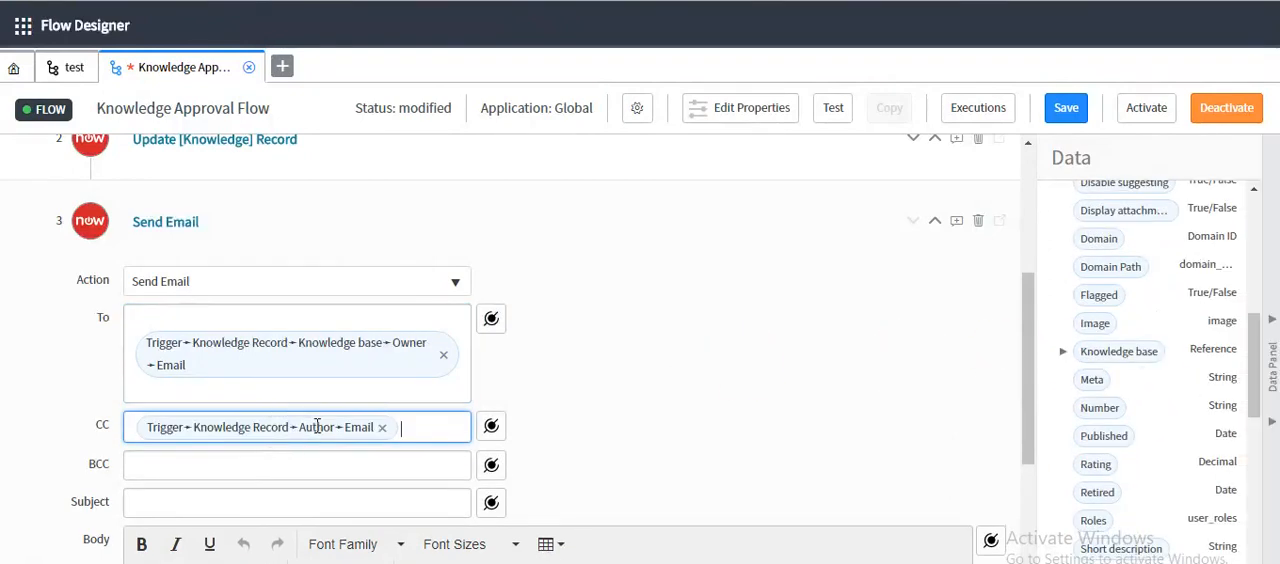
Compose the email subject from the trigger Knowledge Record's Number data pill followed by "is waiting for your approval"
scroll(318, 432, down, 1)
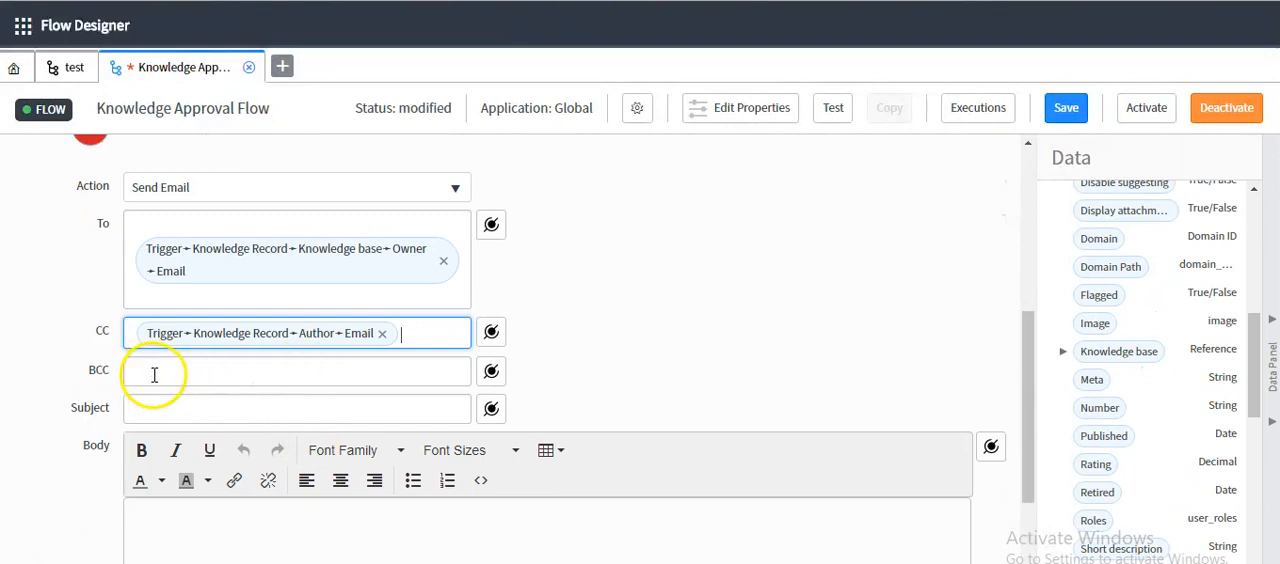
click(179, 404)
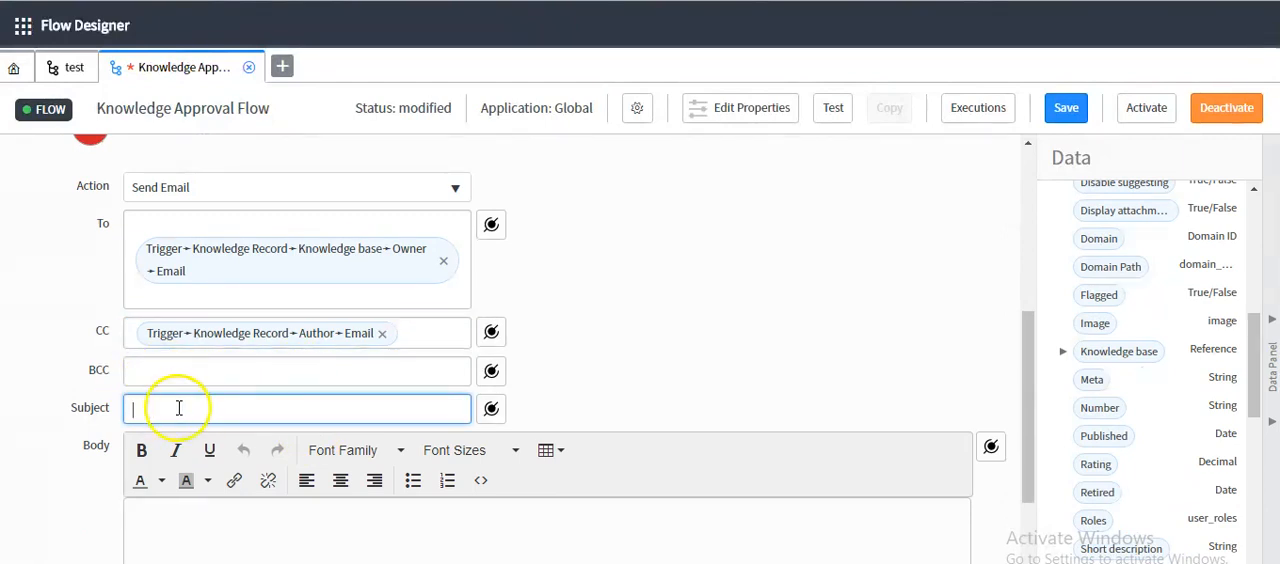
drag(1097, 407, 268, 410)
text(is waiting for)
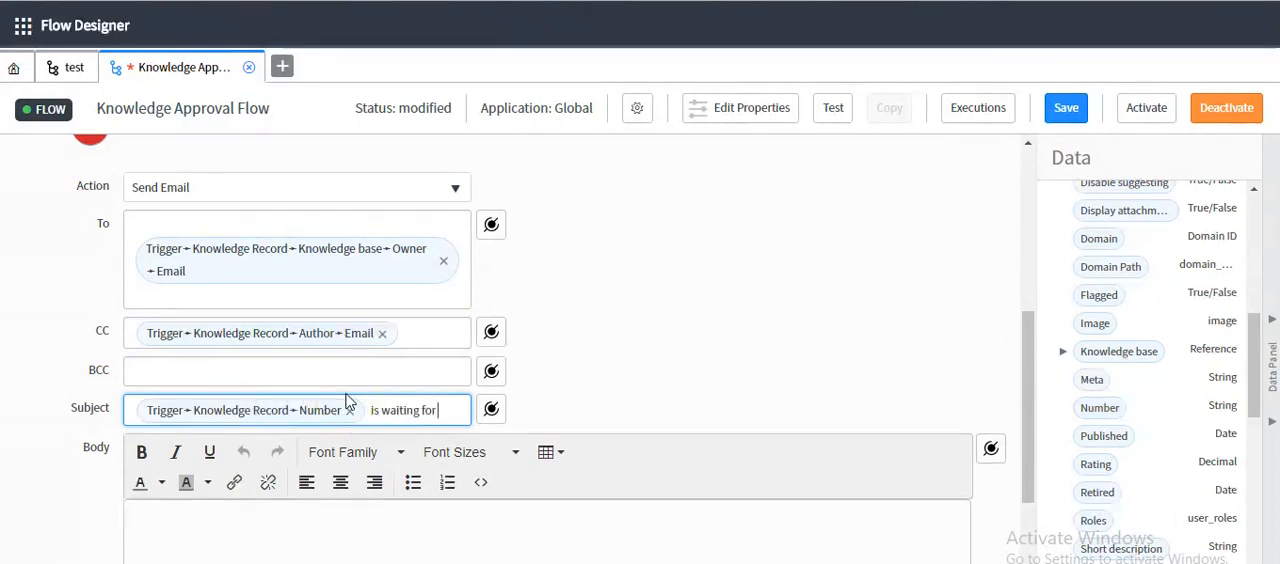
text( your a)
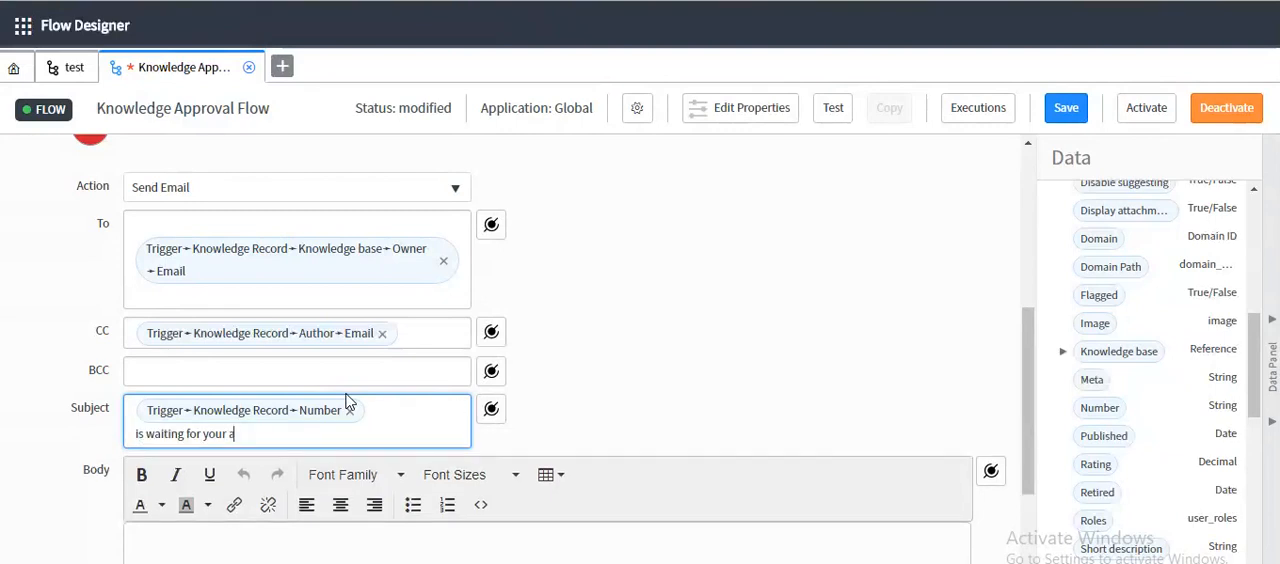
text(pproval)
Write the email body "Please Click here to approve the article." with "Click here" as a link, and finish the action
click(190, 543)
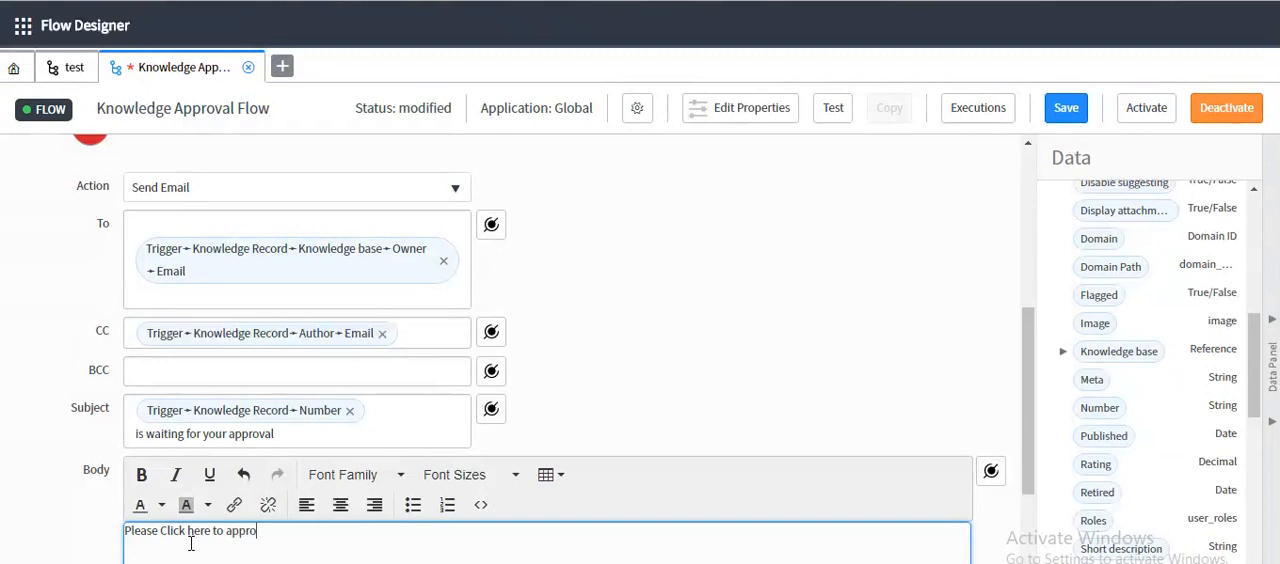
text(icle.)
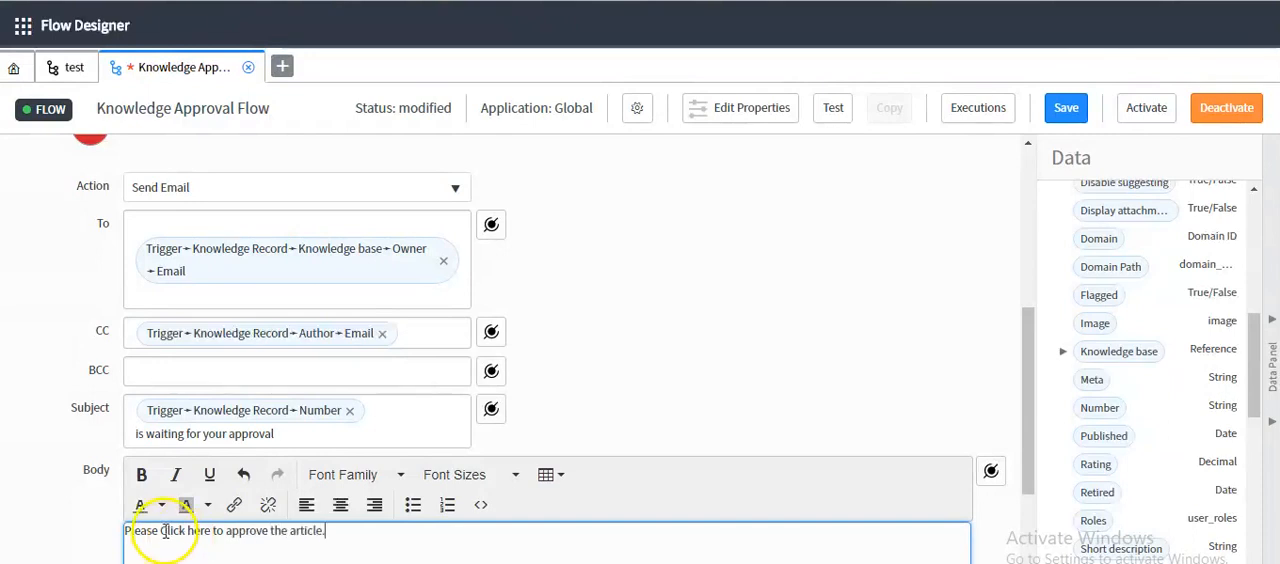
drag(212, 532, 210, 533)
click(234, 508)
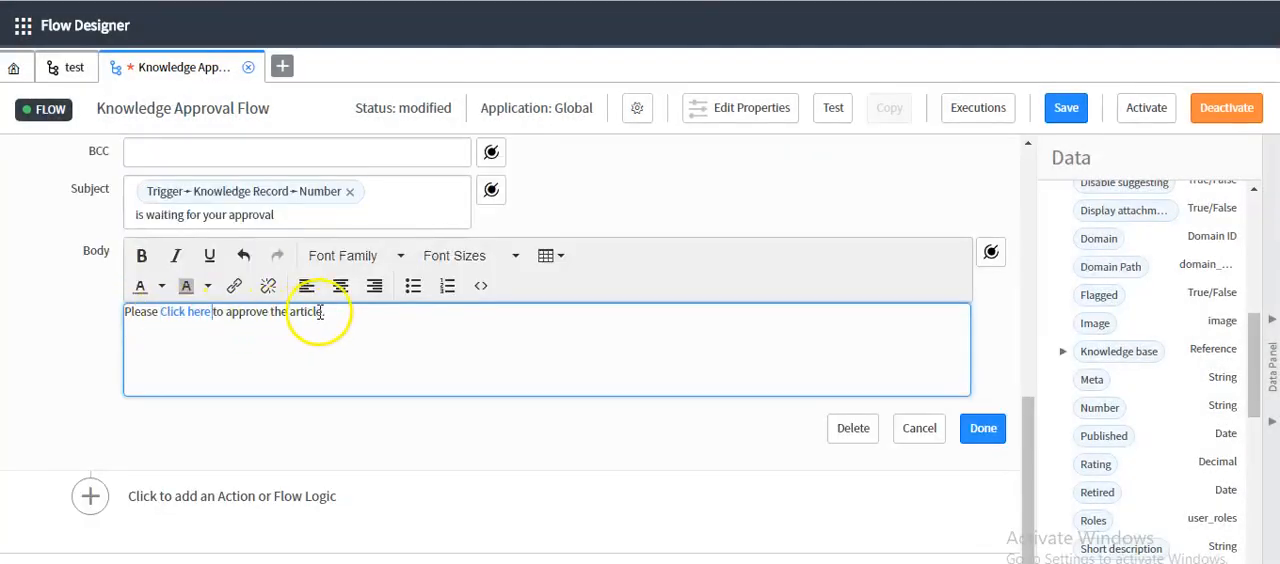
click(983, 428)
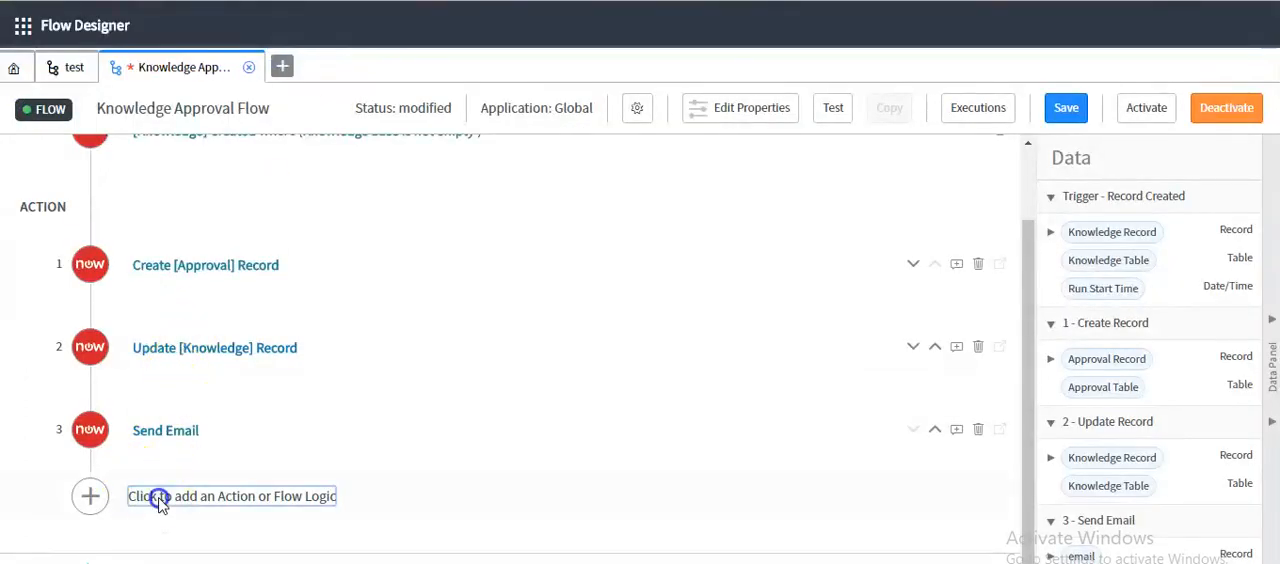
Add a Wait For Condition action with the Approval Record data pill from the Create Record action as its record
click(160, 500)
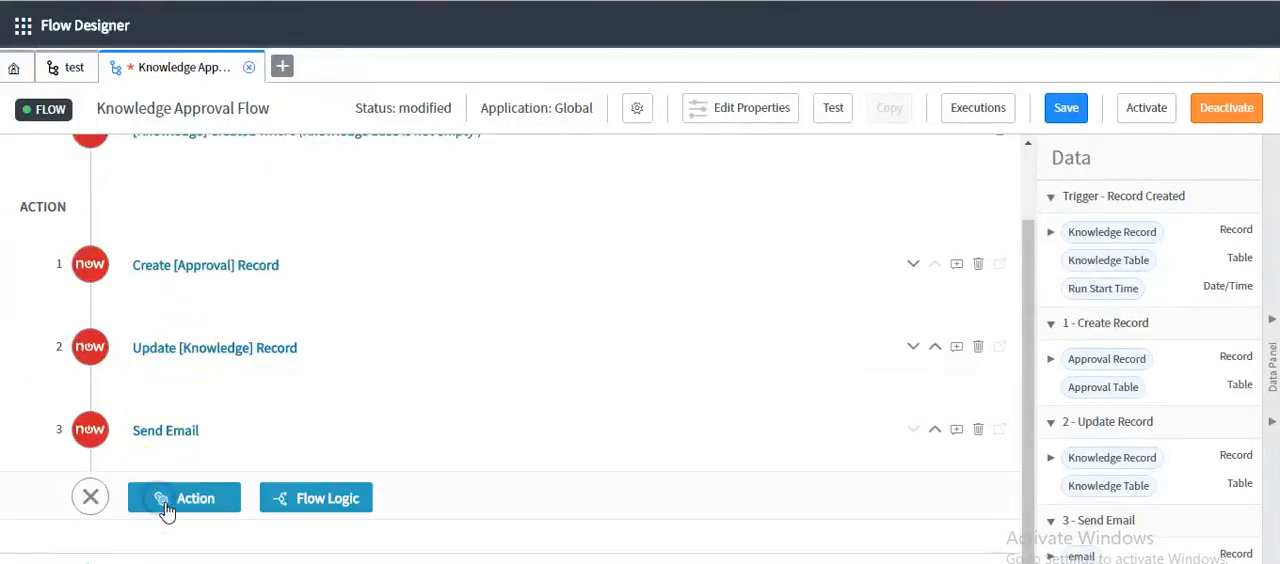
click(165, 505)
click(430, 560)
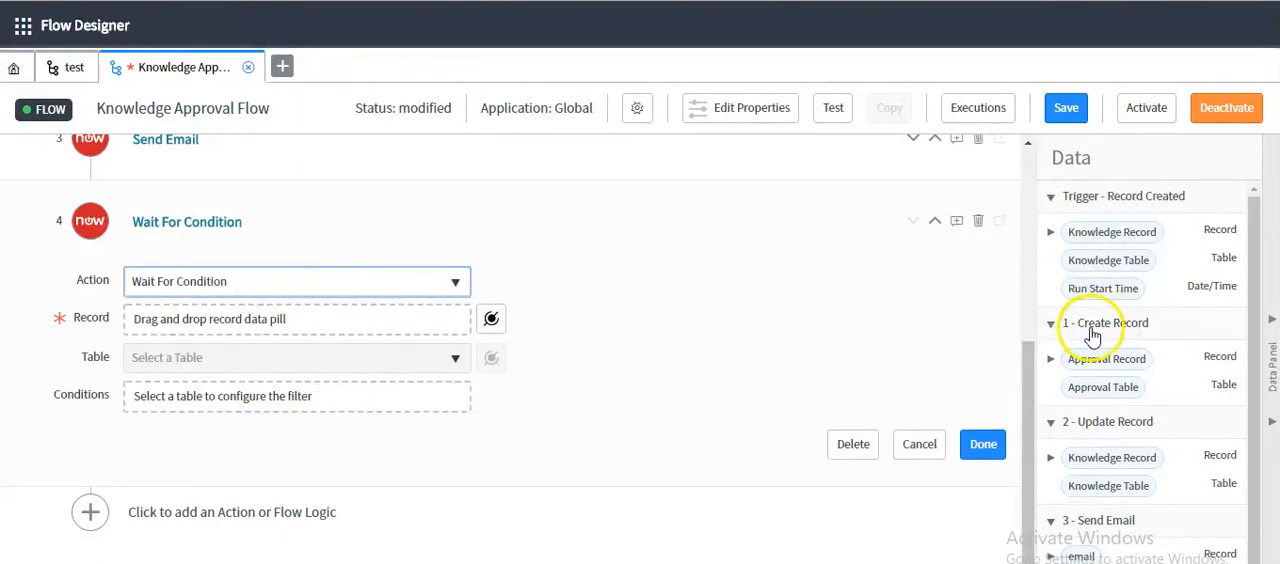
drag(1076, 362, 184, 318)
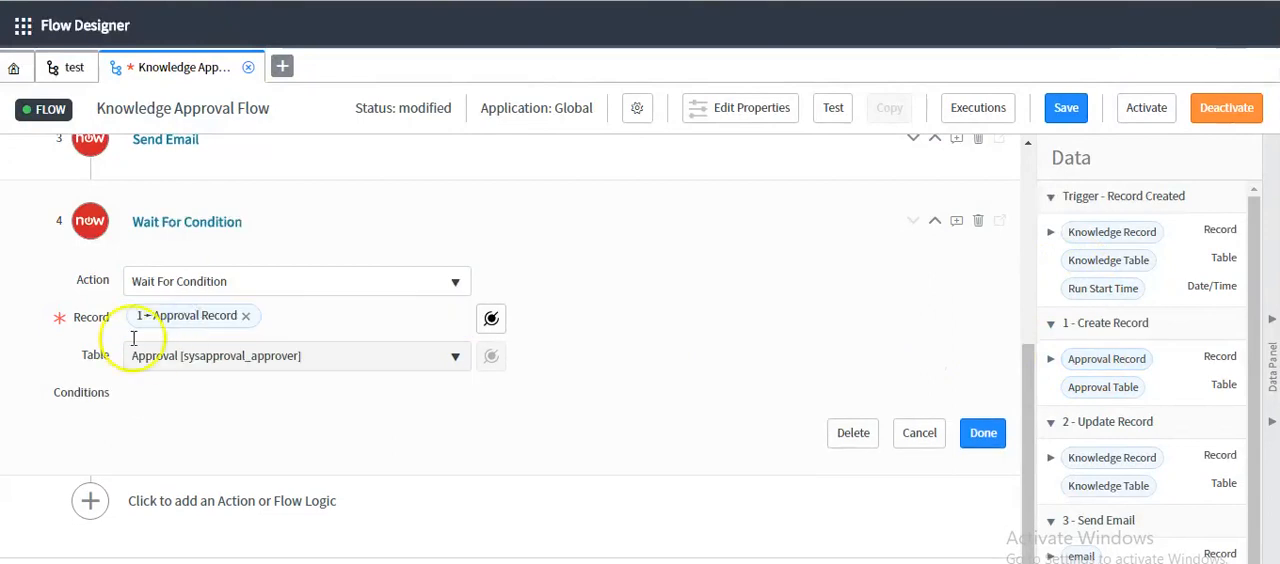
Set the Wait For Condition action's condition to State is Approved and finish the action
click(204, 386)
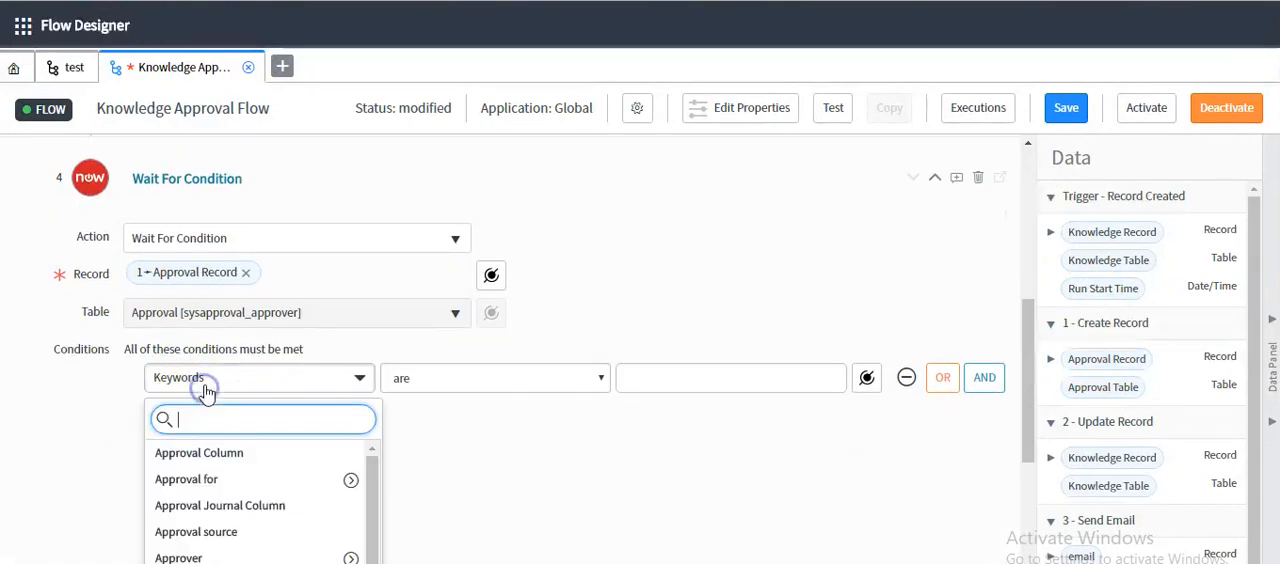
text(state)
click(207, 456)
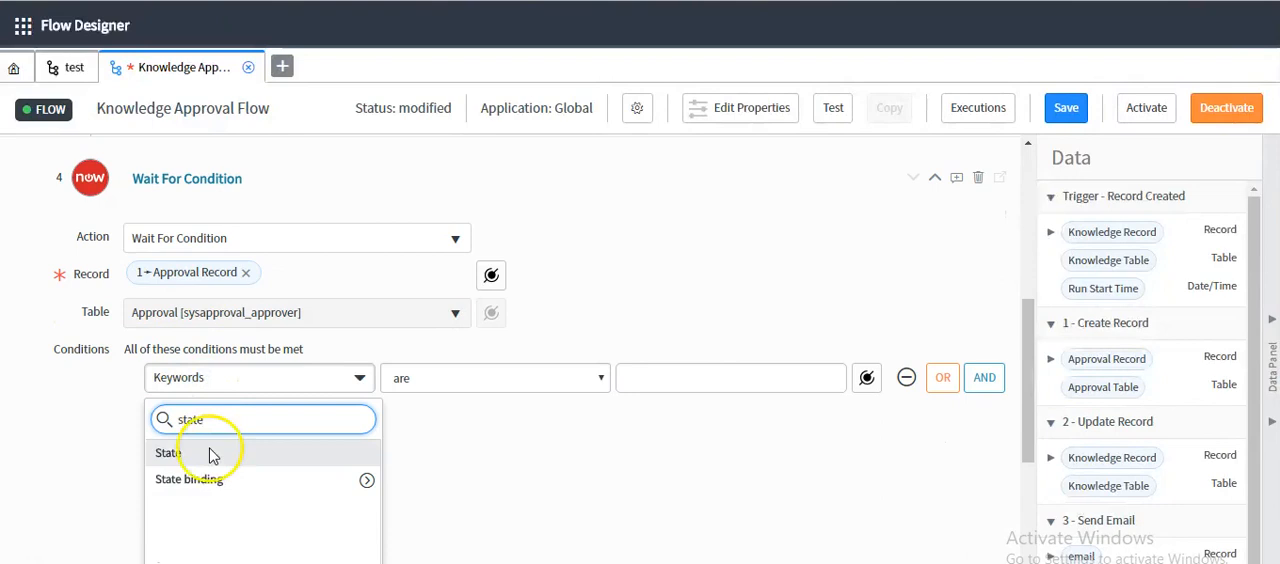
click(632, 378)
click(660, 436)
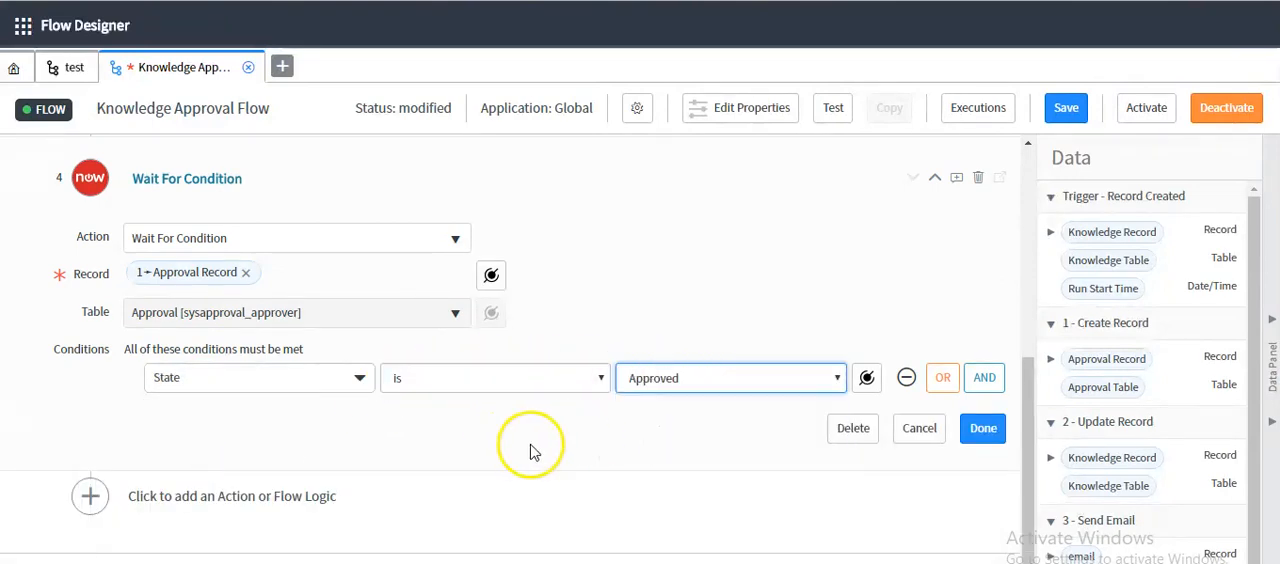
click(983, 428)
Add an Update Record action with the trigger's Knowledge Record data pill as its record
click(190, 505)
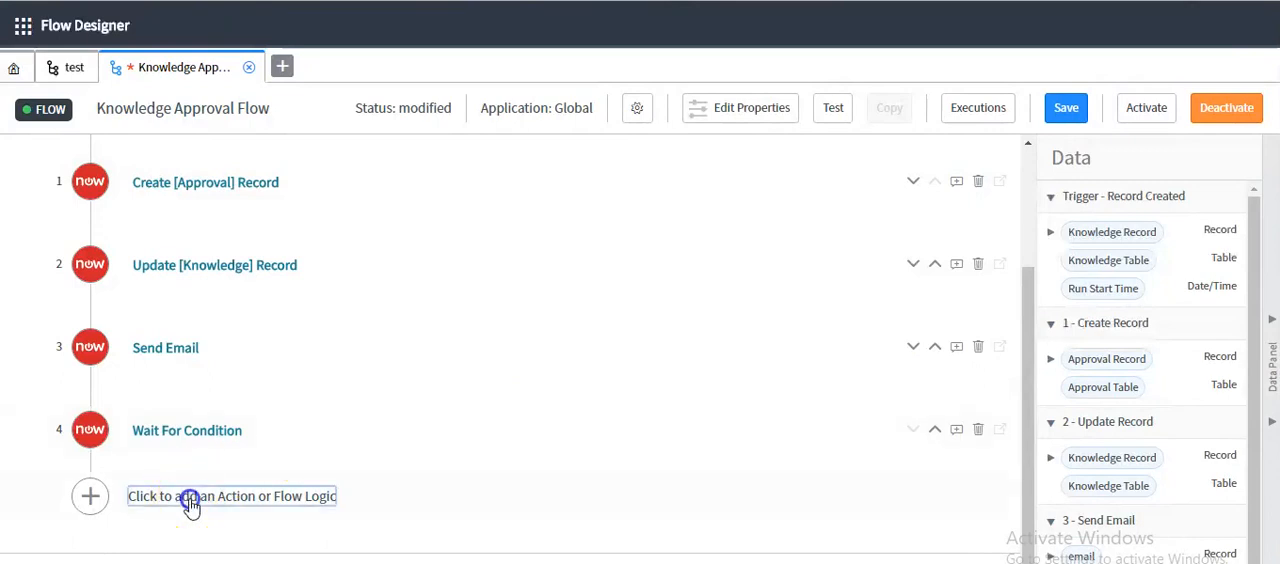
click(190, 500)
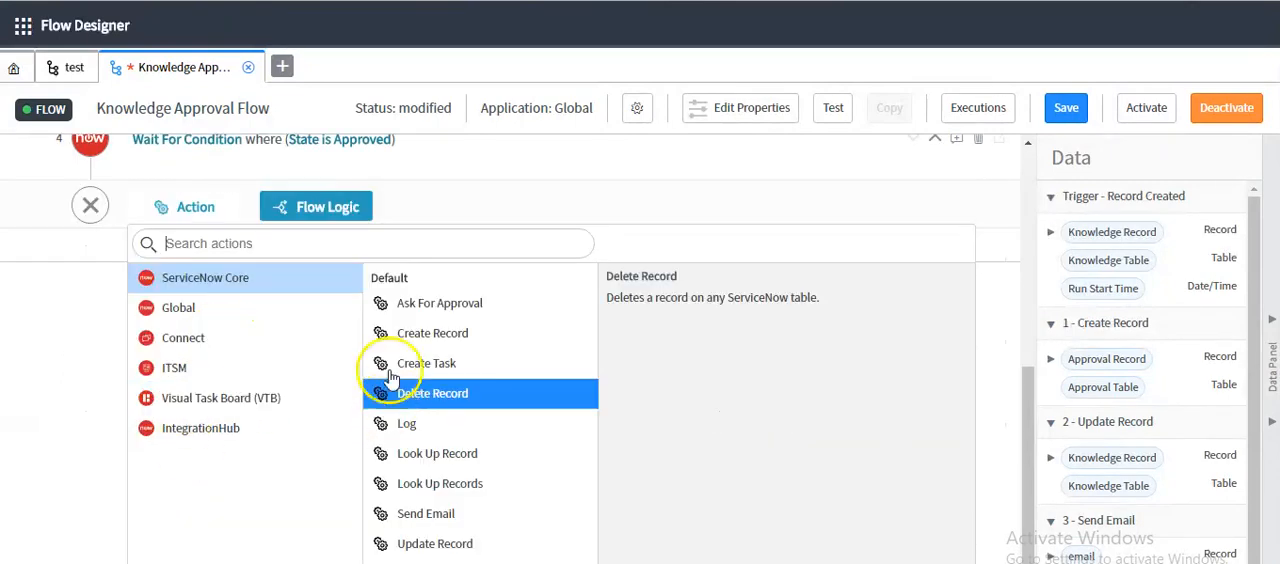
click(451, 553)
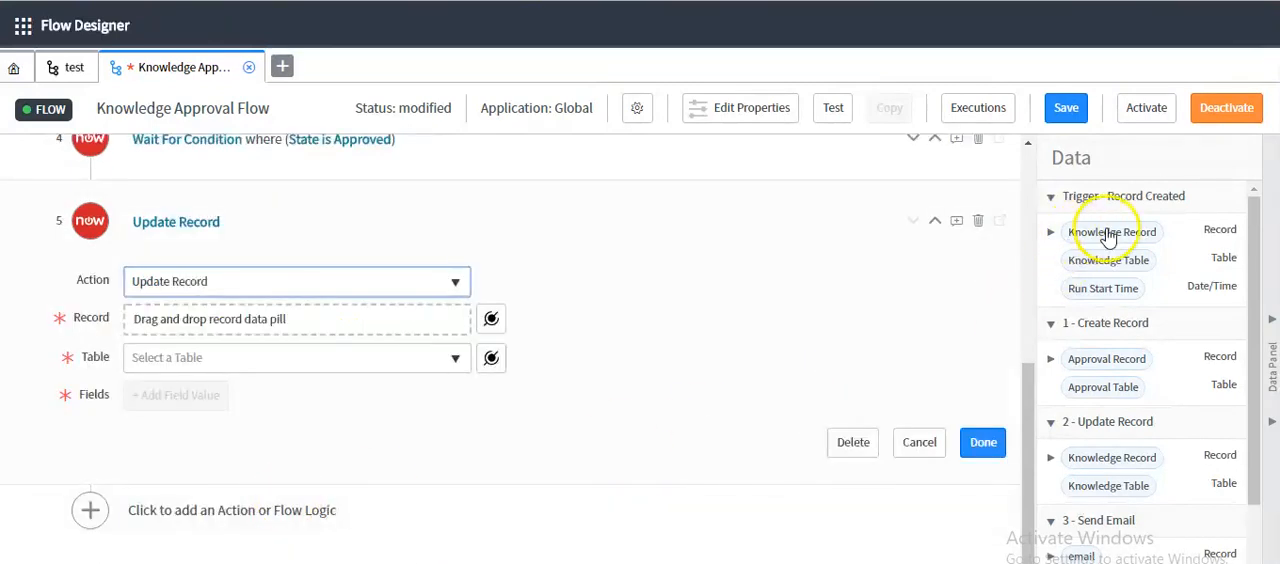
drag(1108, 236, 178, 322)
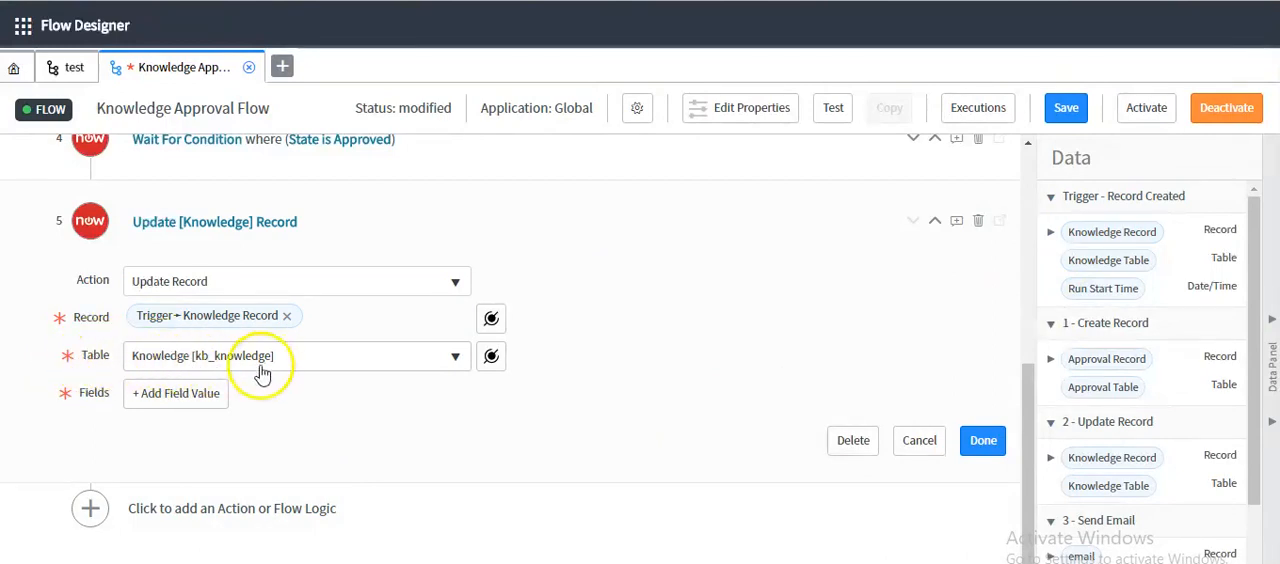
Add a field value setting Workflow to Published in the new Update Record action, and finish the action
click(167, 396)
click(163, 400)
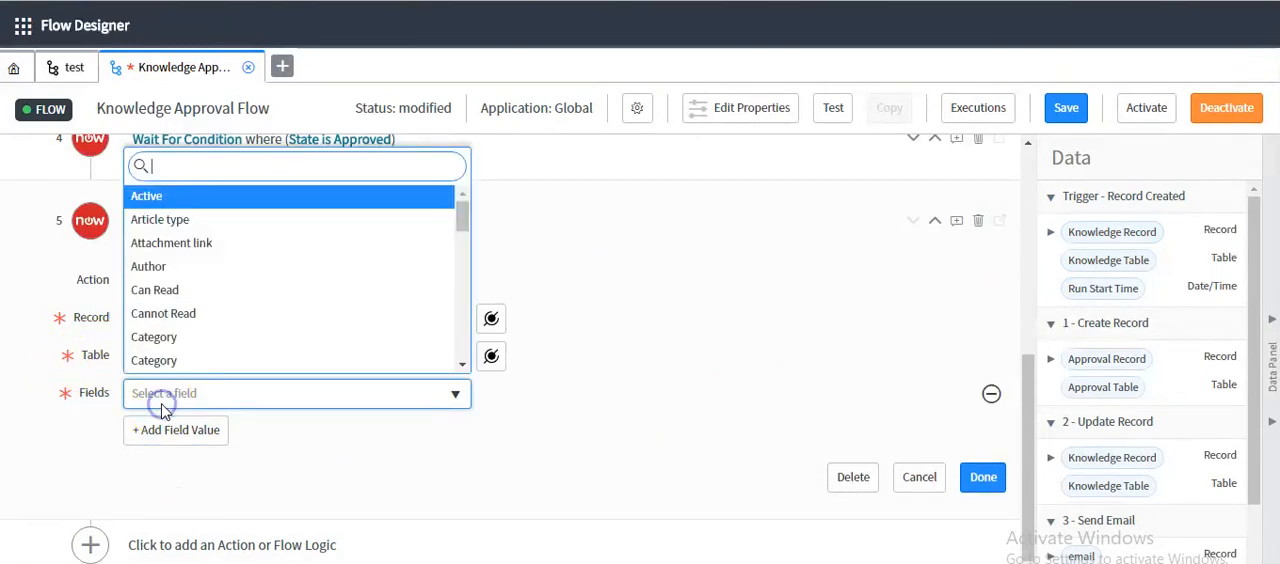
text(wao)
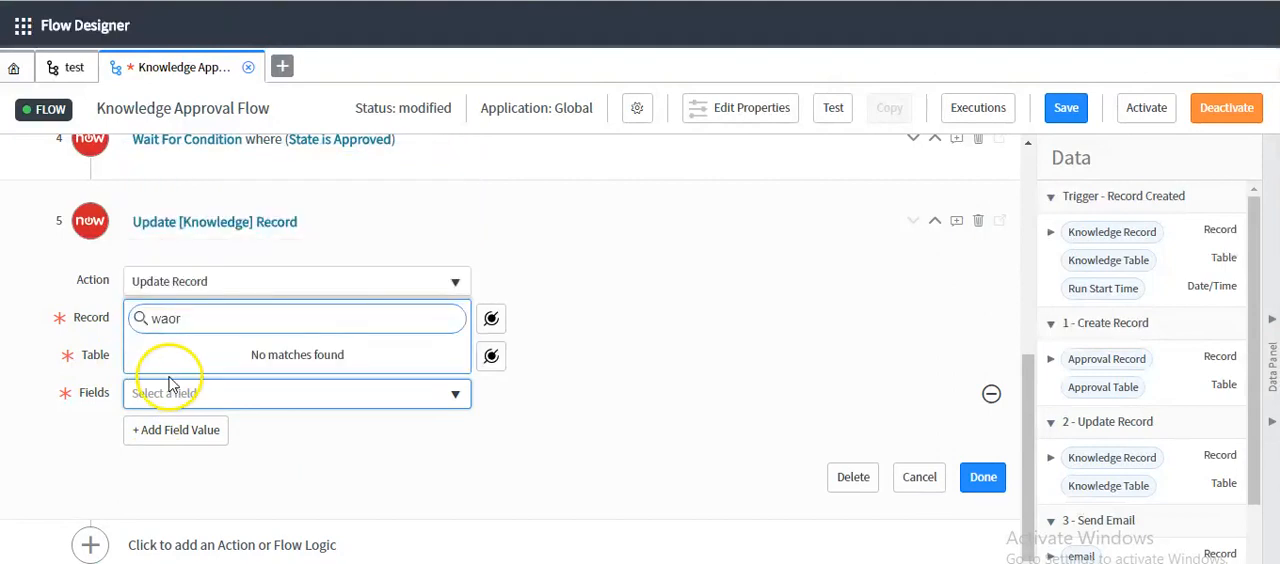
text(r)
key(BackSpace)
key(BackSpace)
key(BackSpace)
text(o)
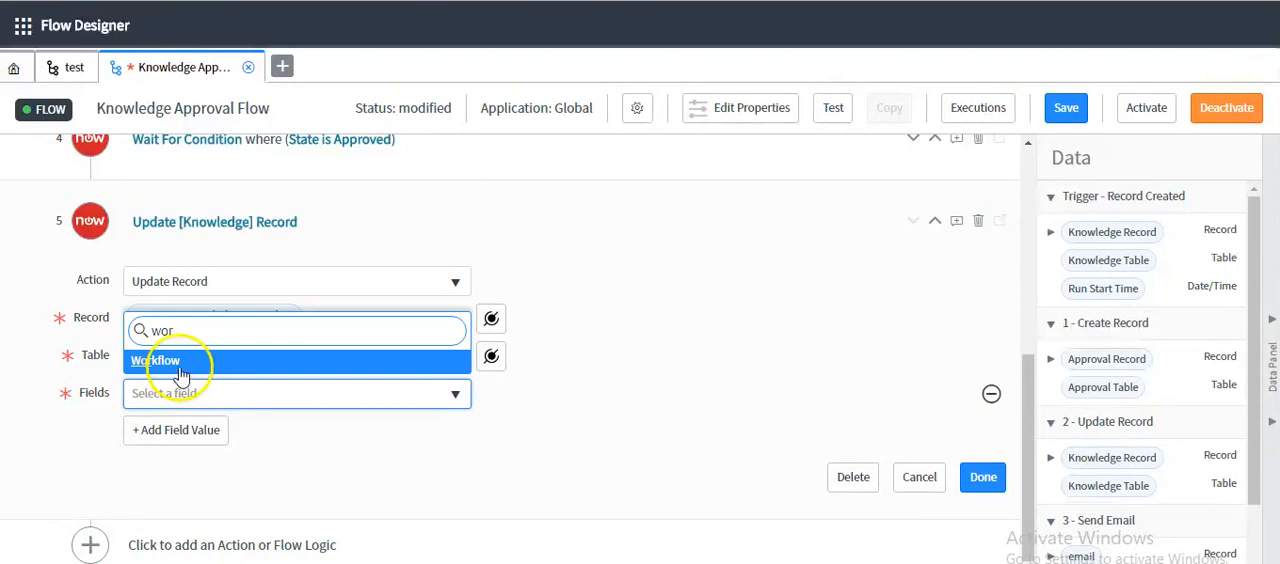
click(180, 366)
click(572, 400)
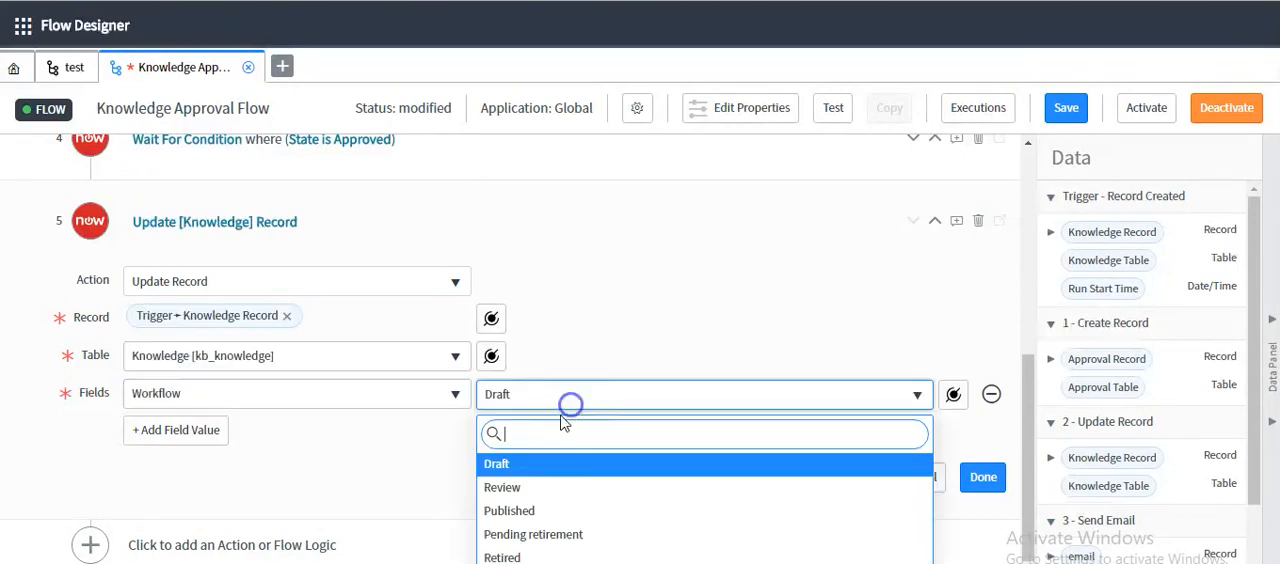
click(520, 515)
click(977, 478)
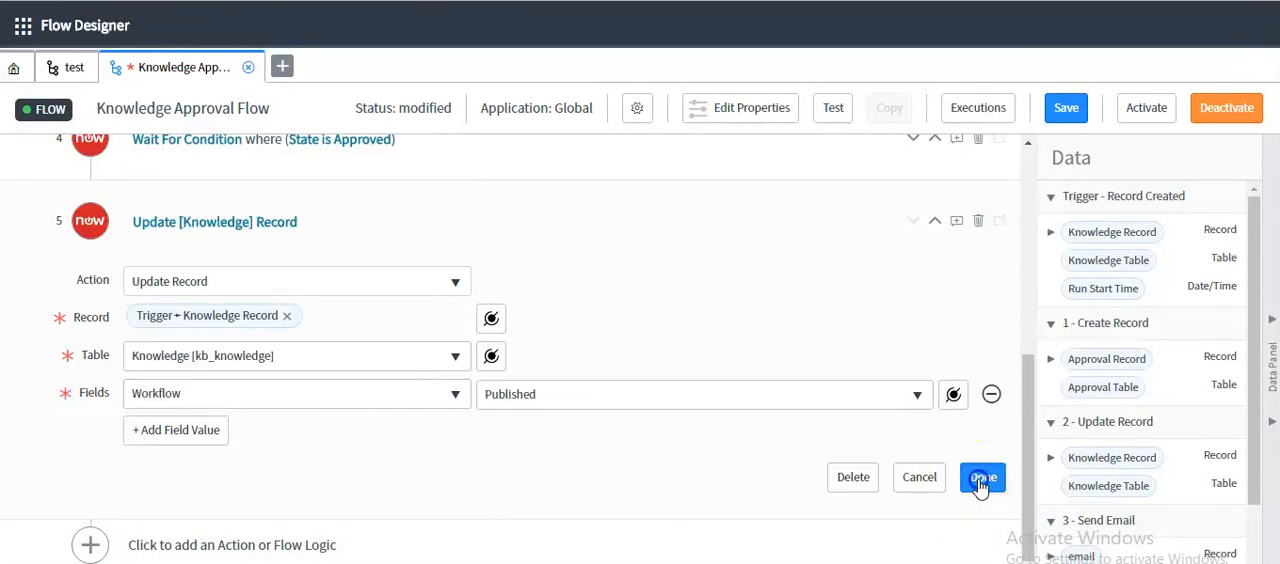
Save the Knowledge Approval Flow and activate it, confirming the activation
scroll(572, 248, up, 3)
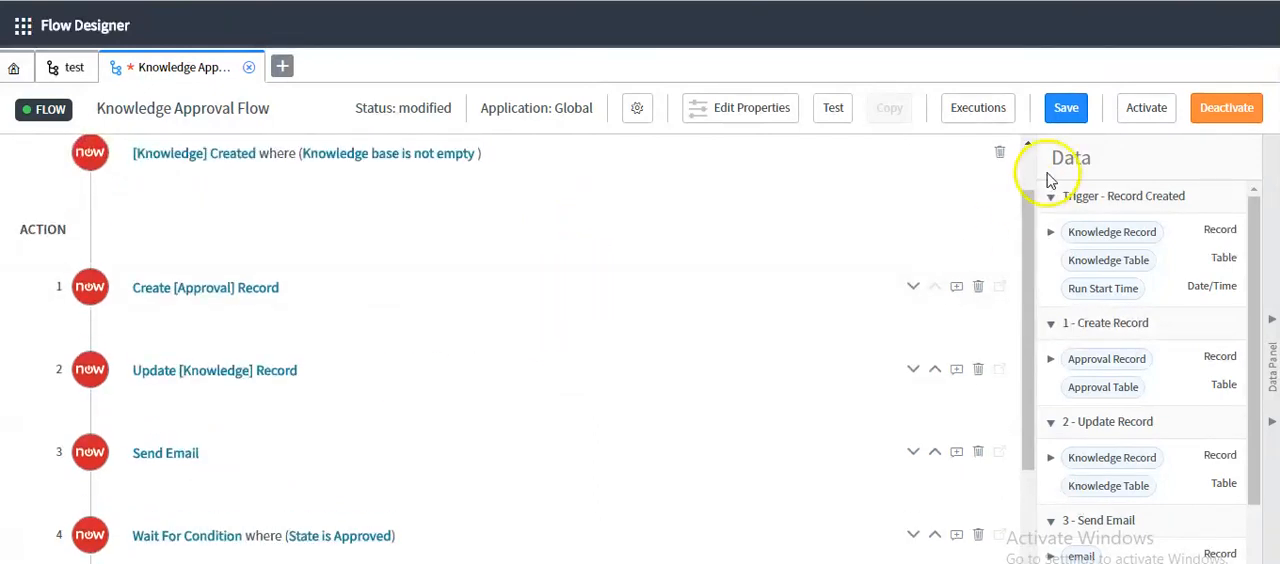
click(1062, 112)
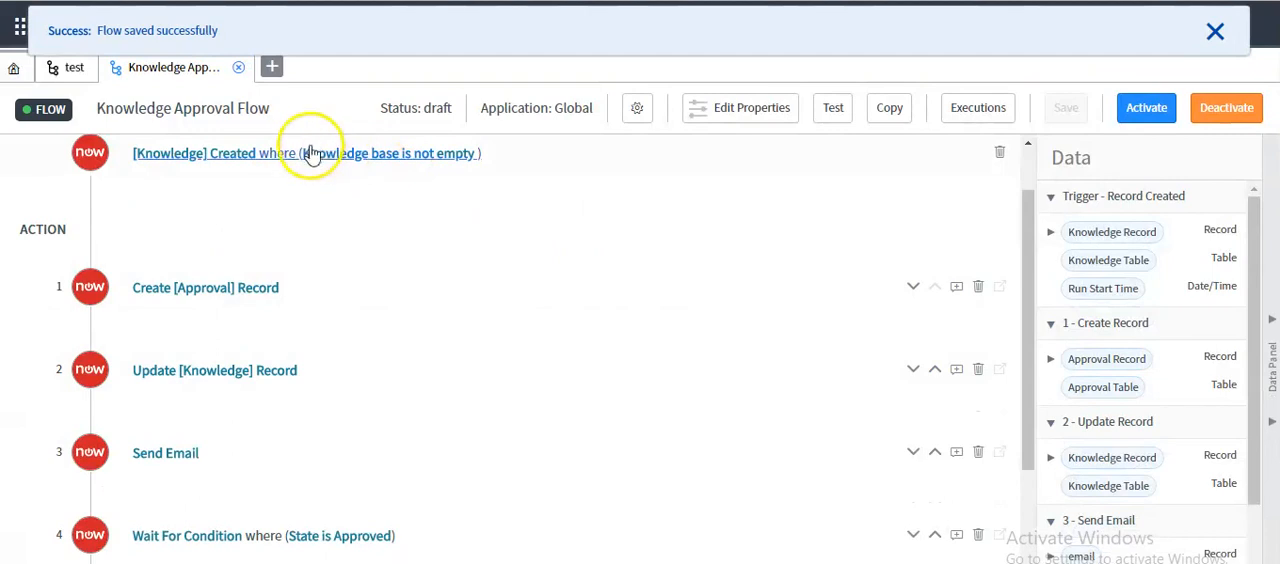
click(1120, 110)
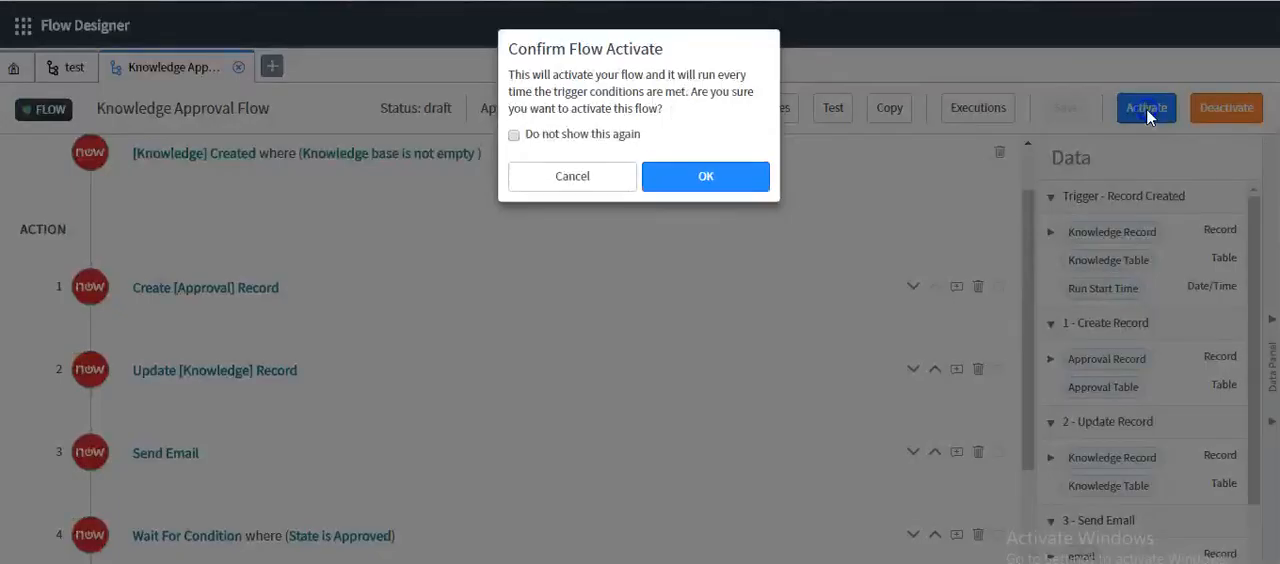
click(708, 178)
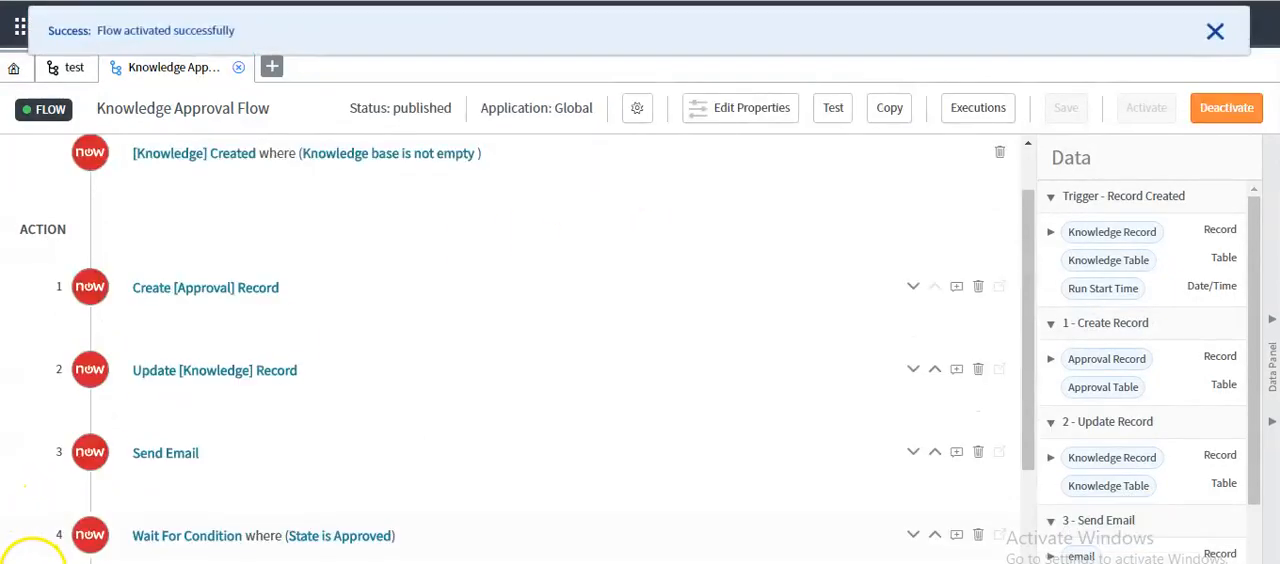
Run a test of the flow on knowledge record KB0010344 and open the execution details
click(830, 108)
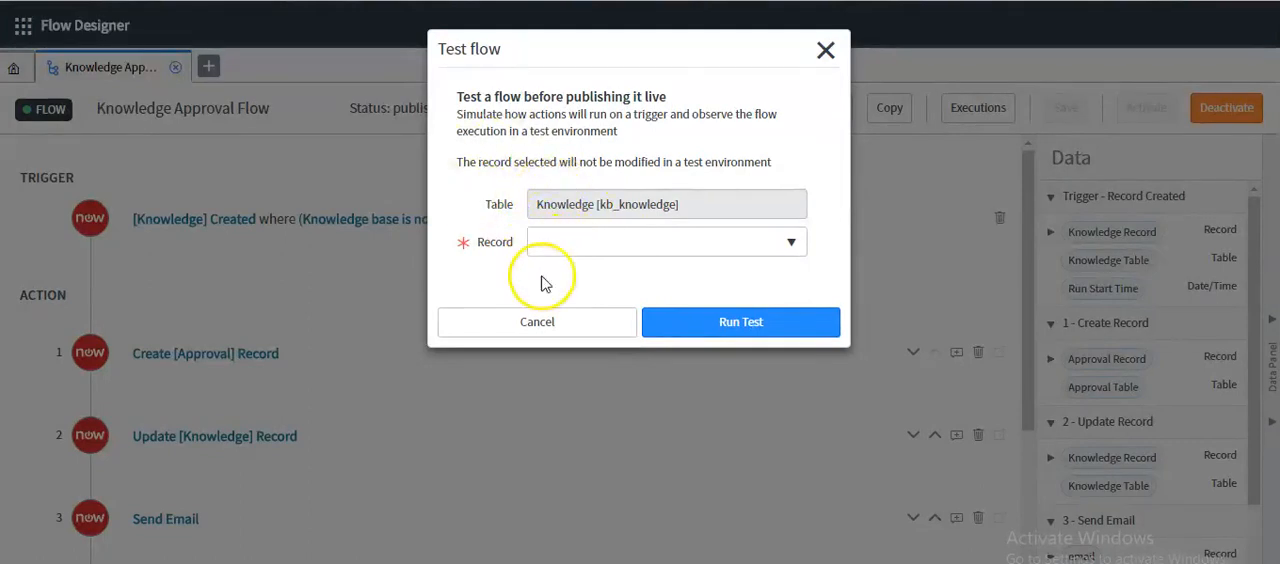
click(536, 562)
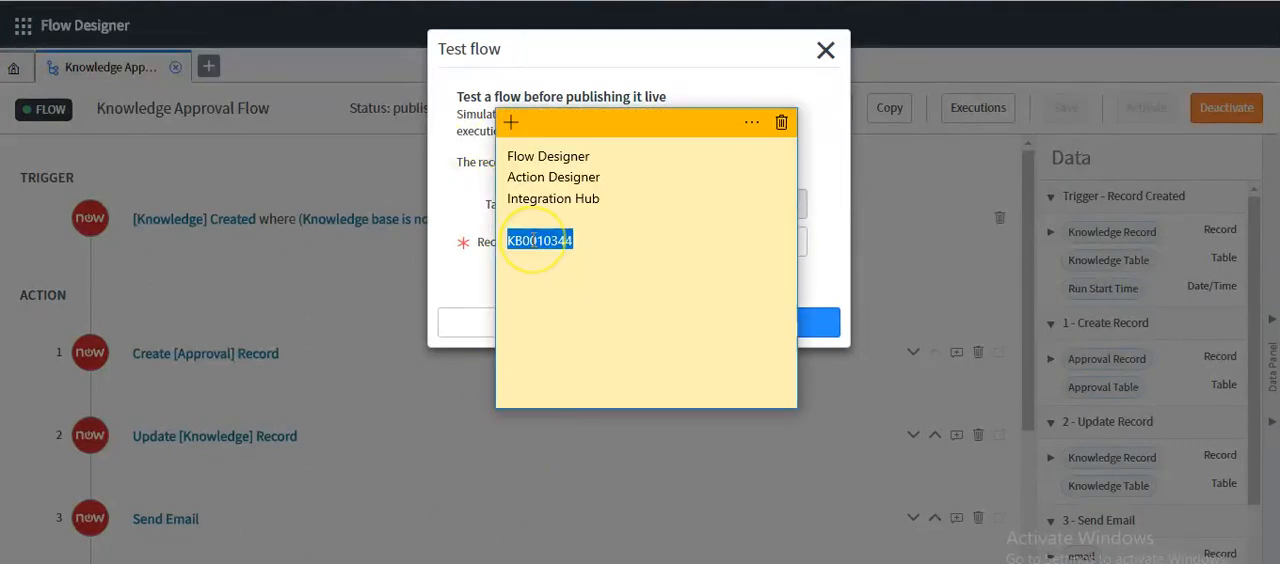
click(456, 266)
click(585, 248)
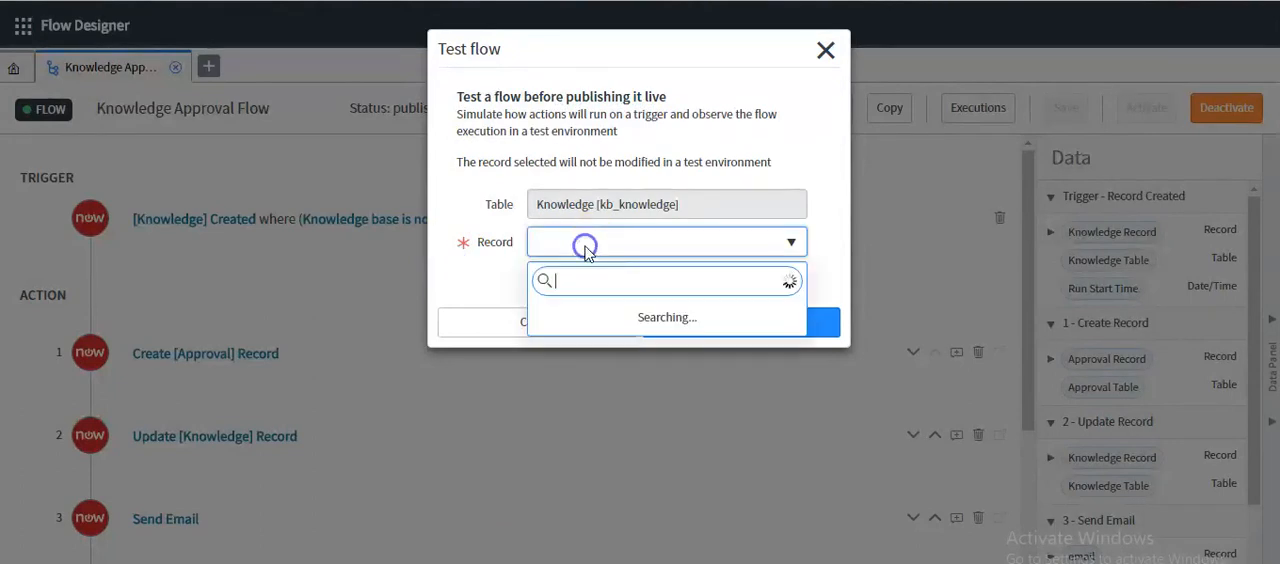
click(586, 316)
click(730, 322)
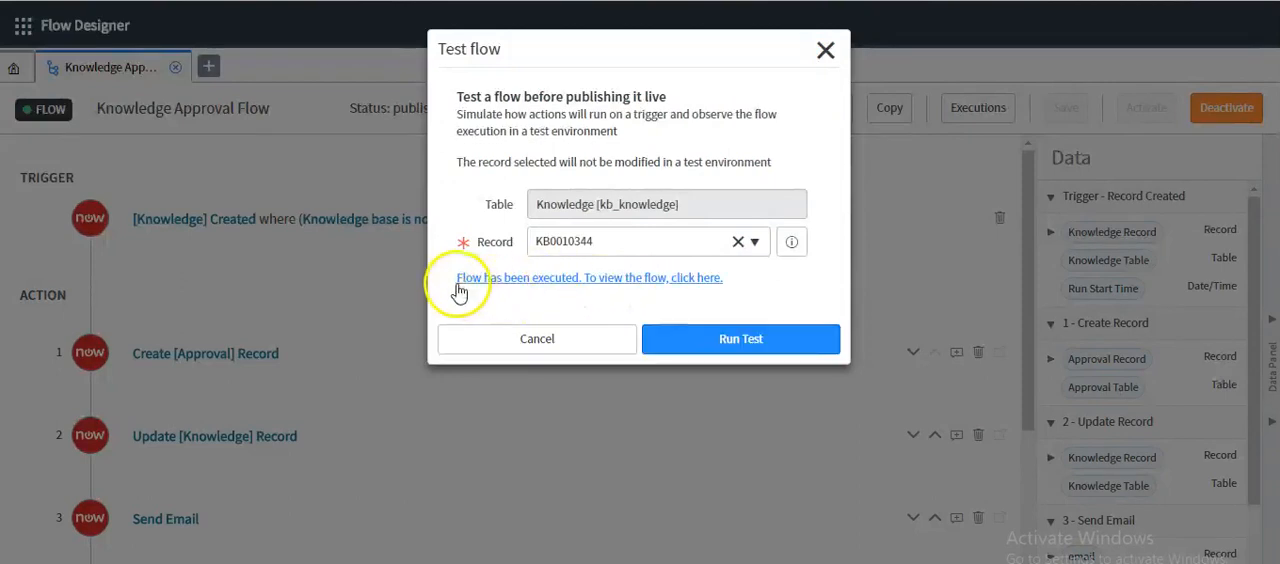
click(543, 287)
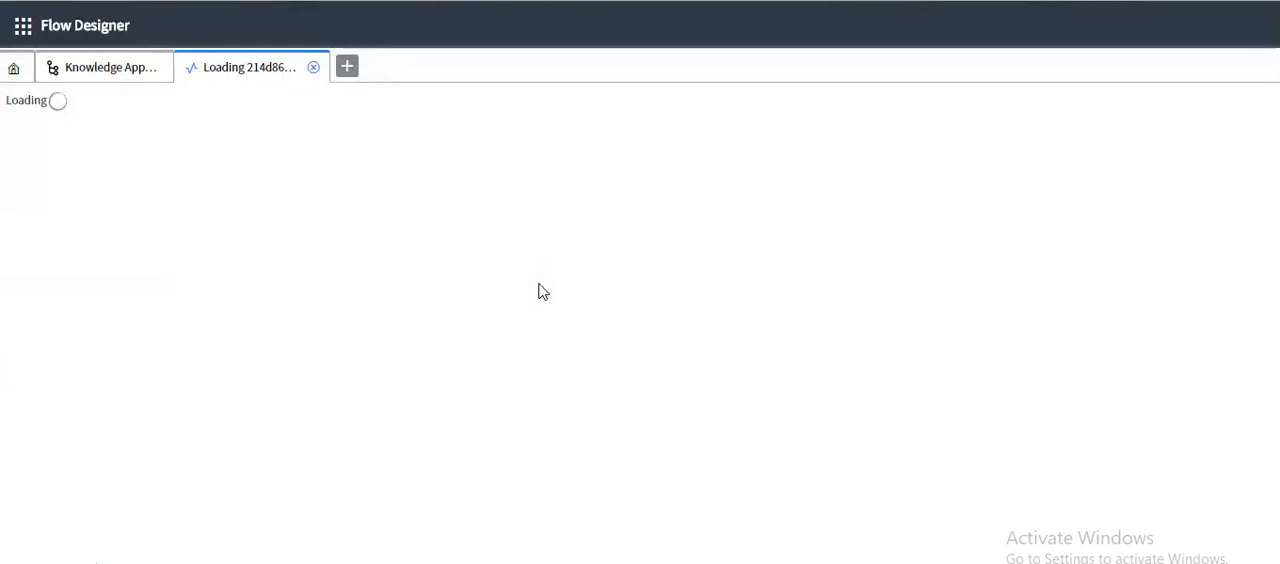
scroll(443, 306, down, 2)
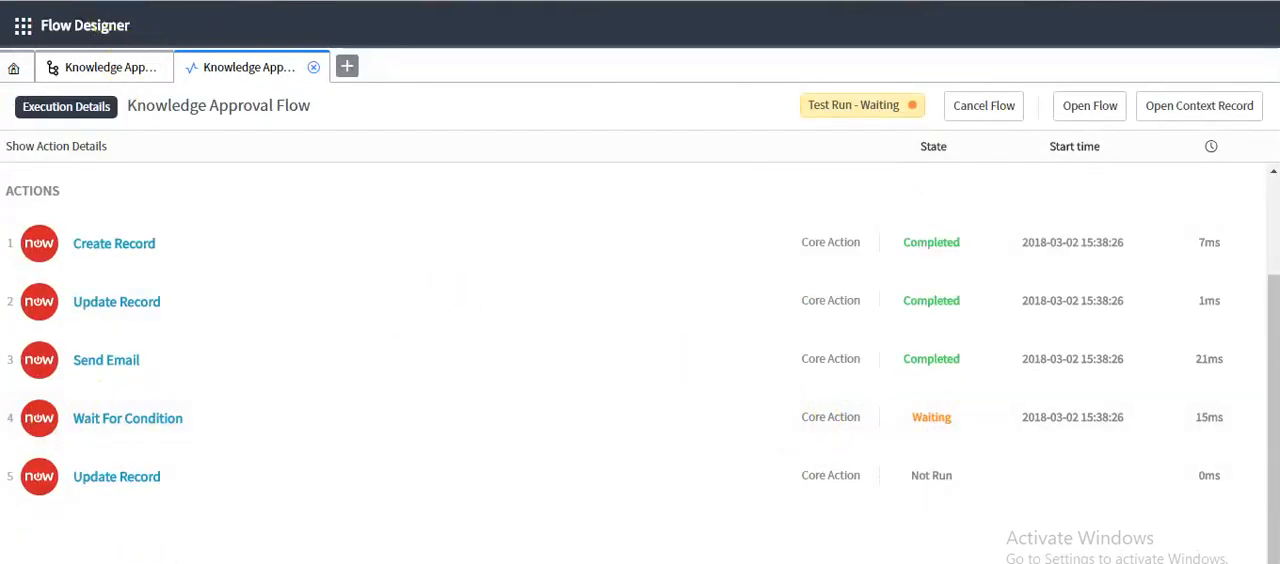
Switch to the ServiceNow article KB0010344 and approve the requested entry in its Approvals list
key(ctrl+shift+Tab)
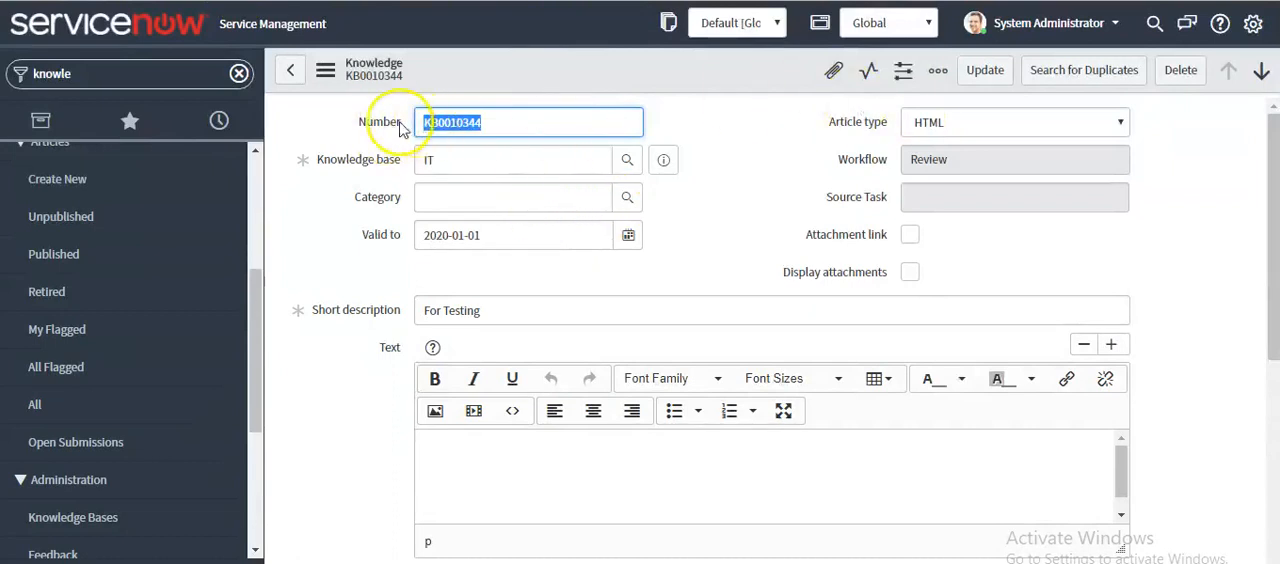
scroll(385, 420, down, 4)
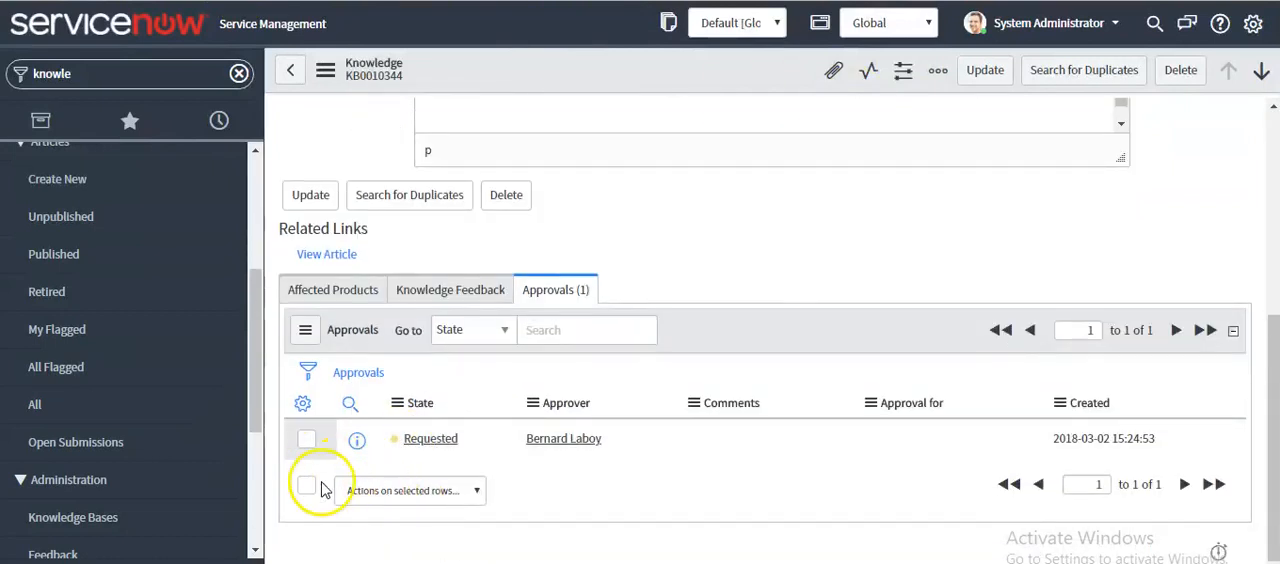
click(308, 490)
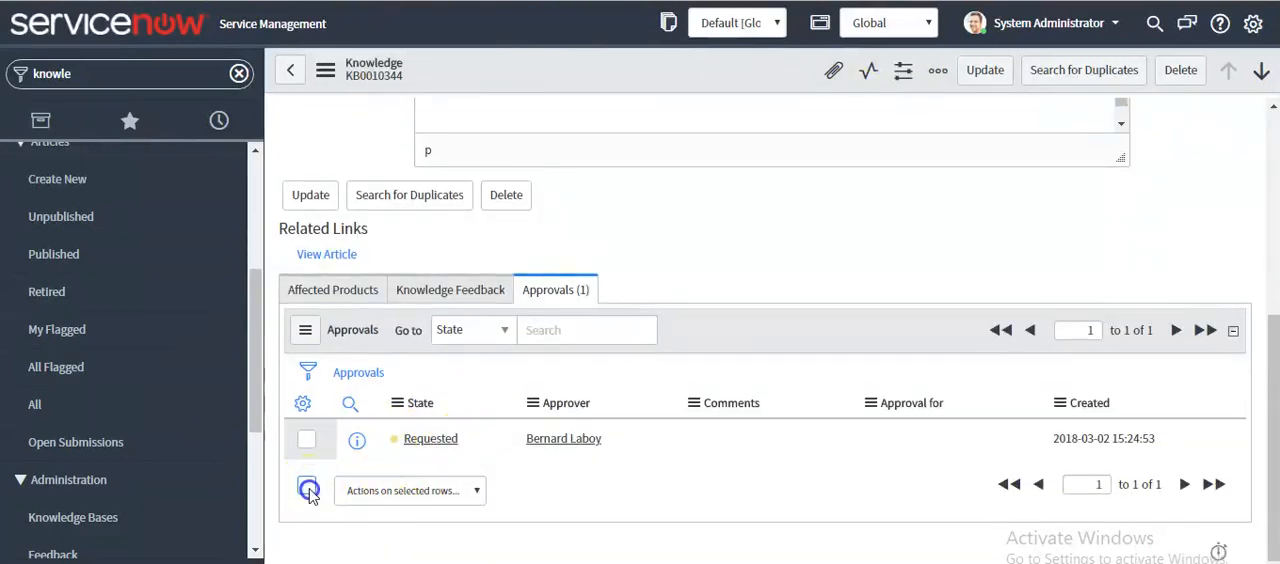
click(362, 491)
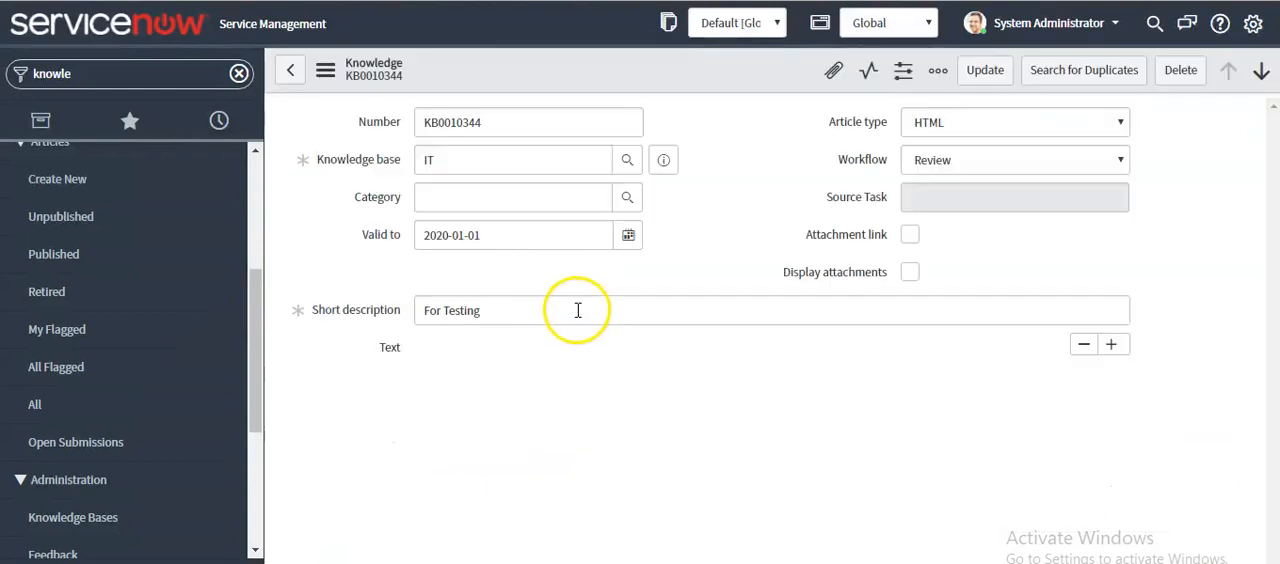
scroll(380, 408, down, 2)
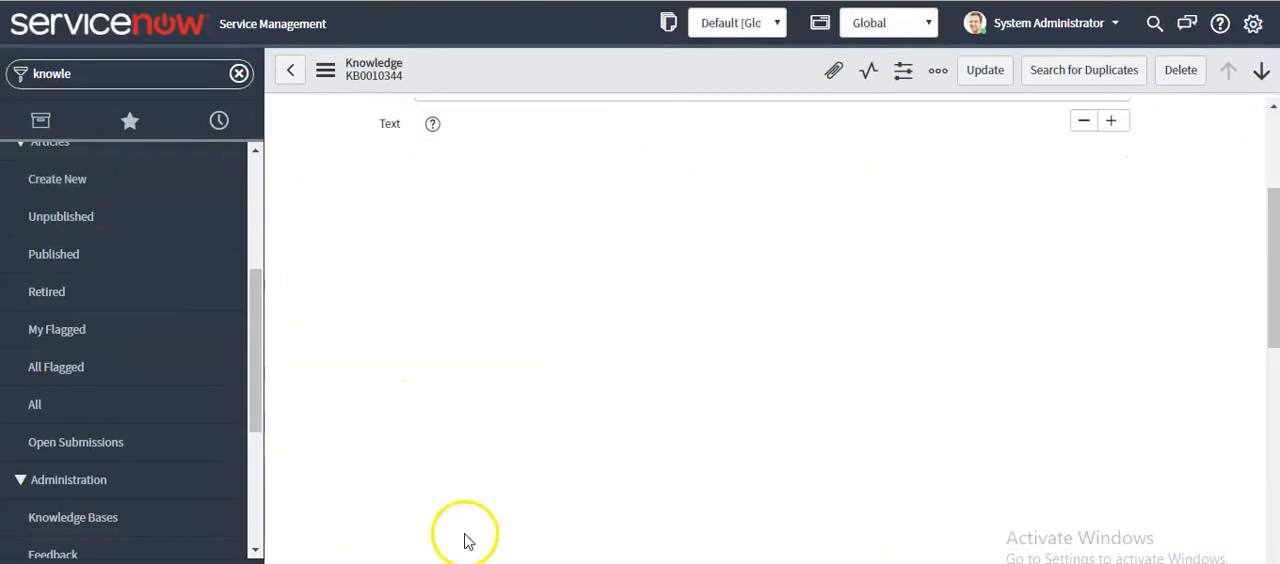
scroll(480, 500, down, 3)
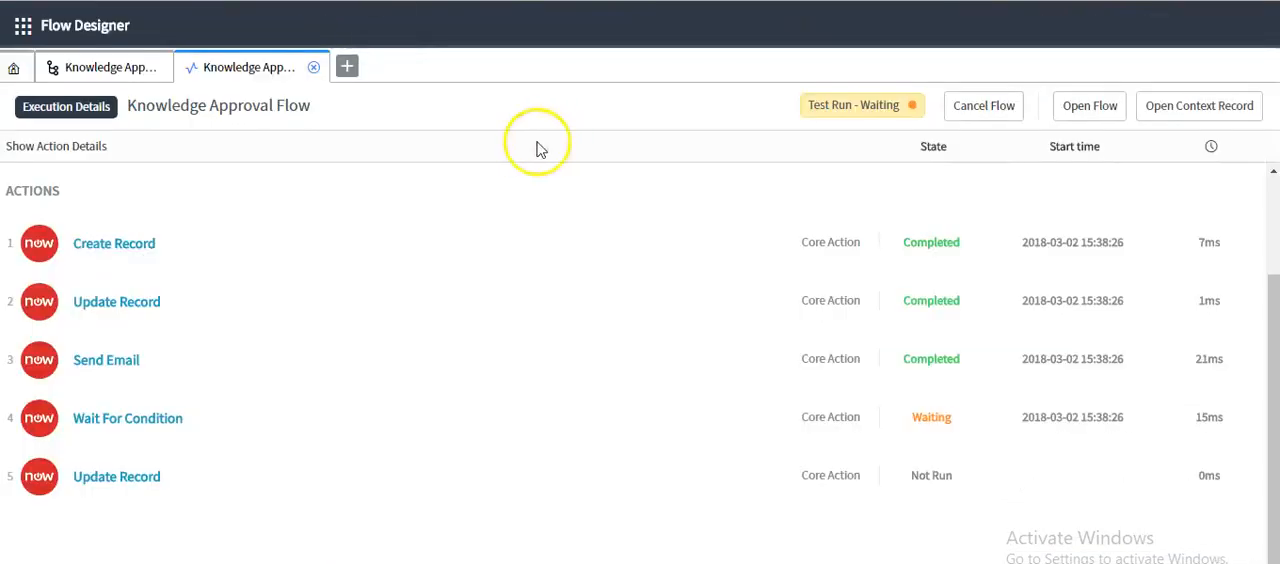
Reload the flow's execution details and examine the runtime To and CC values of the Send Email action
right_click(452, 118)
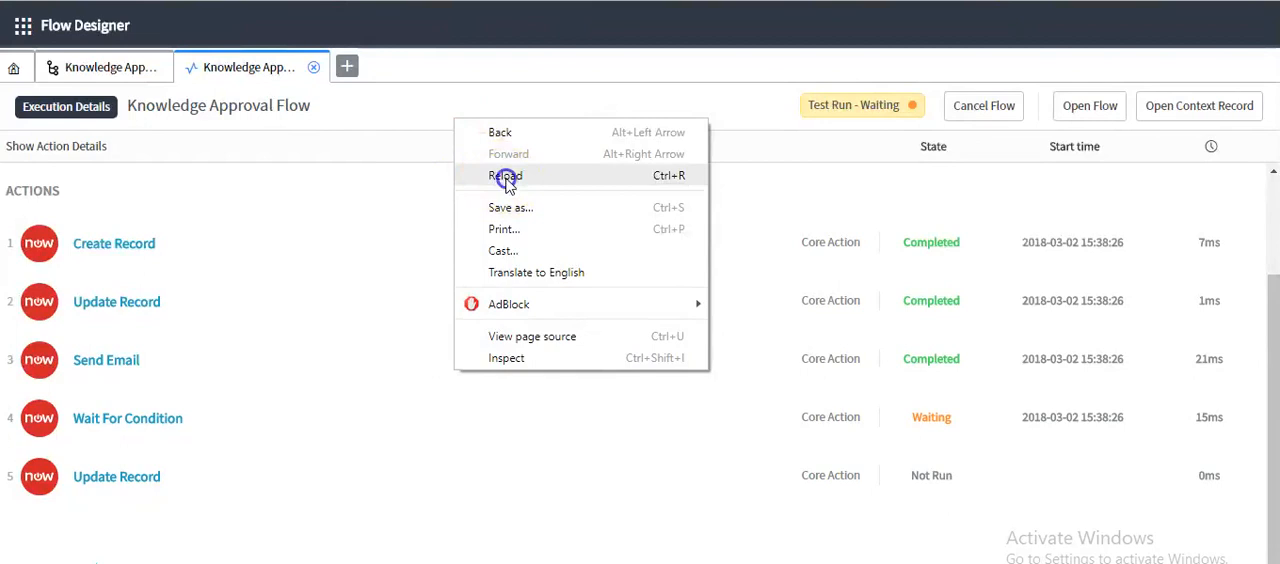
click(506, 177)
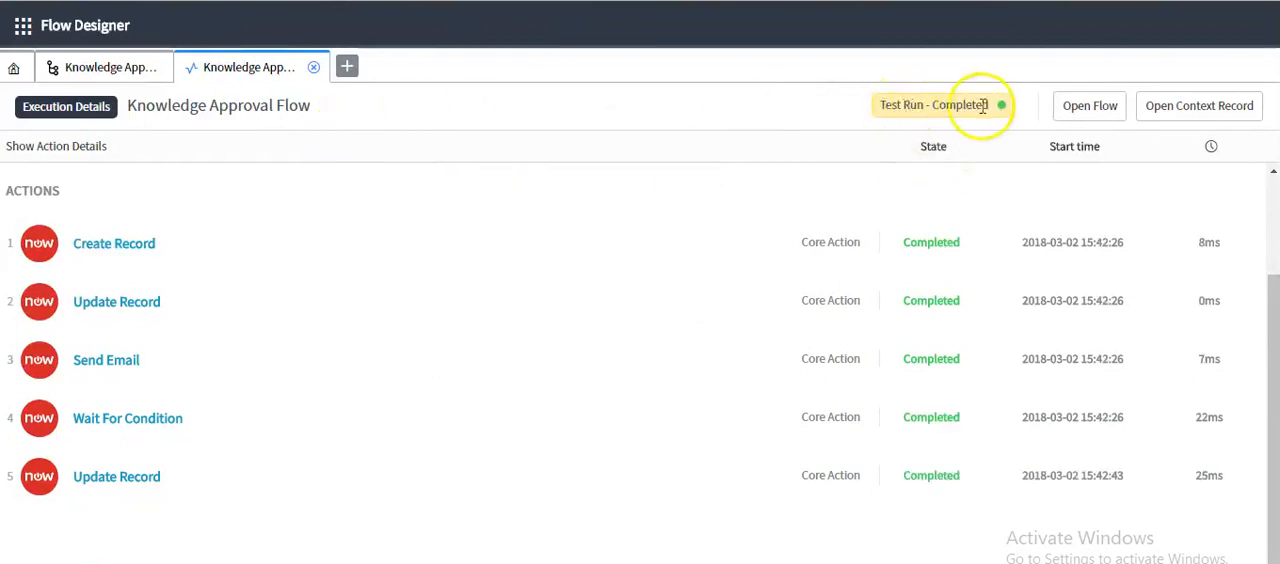
click(35, 362)
scroll(1003, 308, down, 2)
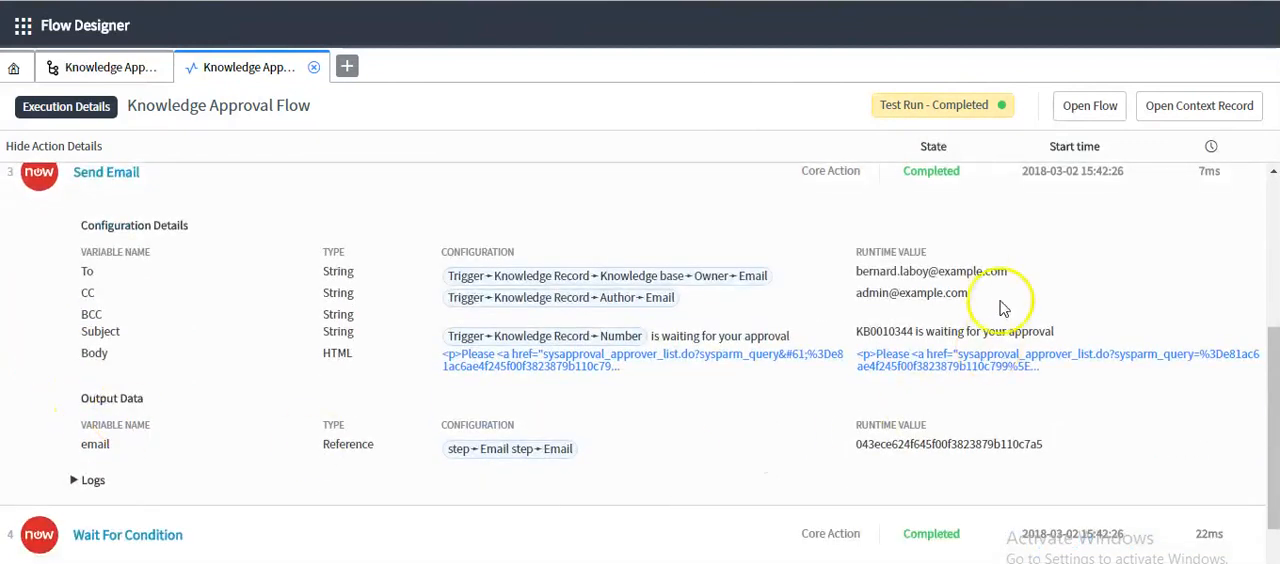
drag(857, 276, 1004, 269)
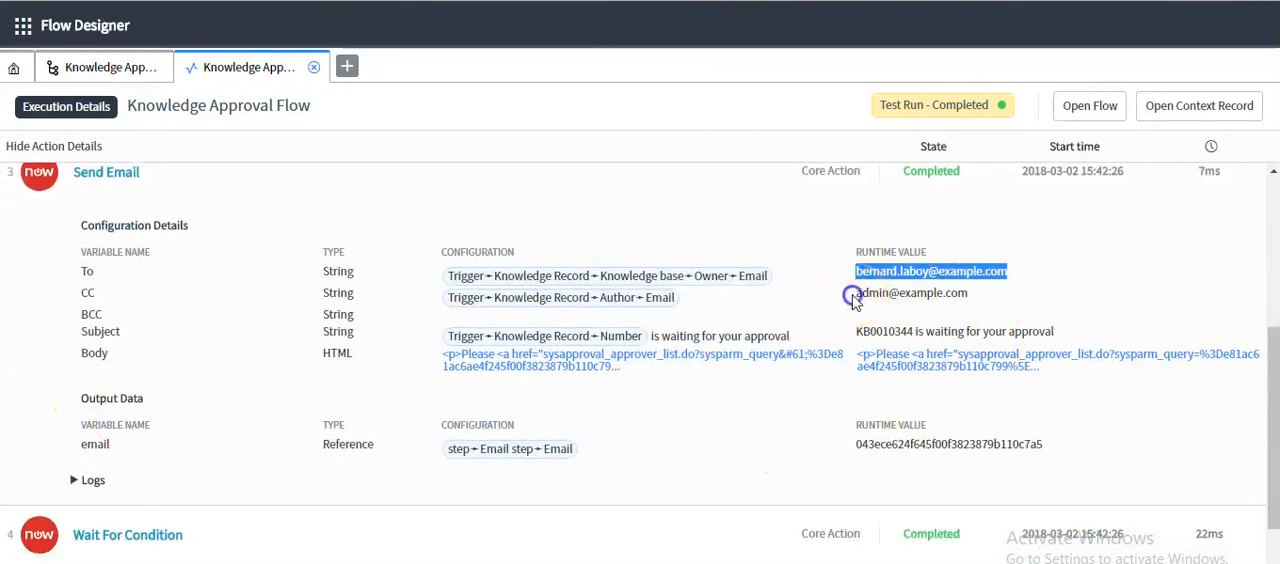
drag(852, 295, 960, 294)
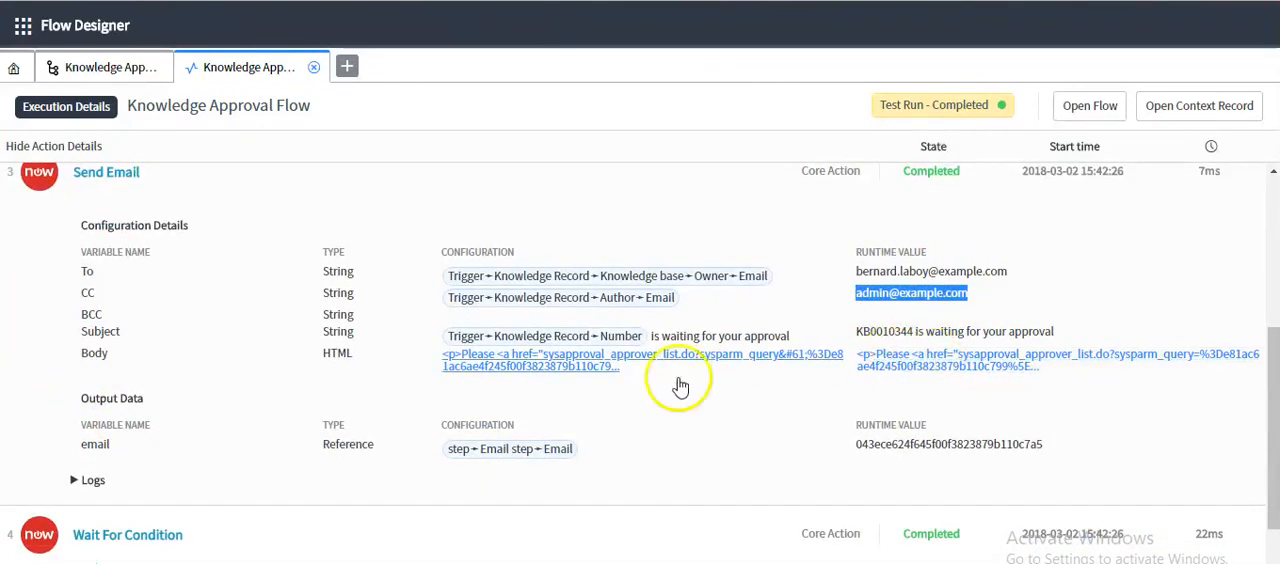
scroll(246, 401, down, 2)
Expand the final Update Record action's details and check the runtime value of its Fields variable
click(57, 474)
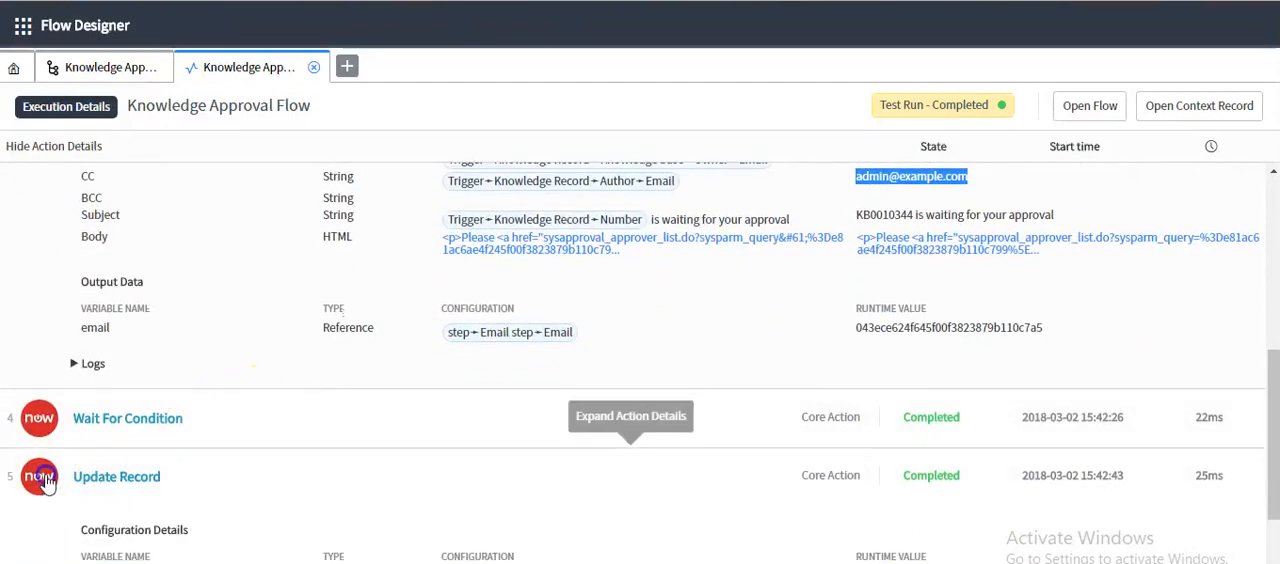
scroll(157, 491, down, 5)
drag(855, 345, 938, 347)
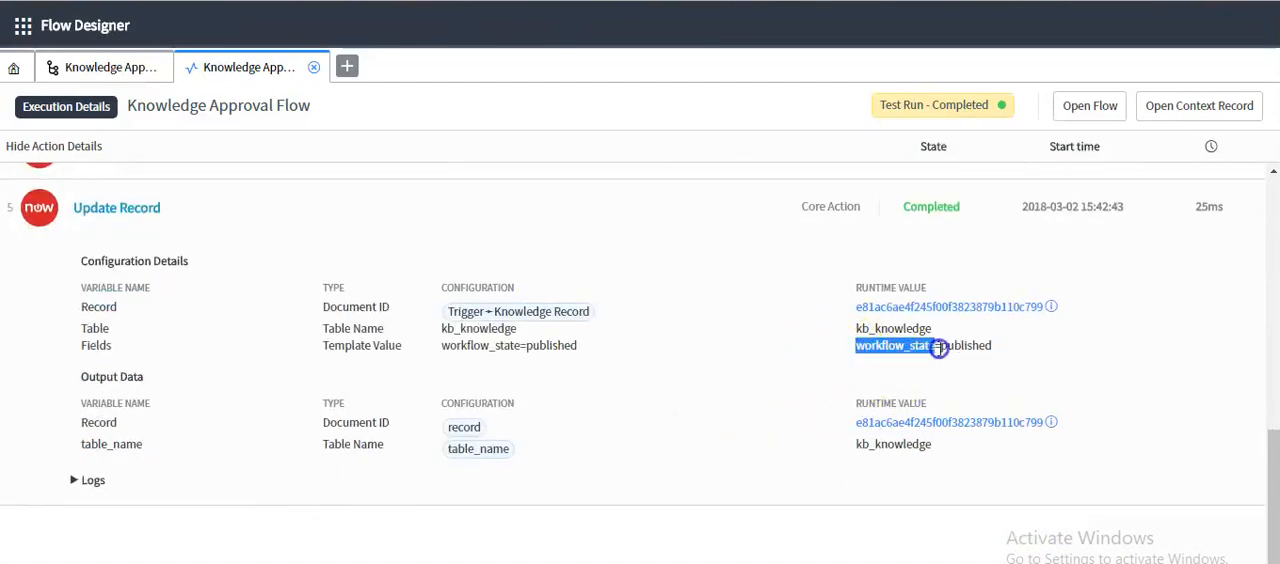